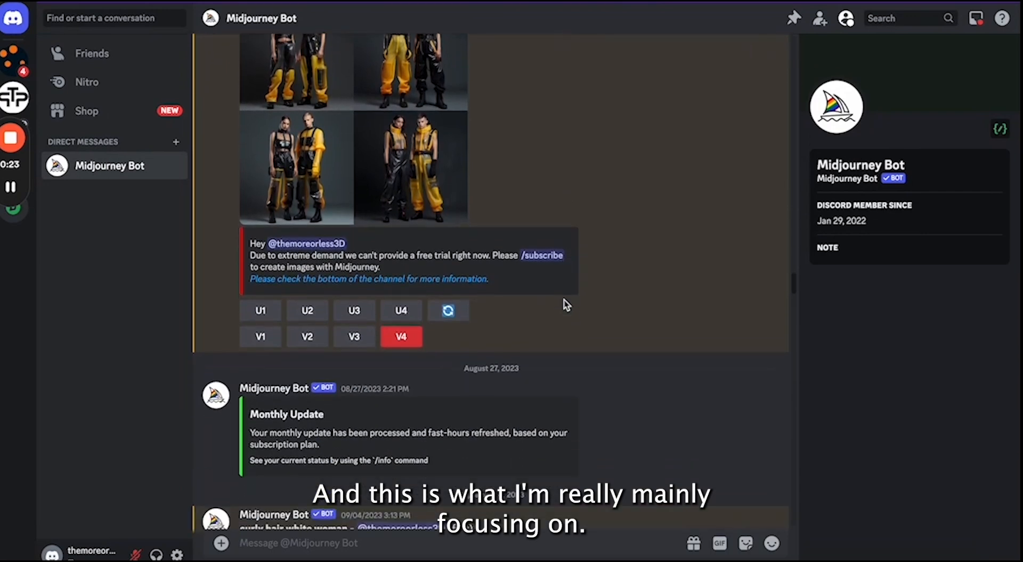
- Enlarge the four-image grid of the loose industrial plastic jumpsuit from the bot's conversation and take a screenshot of the grid
scroll(565, 301, up, 5)
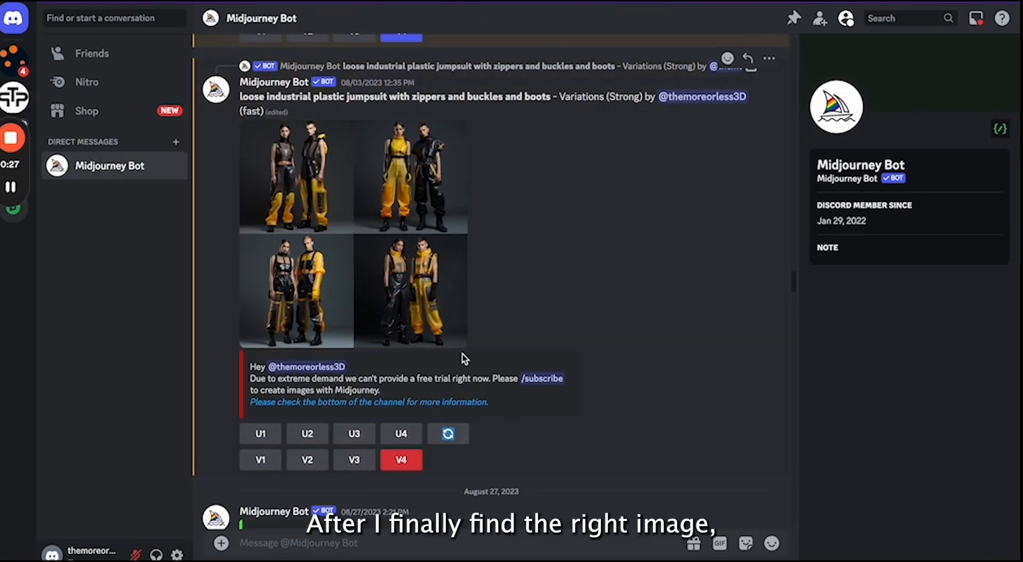
click(411, 267)
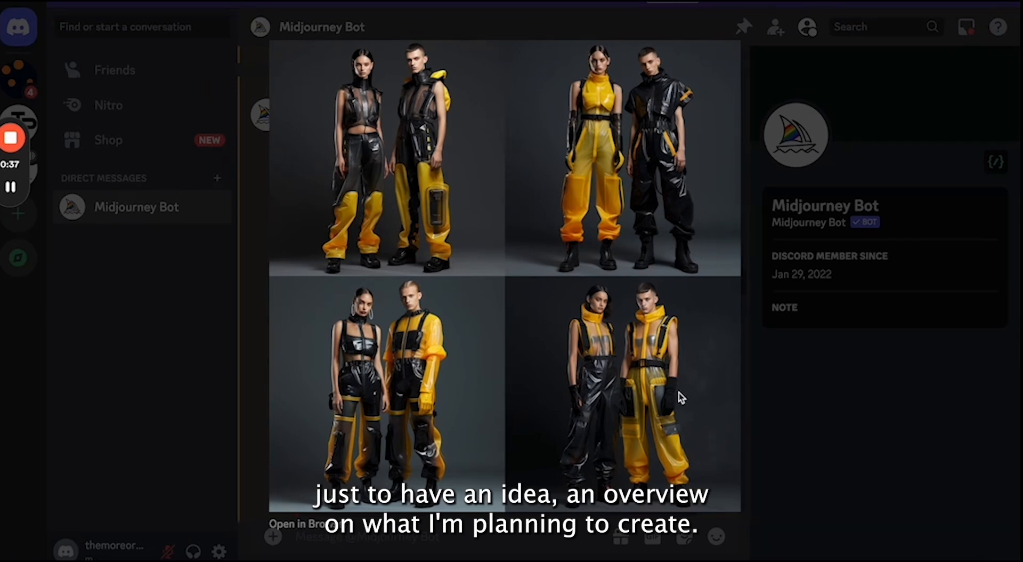
key(super+shift+4)
drag(268, 43, 739, 511)
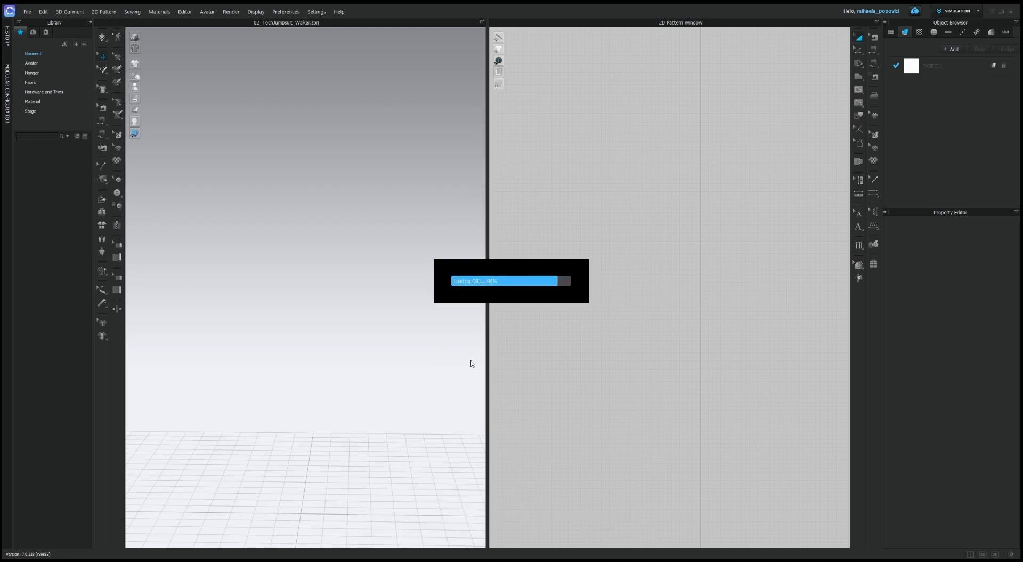
- In CLO, draw a front bodice half on the avatar's silhouette with a curved neckline and armhole and an about 14.3 in centre front
right_drag(399, 318, 42, 297)
middle_drag(693, 200, 728, 504)
middle_drag(724, 139, 712, 421)
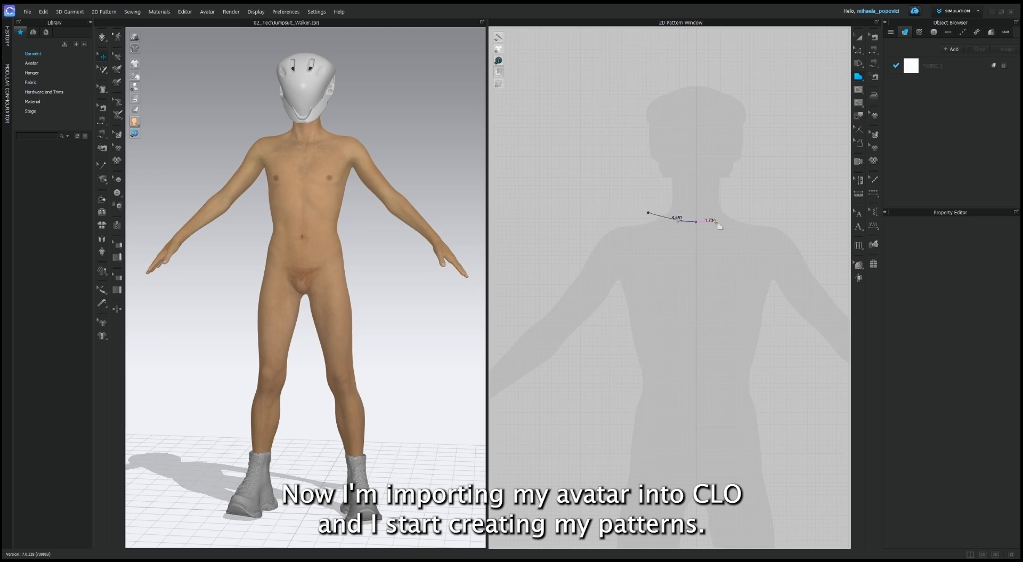
drag(713, 222, 736, 222)
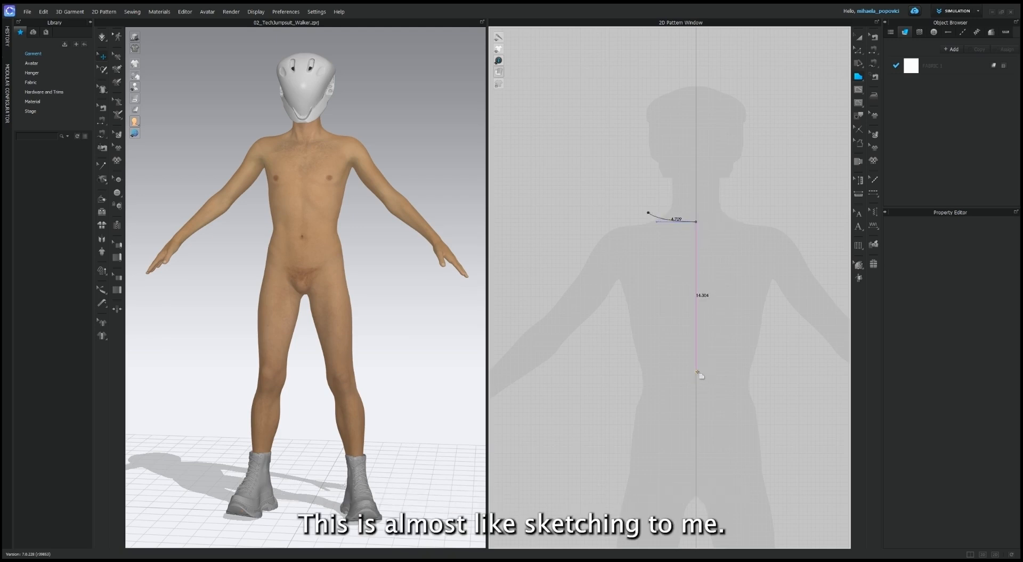
click(610, 298)
drag(625, 226, 614, 178)
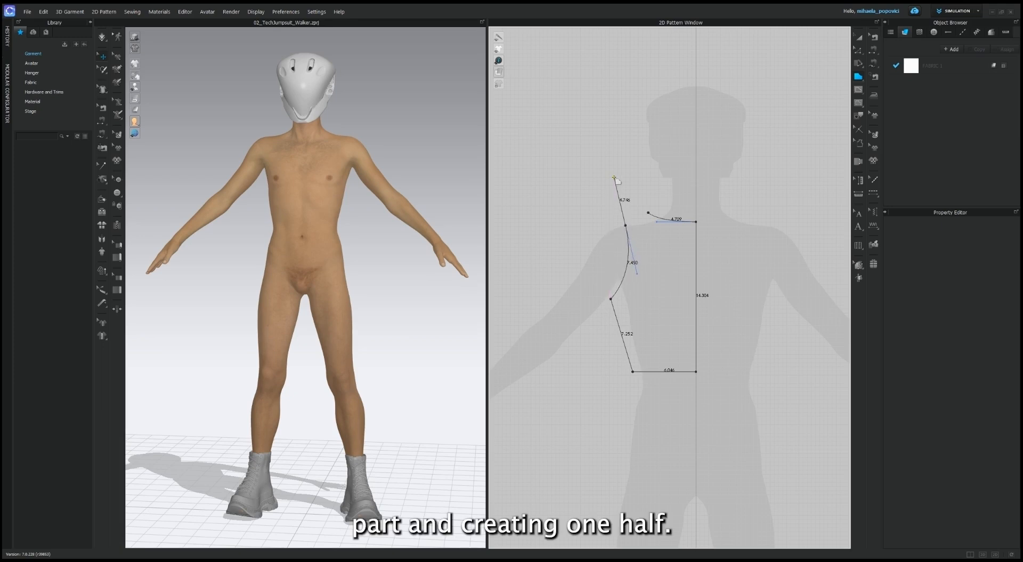
click(648, 213)
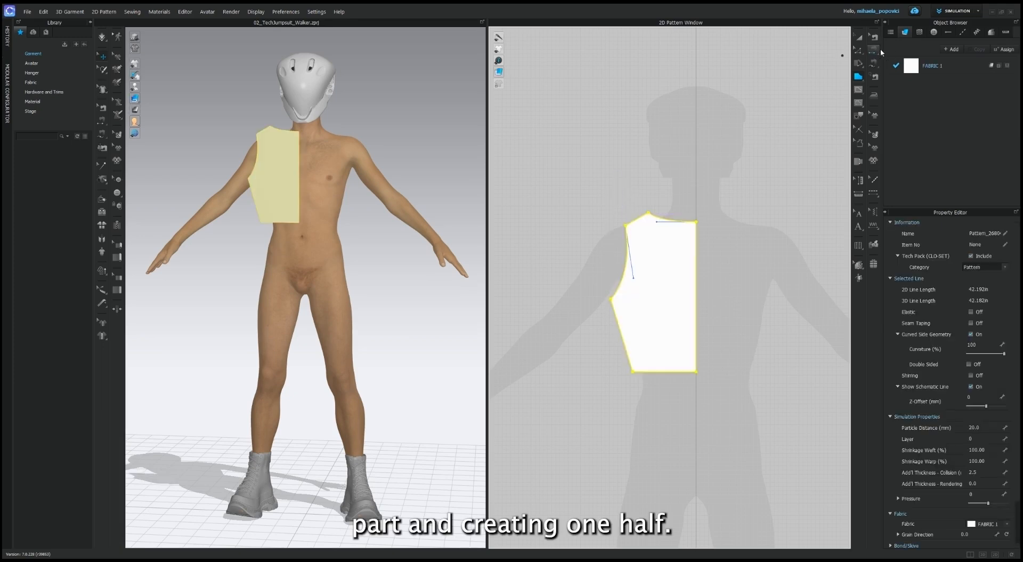
- Adjust the front bodice's hem, shoulder and underarm points to give it a looser outline
click(634, 372)
drag(631, 373, 626, 372)
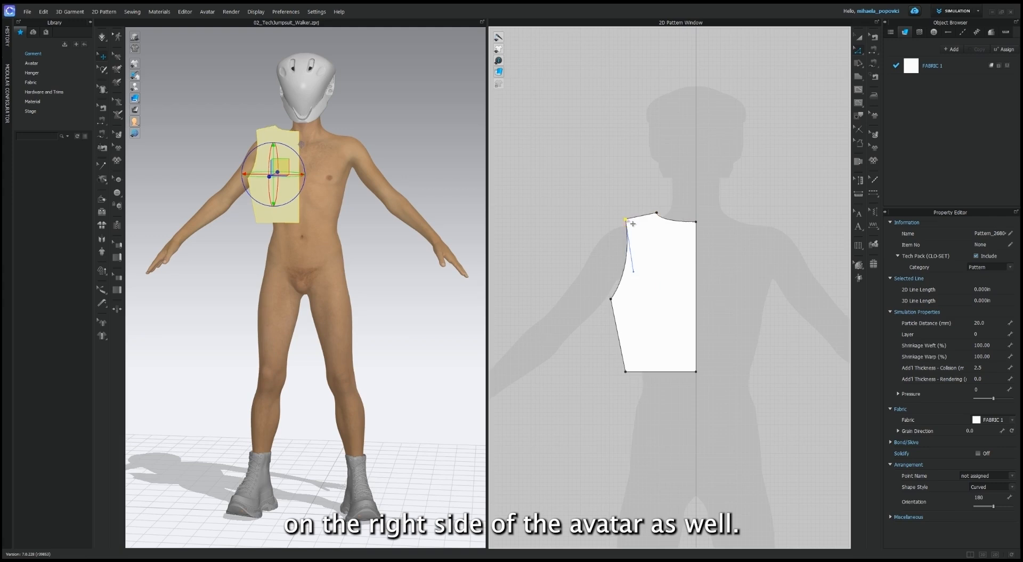
drag(626, 220, 626, 219)
drag(614, 297, 643, 289)
drag(626, 372, 624, 372)
- Stretch the front bodice pattern slightly wider and taller, and lower the centre point of its neckline
click(711, 286)
click(651, 300)
middle_drag(652, 302, 618, 285)
drag(569, 274, 564, 273)
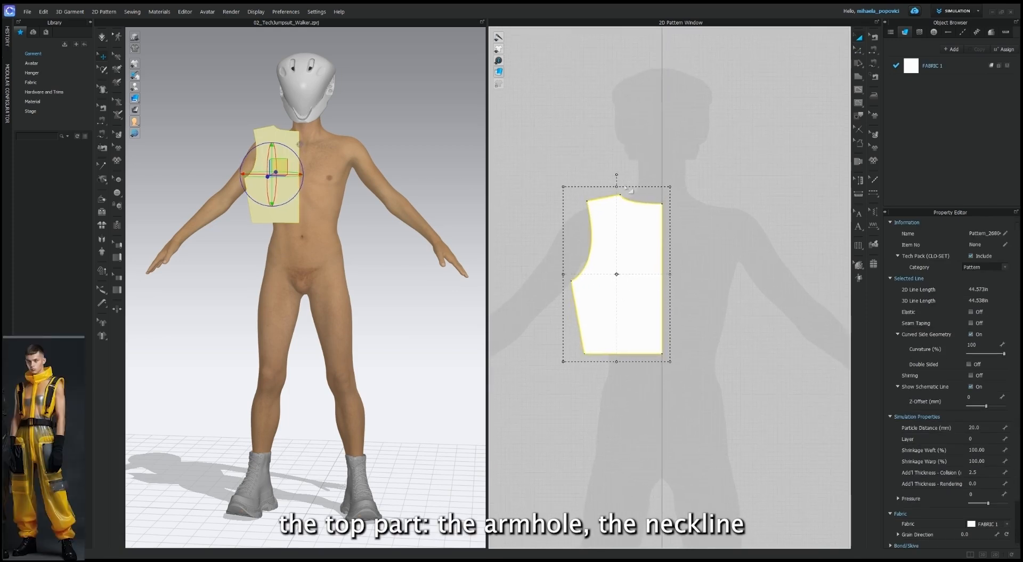
drag(616, 186, 617, 180)
click(648, 165)
click(858, 50)
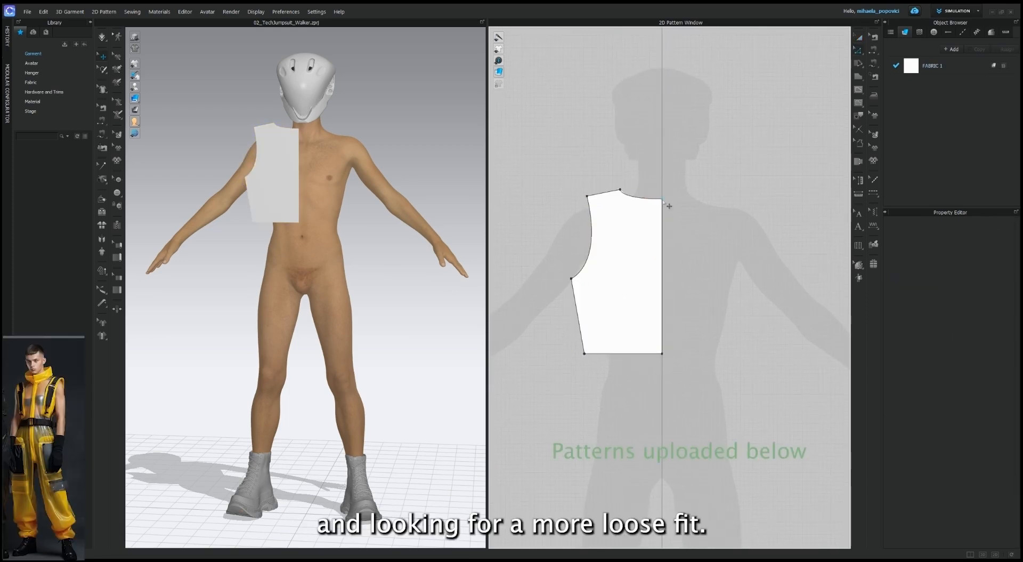
click(663, 199)
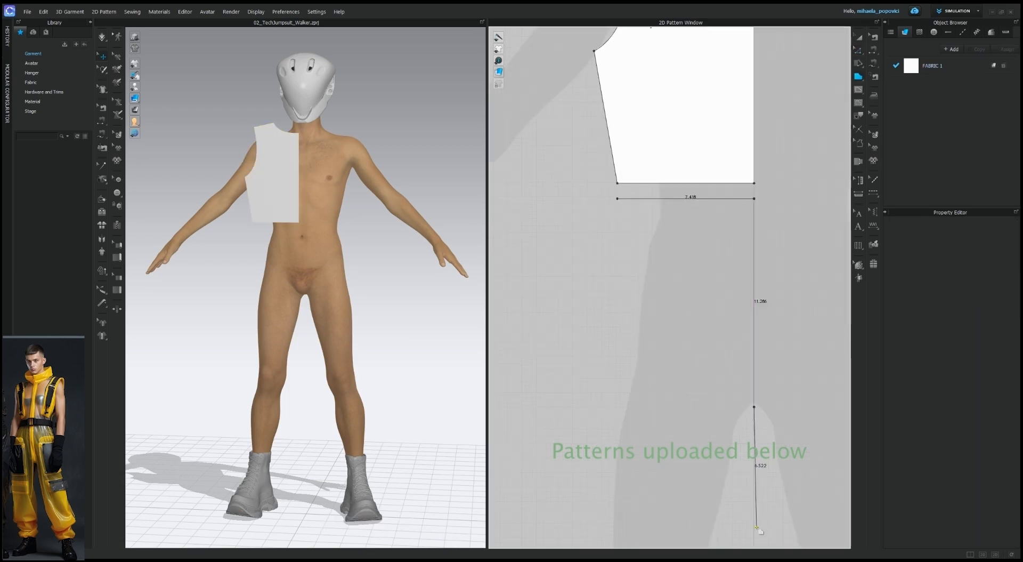
- Draw the front trouser leg below the bodice, with an about 7.4 in waist, 11.3 in centre front and 28 in inseam
scroll(757, 528, down, 5)
click(713, 431)
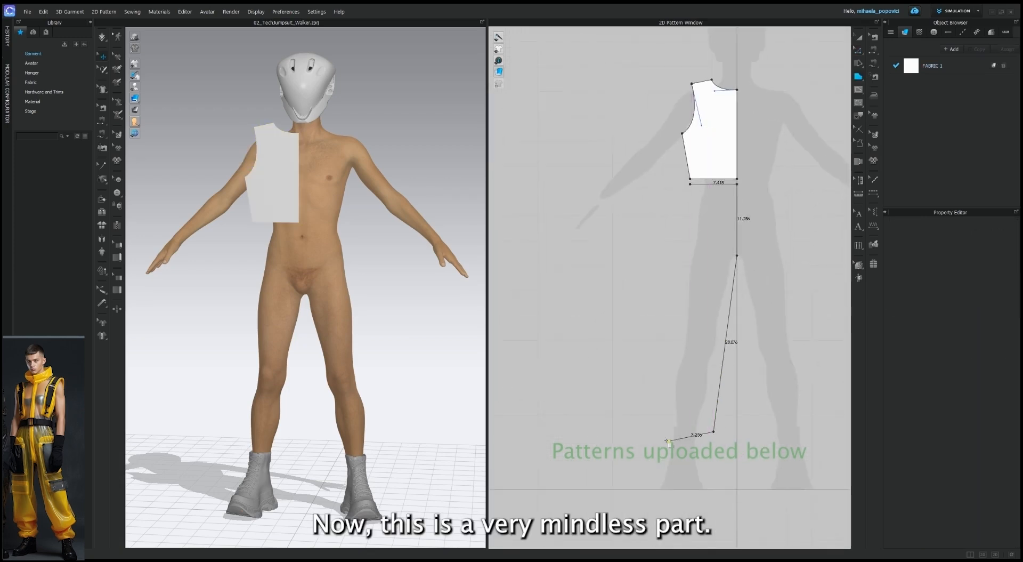
click(658, 431)
click(658, 249)
click(690, 185)
- Curve the outer hip edge of the front trouser leg and move its outer waist corner slightly outward
scroll(692, 304, down, 5)
scroll(704, 288, up, 6)
click(859, 51)
drag(615, 293, 646, 402)
scroll(652, 247, up, 4)
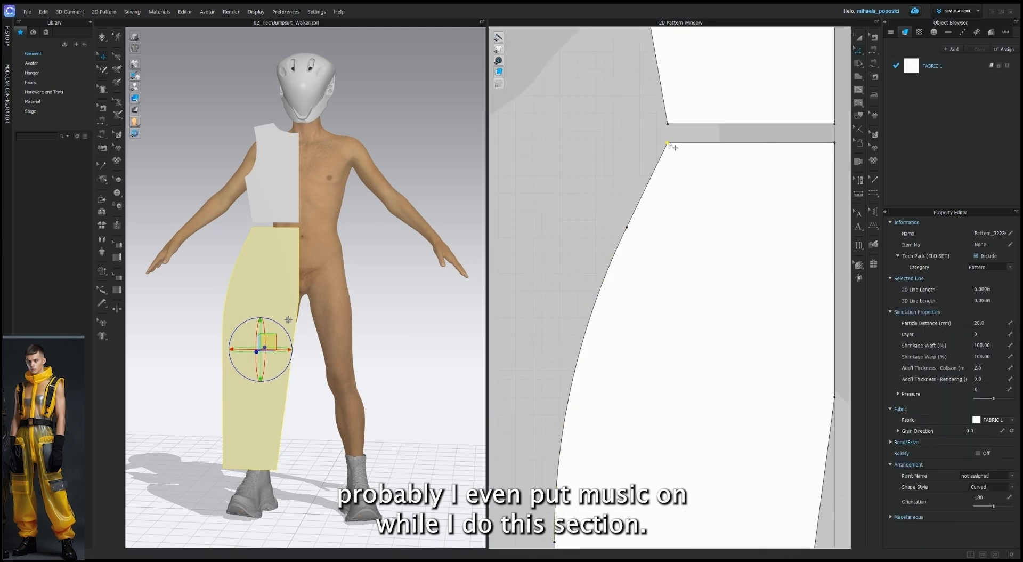
scroll(688, 269, down, 4)
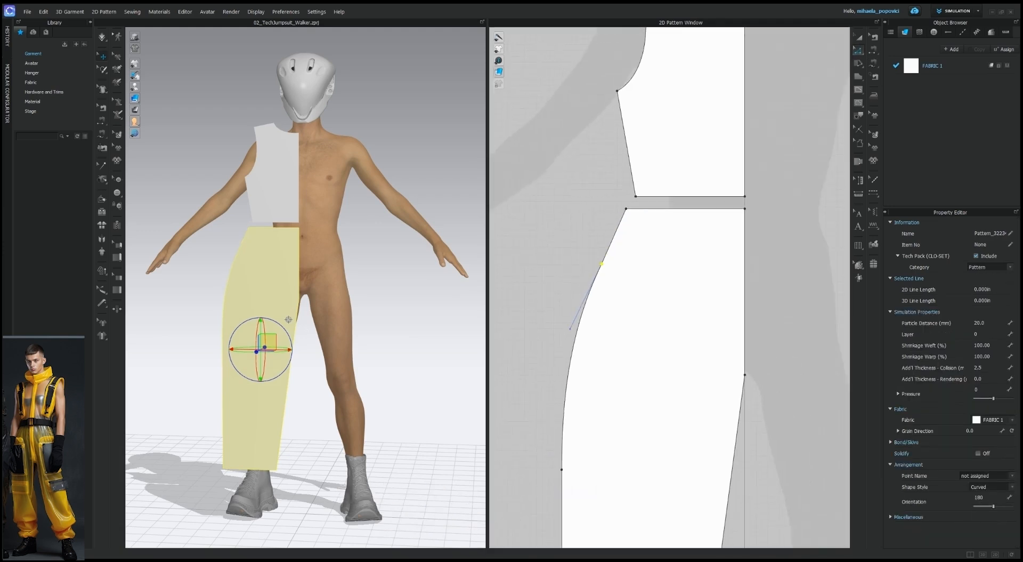
- Try to shape the trouser leg's centre front edge by curving it and moving the inner waist corner inward
click(859, 52)
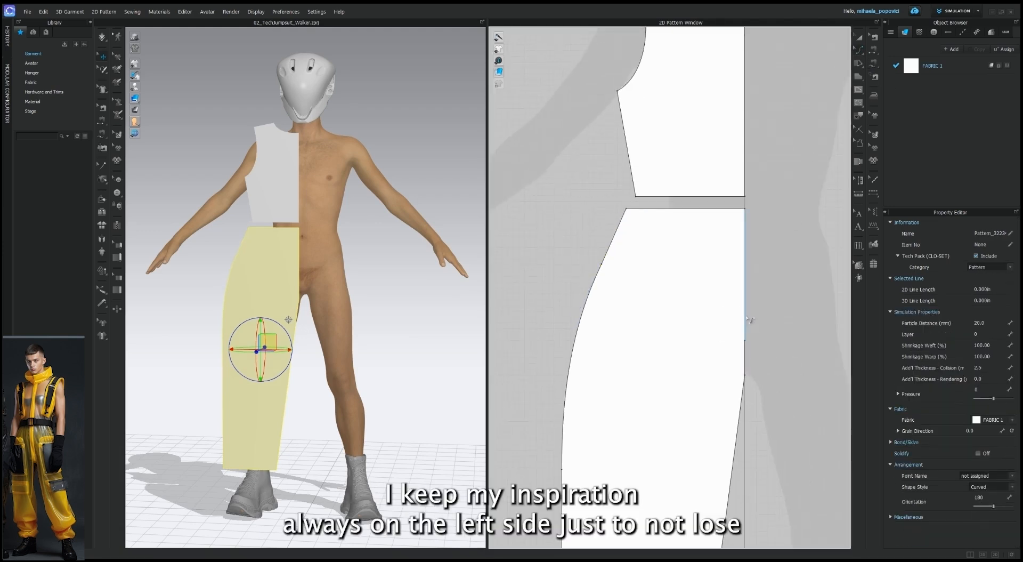
drag(744, 311, 735, 311)
click(873, 50)
drag(745, 208, 732, 208)
click(740, 277)
drag(726, 322, 724, 339)
click(776, 282)
drag(732, 208, 723, 209)
click(762, 261)
click(721, 266)
click(564, 258)
- Undo the last edit and try a different curve for the trouser leg's centre front edge
click(43, 11)
click(47, 22)
click(762, 272)
click(728, 277)
drag(724, 338, 738, 318)
drag(725, 262, 739, 262)
click(767, 227)
scroll(717, 209, up, 5)
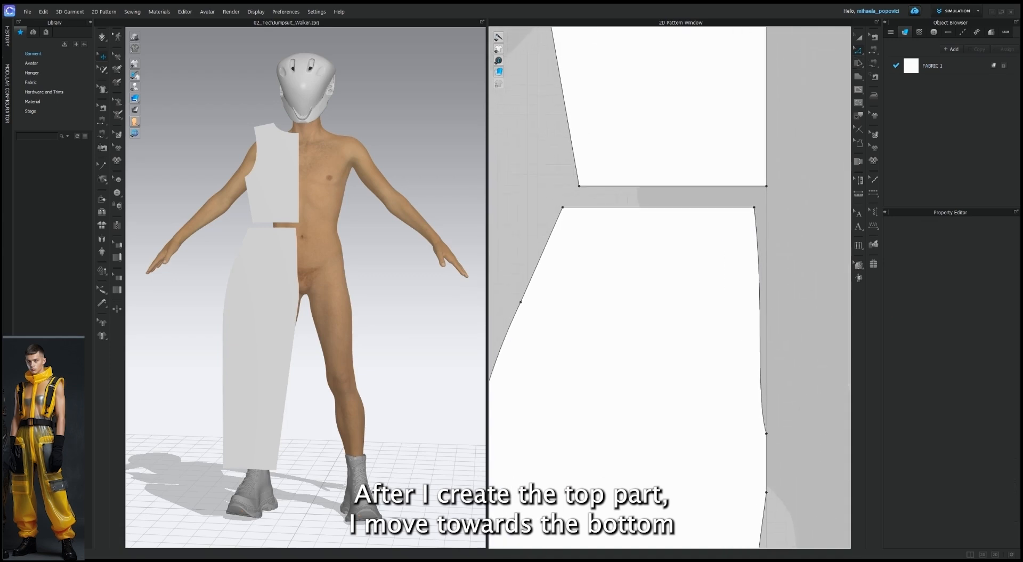
- Undo the reshaping of the trouser leg's centre front so that the edge is straight again
scroll(654, 203, down, 6)
key(ctrl+z)
key(ctrl+z)
key(ctrl+z)
key(ctrl+z)
key(ctrl+z)
- Draw an about 8.6 in internal line from the trouser waist to the centre front edge and curve its lower segment
key(g)
click(695, 205)
click(695, 300)
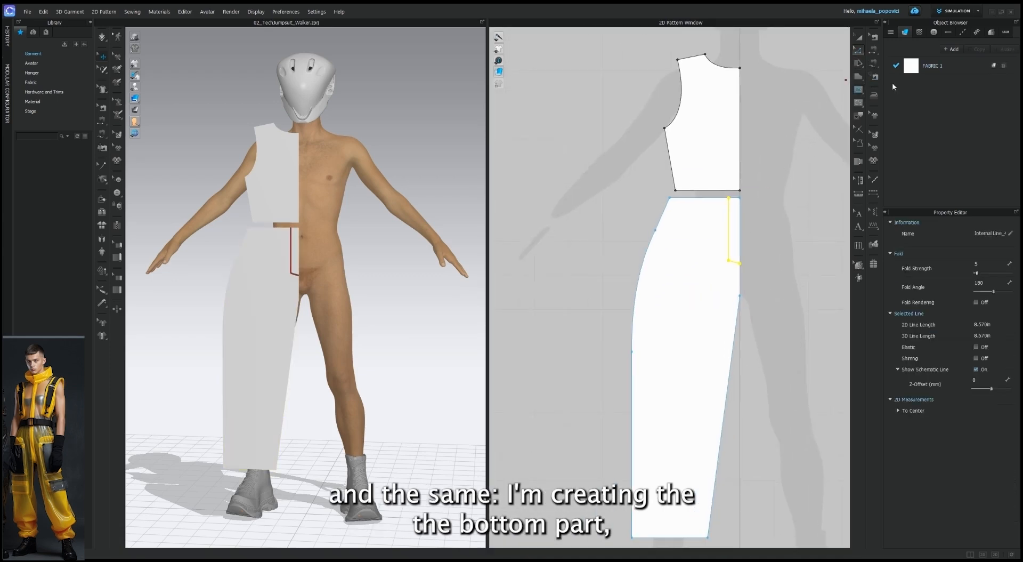
scroll(737, 323, up, 5)
click(737, 322)
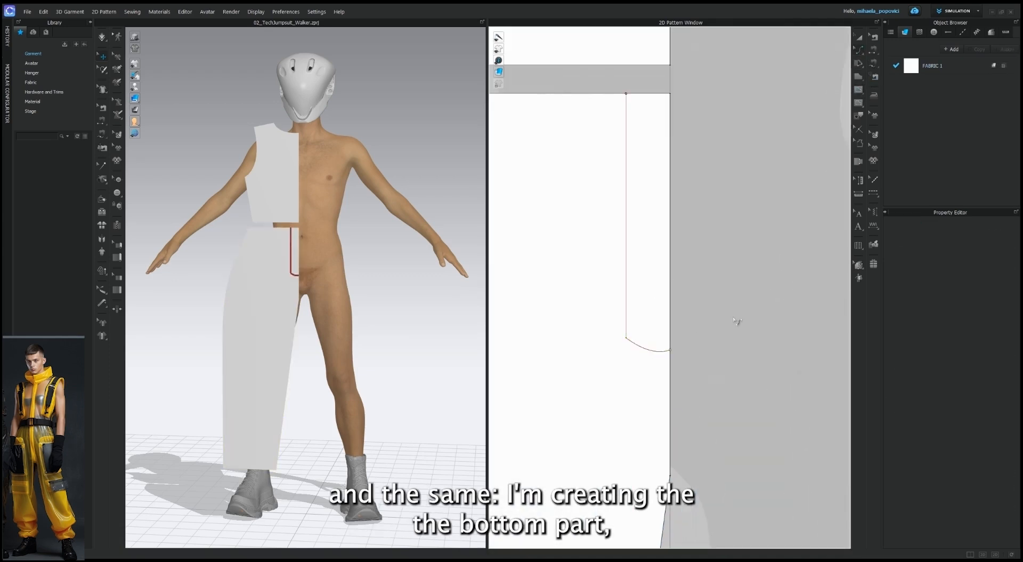
scroll(737, 323, down, 3)
click(682, 288)
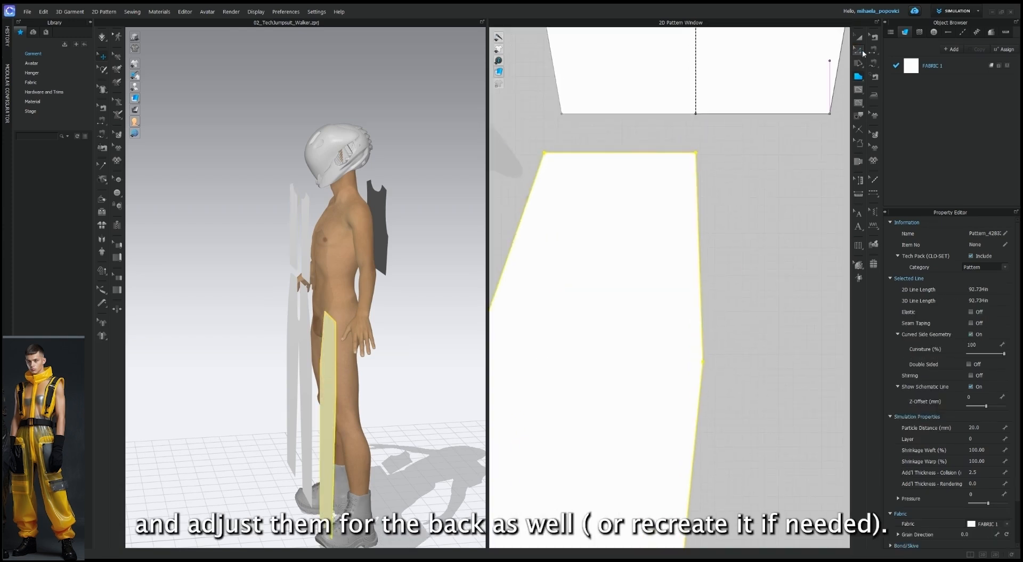
- Extend the back trouser piece's crotch point outward and round its outer hip corner
click(702, 389)
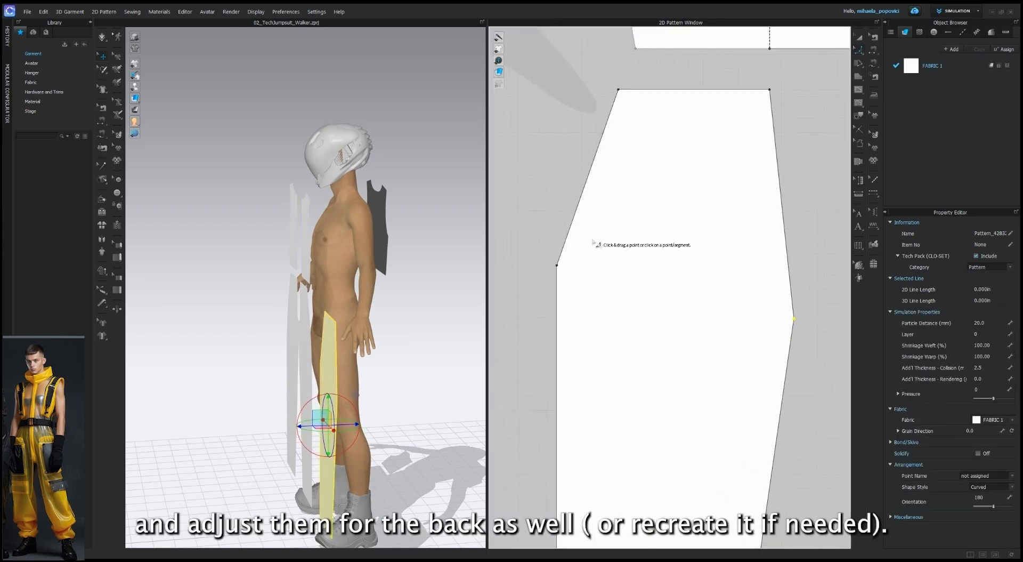
click(567, 271)
- Curve the crotch seam of the back trouser piece and adjust the positions of its hem corners
click(787, 240)
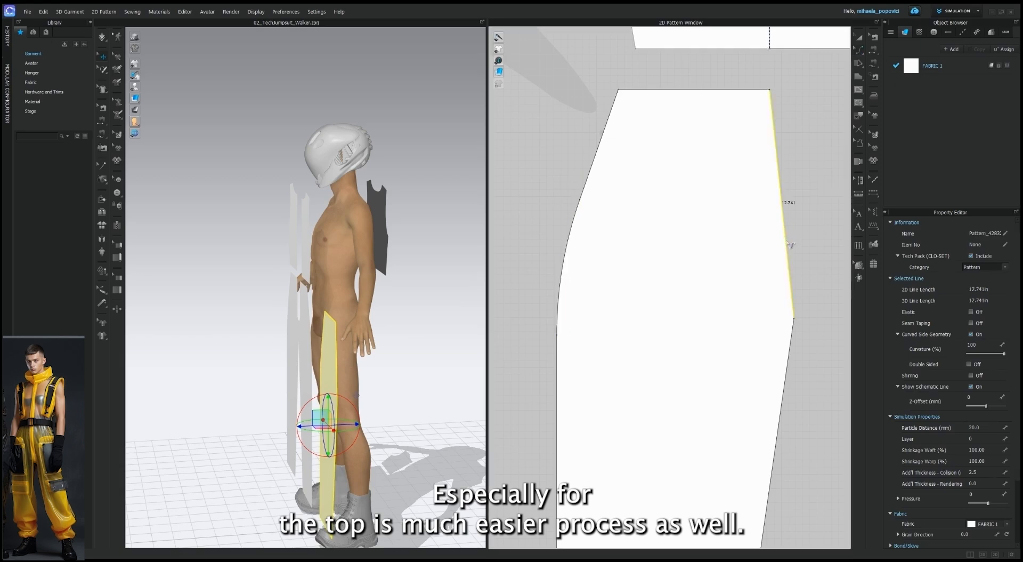
drag(772, 267, 772, 270)
key(z)
drag(794, 318, 839, 299)
scroll(713, 337, down, 3)
drag(773, 290, 766, 299)
drag(792, 314, 781, 315)
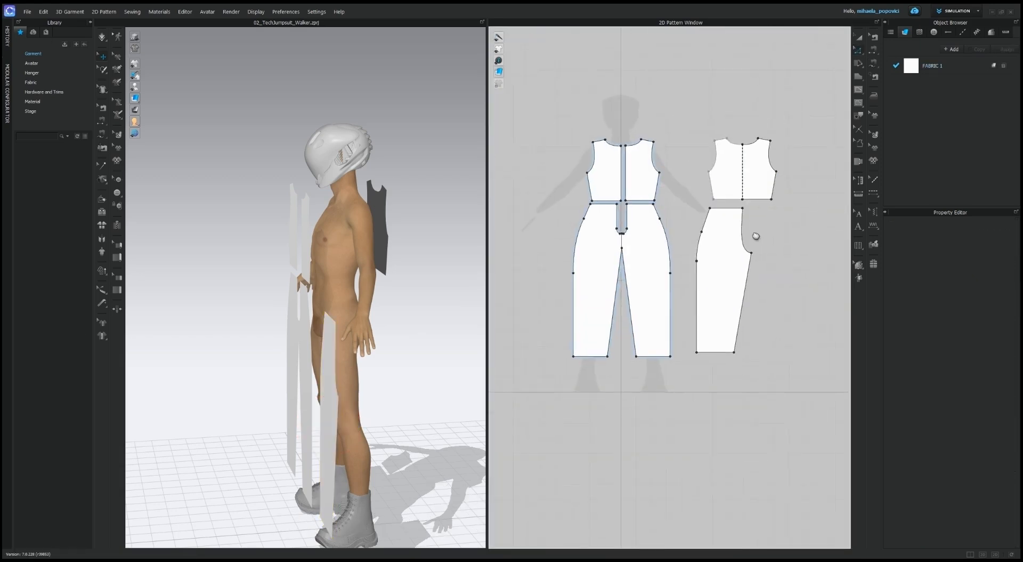
click(690, 229)
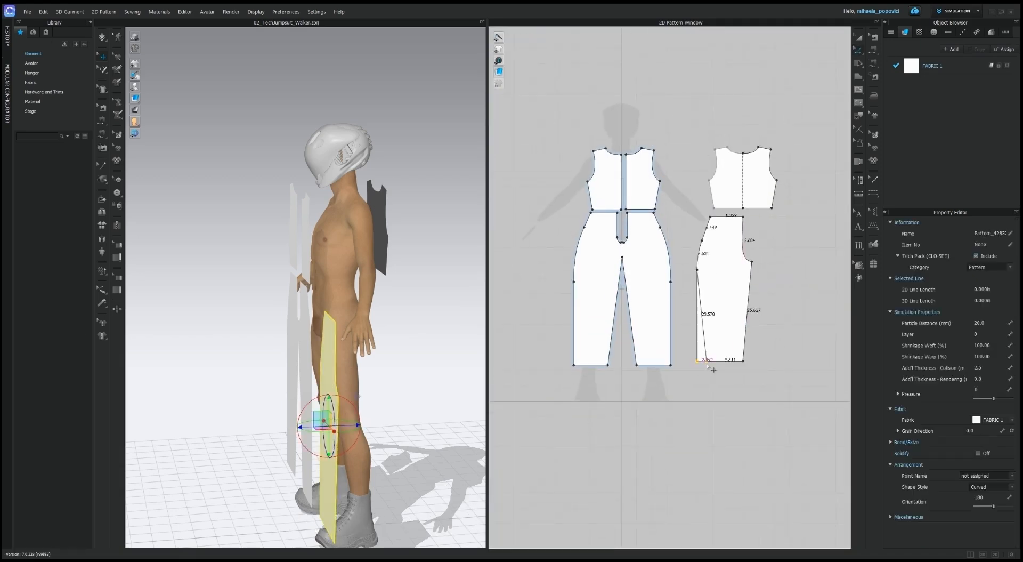
scroll(691, 214, up, 3)
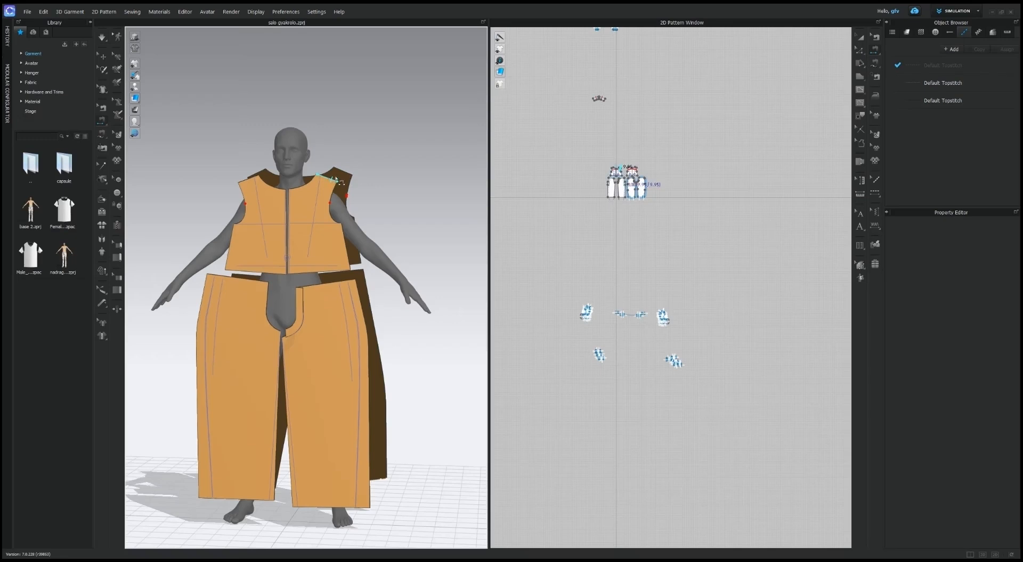
- Sew the front bodice to the back bodice along both shoulder seams
click(336, 179)
click(345, 172)
right_drag(322, 183, 381, 186)
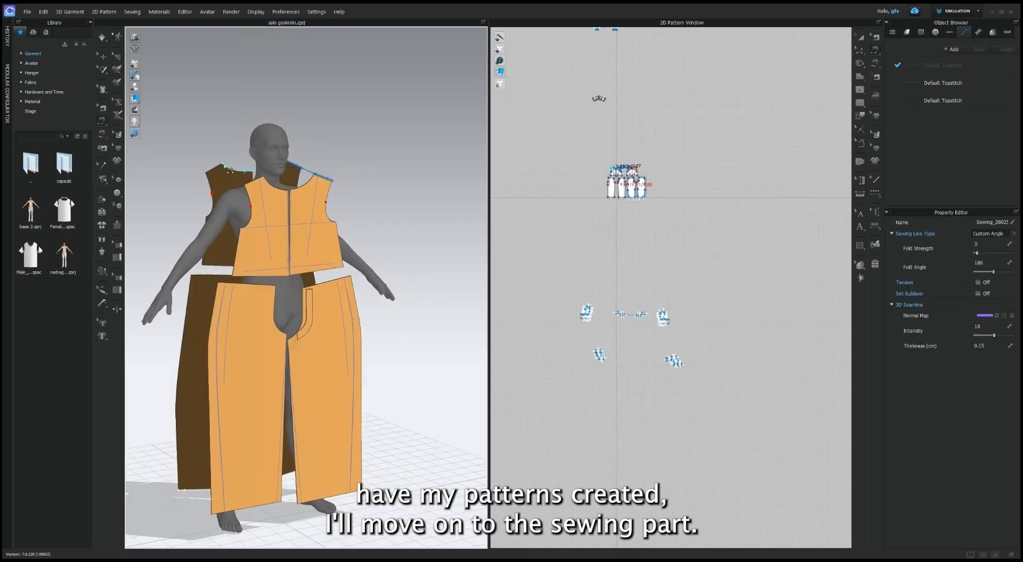
click(223, 170)
click(261, 183)
- Sew the front and back bodice together along both side seams
right_drag(261, 183, 280, 243)
click(206, 232)
click(262, 238)
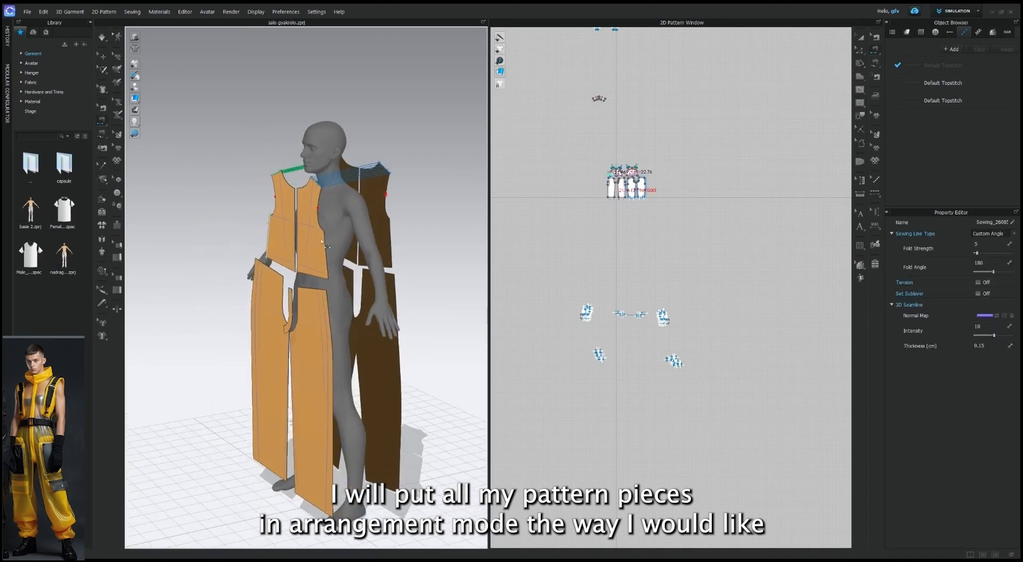
click(387, 235)
click(321, 260)
- Sew the bottom edge of the front bodice piece on the avatar's right side to the matching trouser waist
right_drag(311, 255, 372, 251)
click(275, 274)
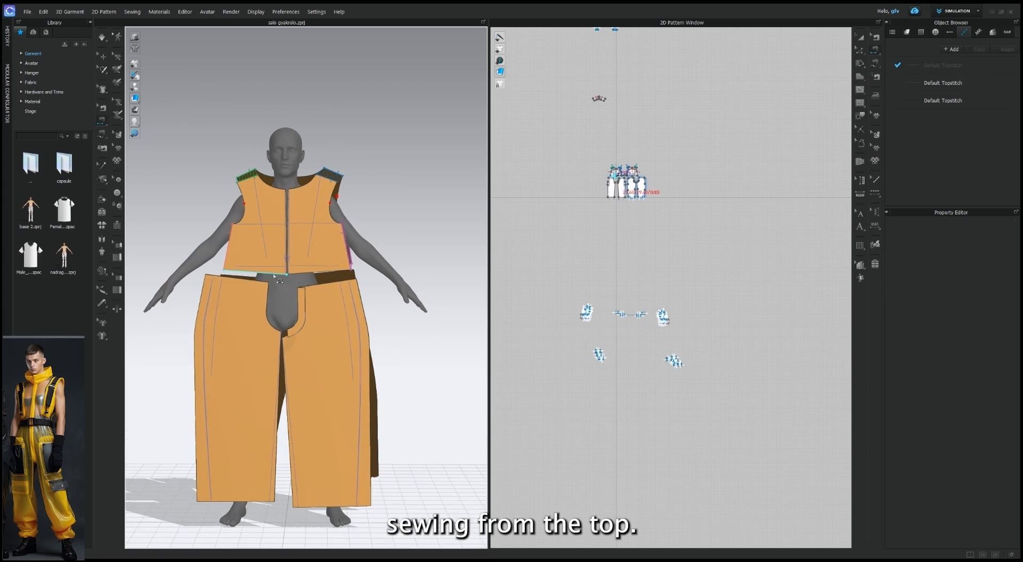
click(259, 280)
- Sew the centre seam of the back bodice
right_drag(249, 300, 410, 300)
click(292, 235)
click(301, 235)
- Sew the other front bodice piece's bottom edge to the waist edges of the fly piece and the adjoining front trouser
right_drag(302, 235, 262, 243)
scroll(645, 161, up, 10)
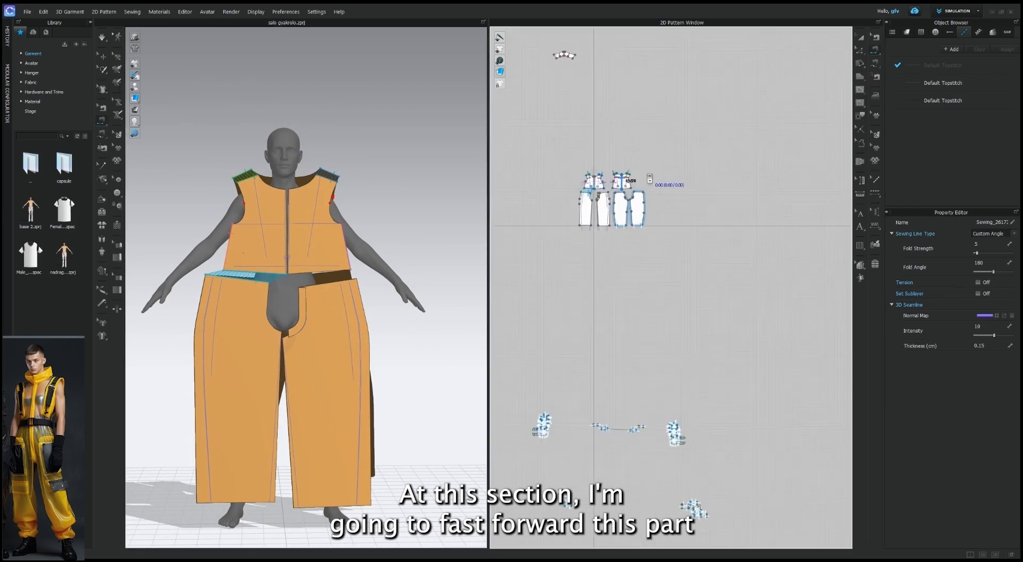
middle_drag(643, 173, 820, 216)
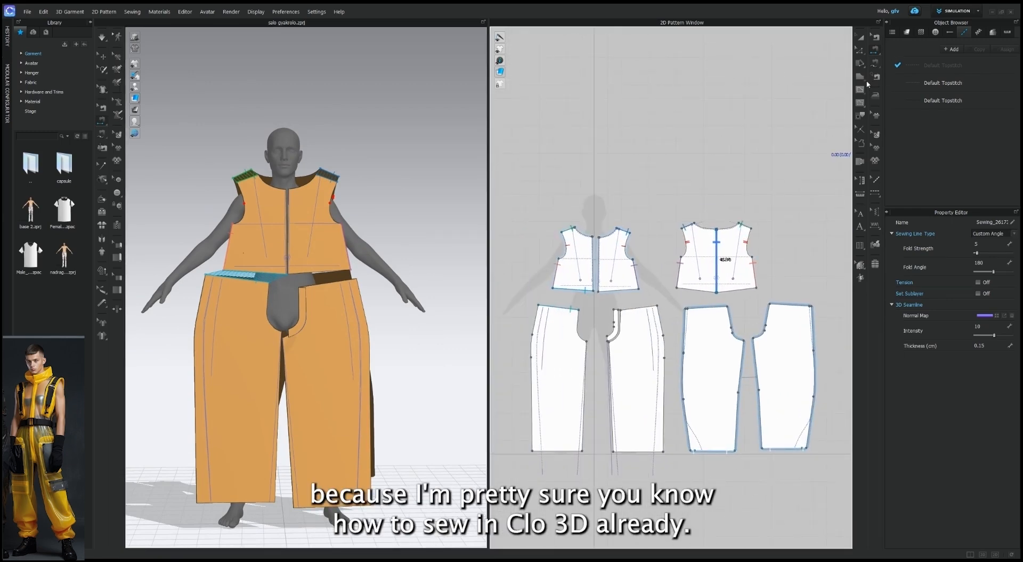
scroll(607, 279, up, 5)
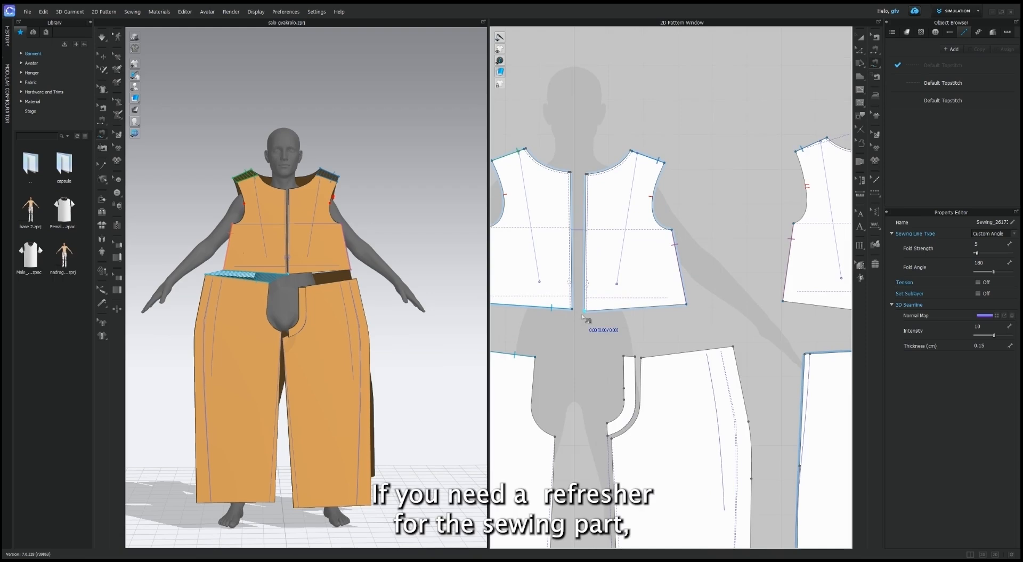
click(586, 312)
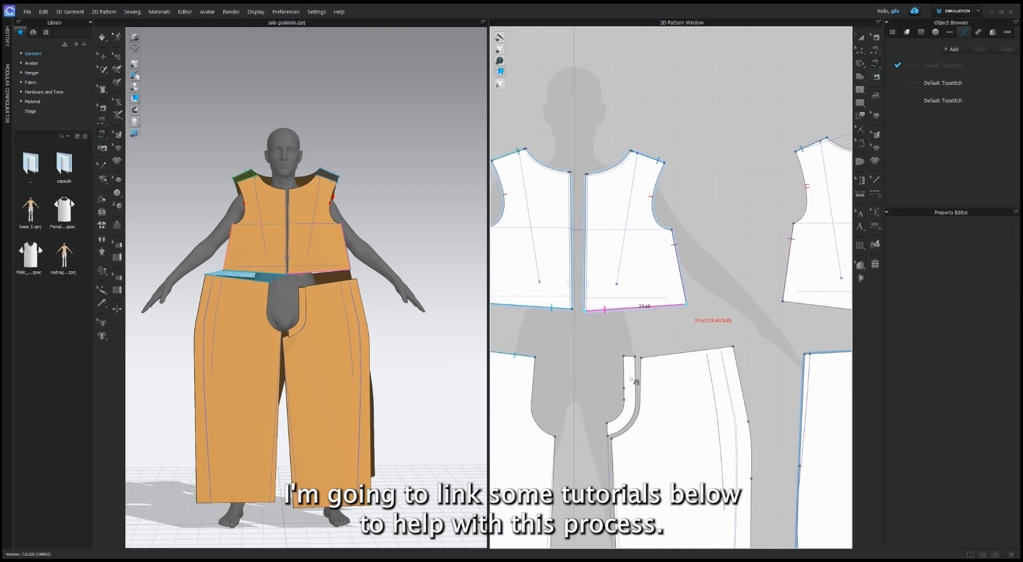
click(625, 355)
click(733, 346)
middle_drag(501, 341, 497, 333)
- Sew the fly piece's outer curved edge to the adjoining front trouser's crotch edge
click(636, 356)
click(608, 436)
click(641, 357)
click(611, 438)
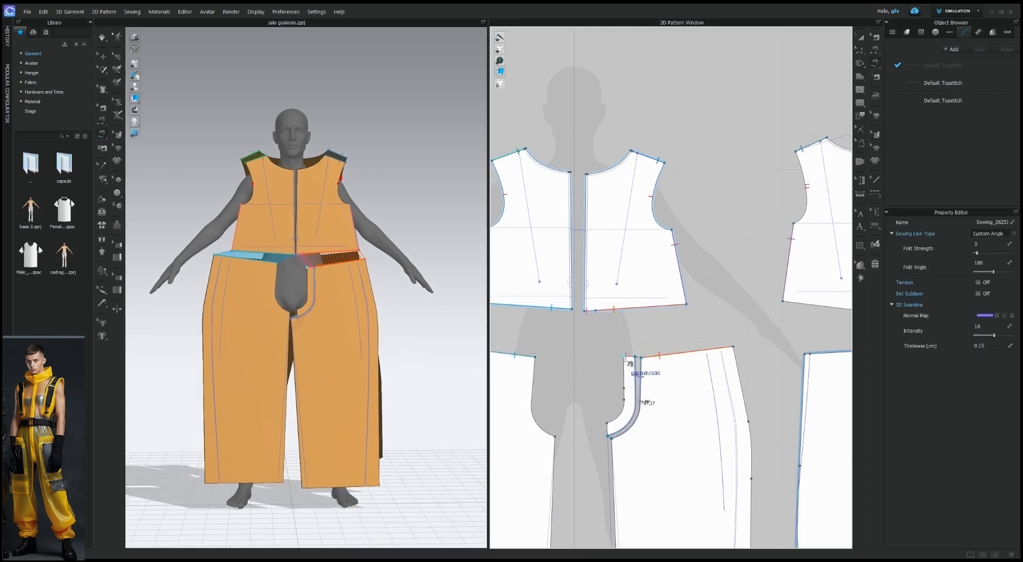
- Sew the fly piece's inner curved edge to the crotch curve of the opposite front trouser
click(625, 356)
click(607, 424)
click(535, 357)
click(554, 437)
- Try to sew the fly piece's short lower edge to the adjoining front trouser's inseam
scroll(557, 435, down, 2)
middle_drag(557, 435, 578, 234)
click(618, 224)
click(619, 233)
click(621, 236)
click(631, 459)
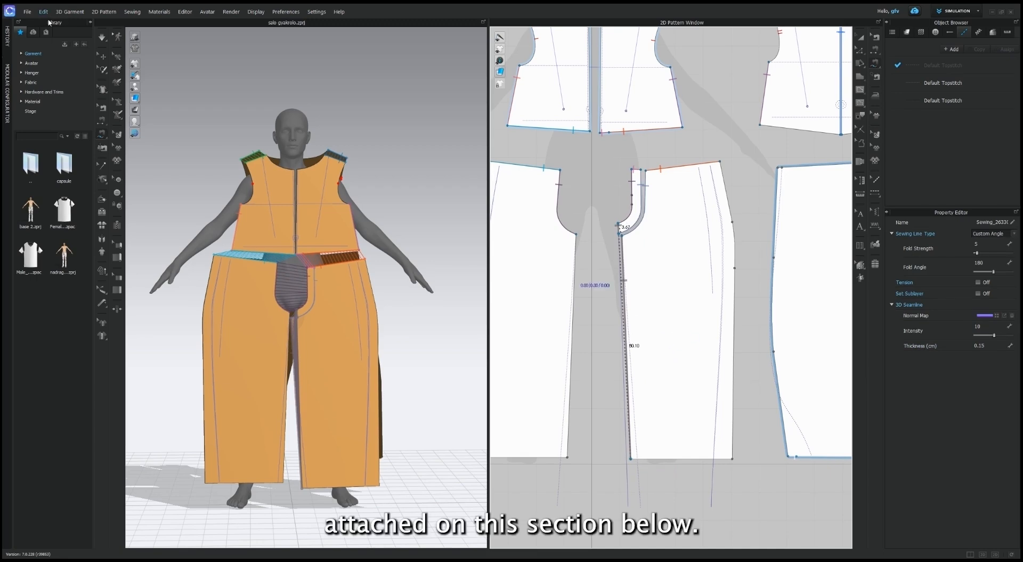
- Sew the inseam of the front trouser without the fly to the inseam of the matching back trouser
click(576, 233)
click(569, 459)
right_drag(395, 381, 509, 358)
middle_drag(761, 319, 621, 306)
scroll(757, 285, down, 3)
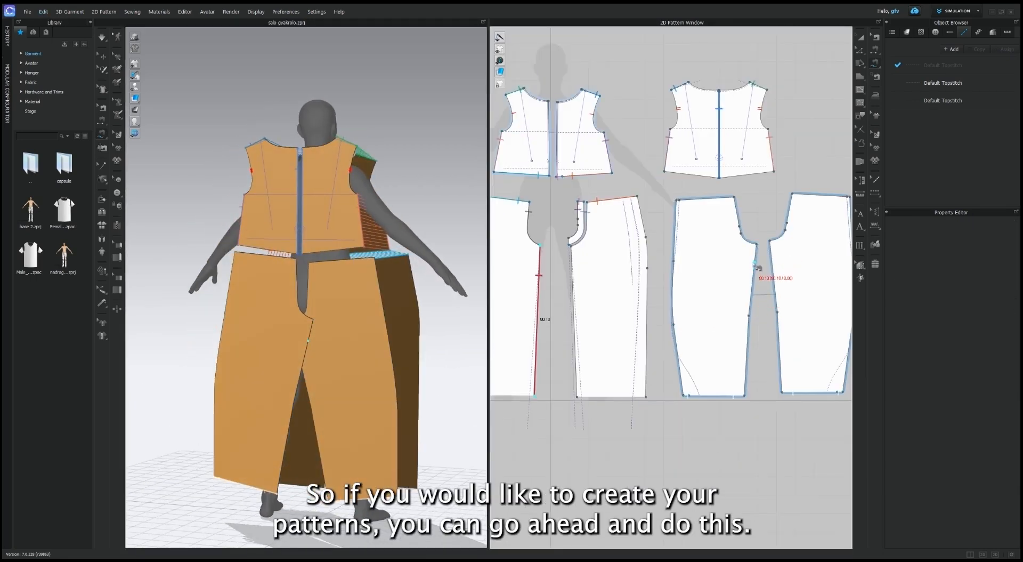
click(772, 246)
click(761, 248)
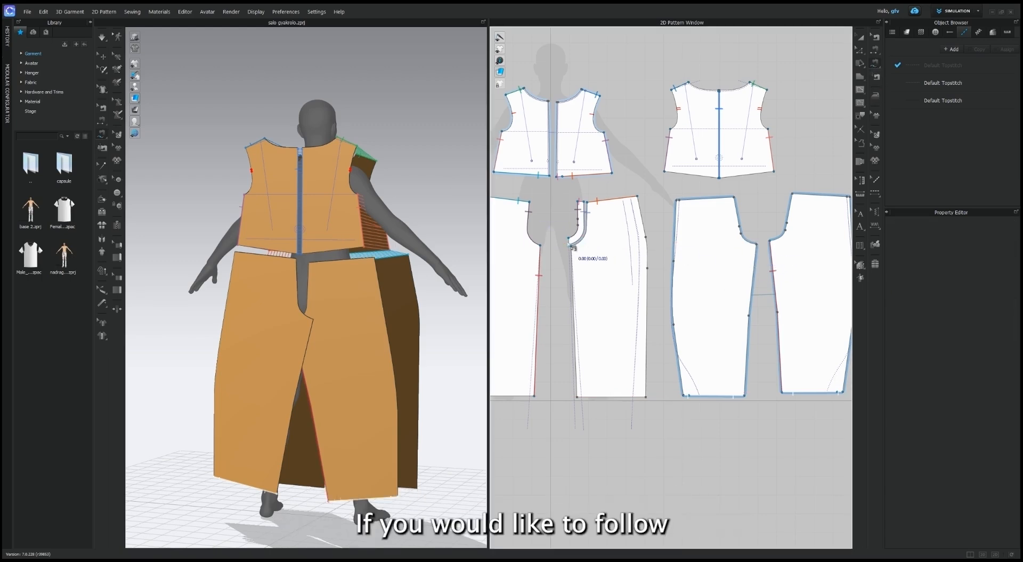
- Sew the remaining back trouser's inseam to the inseam of the front trouser with the fly, from crotch point to hem
click(757, 244)
click(745, 396)
right_drag(437, 349, 305, 354)
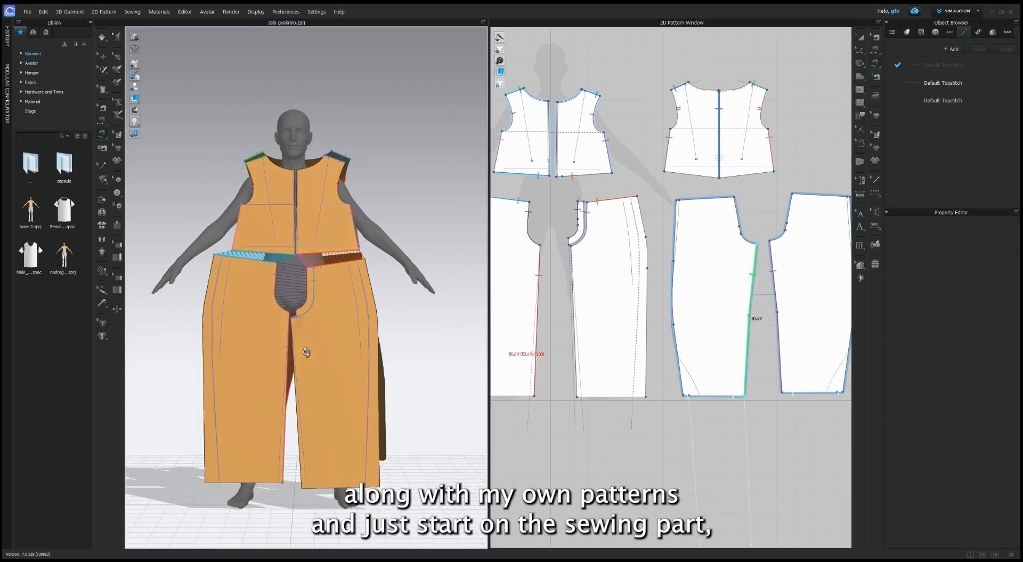
click(570, 245)
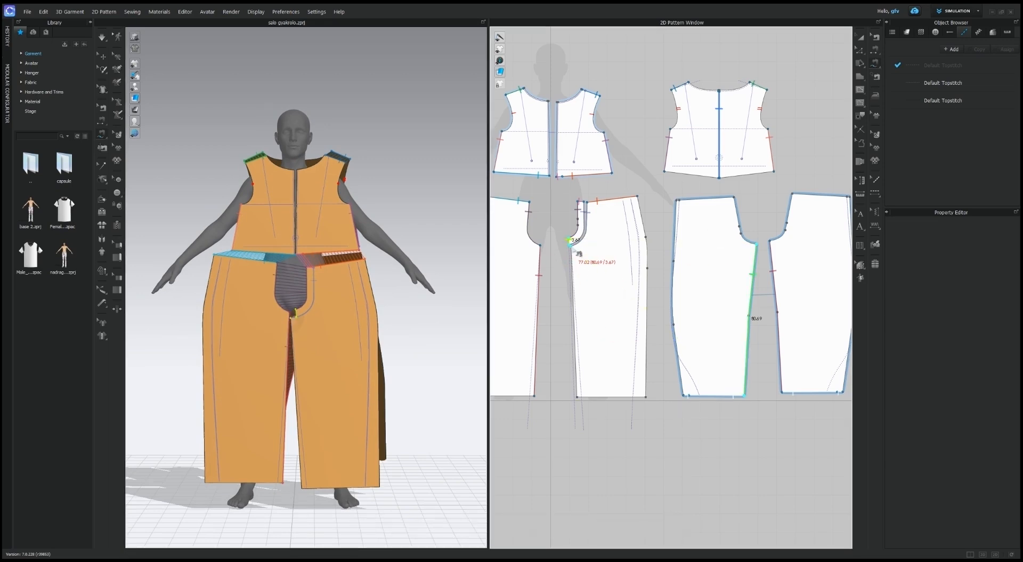
click(577, 397)
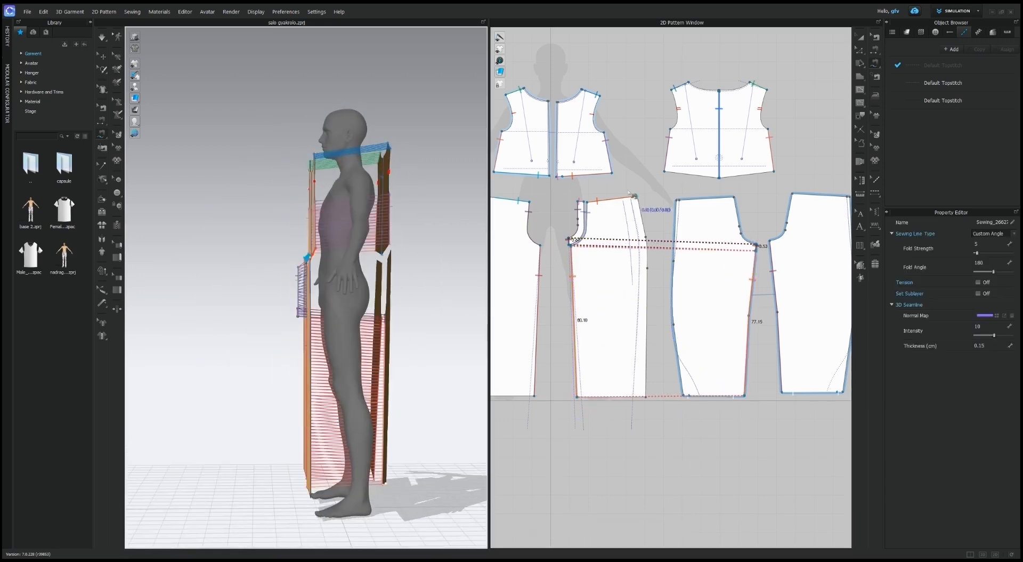
- Sew the outer side seam of the front trouser with the fly to the matching back trouser's outer side seam
click(635, 197)
click(646, 396)
click(676, 200)
click(684, 395)
- Sew the outer side seam of the front trouser without the fly to the other back trouser's outer side seam
scroll(619, 344, down, 3)
click(524, 247)
click(519, 378)
click(769, 248)
click(766, 376)
right_drag(349, 342, 576, 358)
- Sew the crotch curves of the two back trousers to each other, from waist to crotch point
click(694, 250)
click(709, 281)
click(731, 247)
click(718, 278)
- Sew the two halves of the back bodice's lower edge to the waist edges of the back trousers
right_drag(432, 345, 514, 344)
click(649, 233)
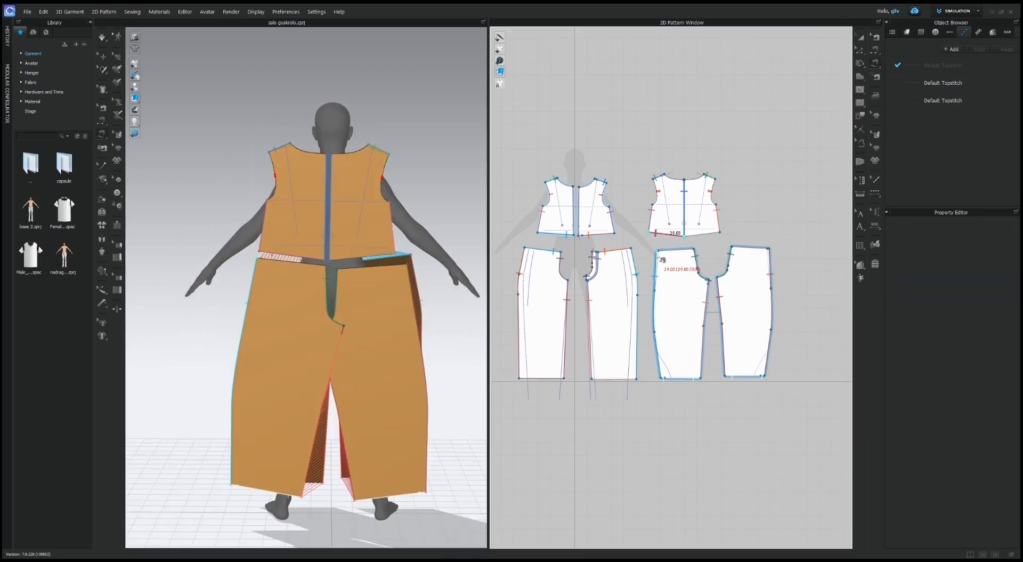
click(751, 248)
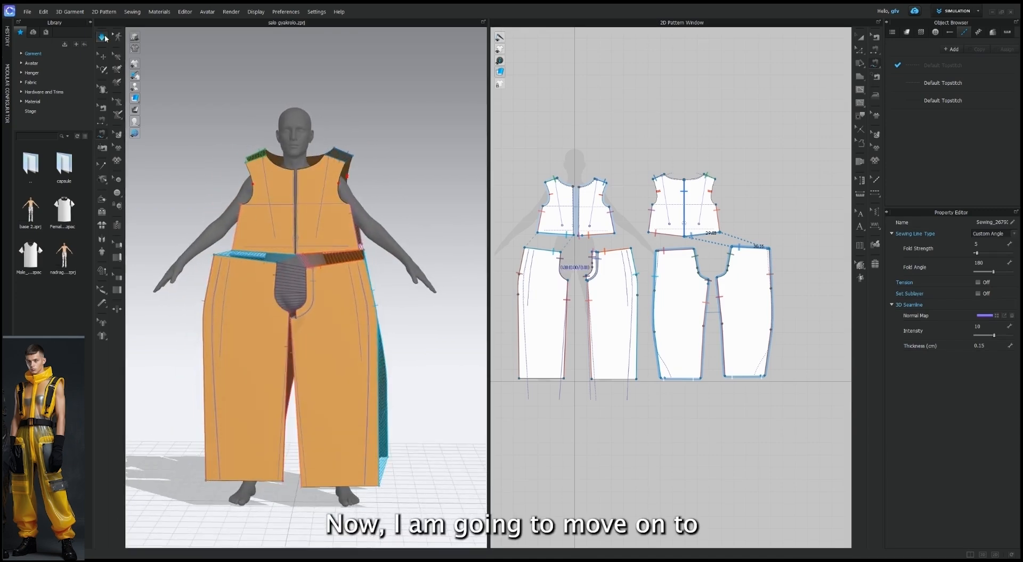
- Simulate the sewn jumpsuit, pull the slipped front bodice shoulder into place on the avatar, and stop the simulation
click(105, 38)
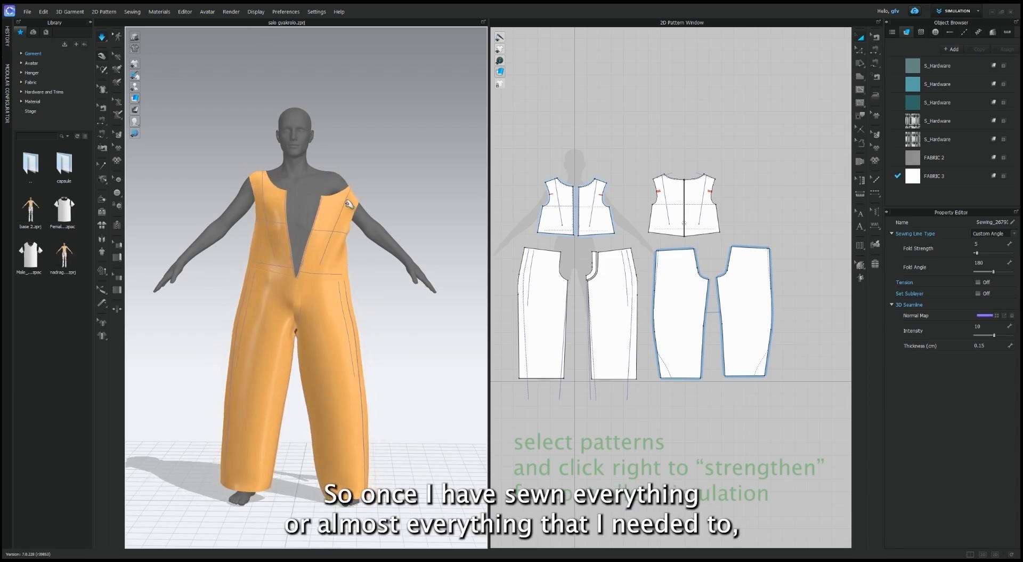
click(323, 170)
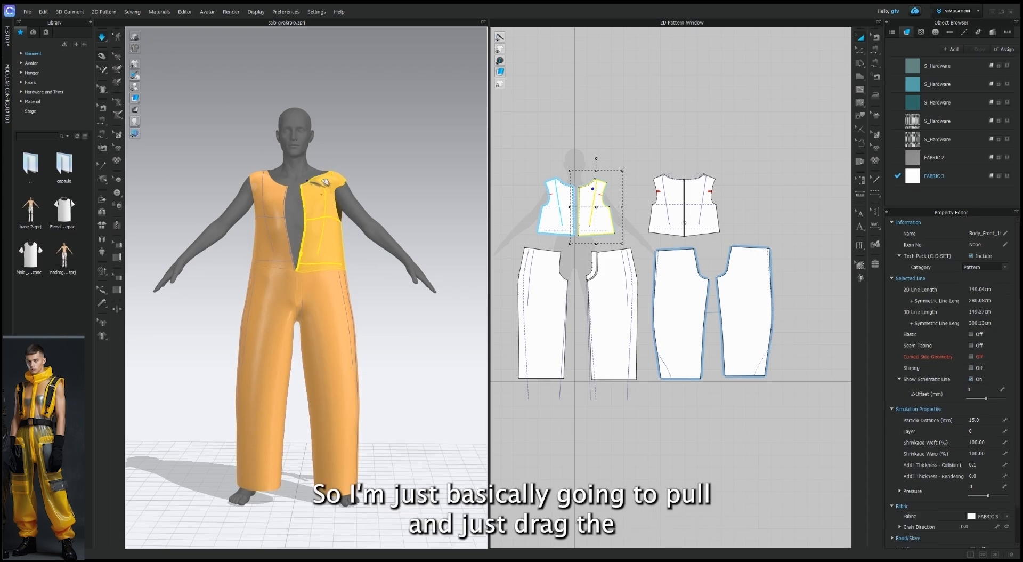
drag(335, 172, 322, 169)
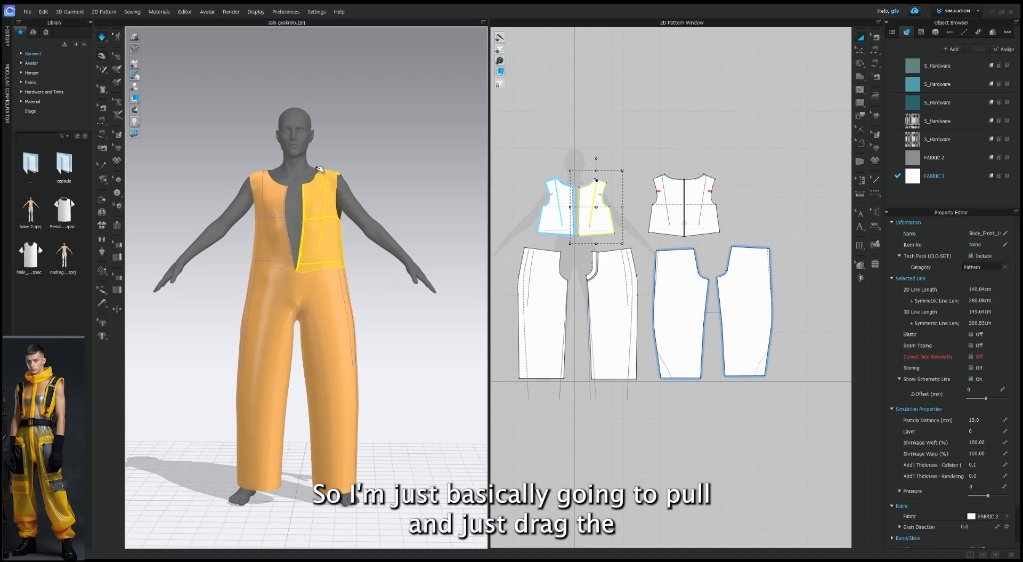
right_drag(339, 294, 388, 290)
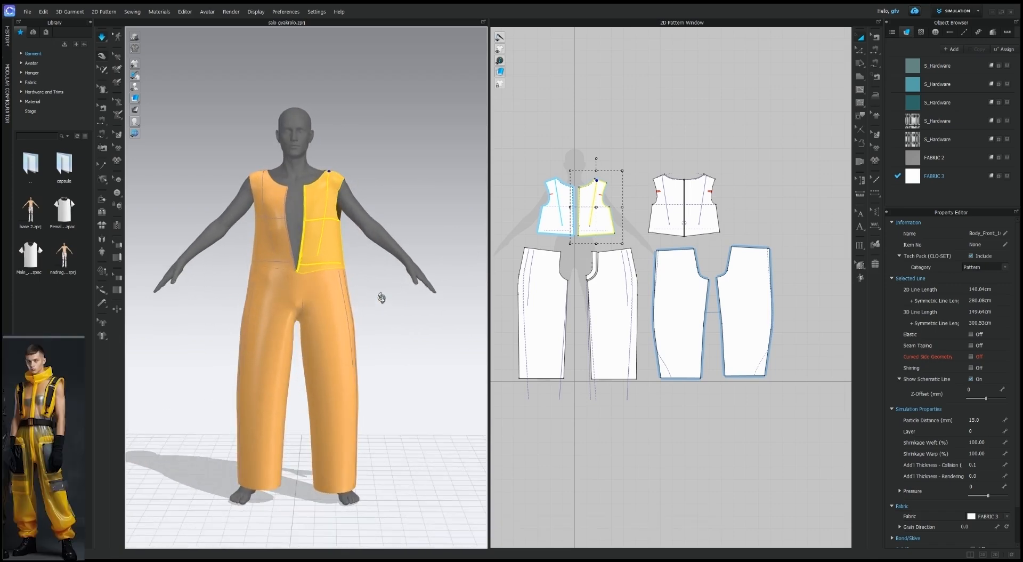
click(102, 38)
click(187, 74)
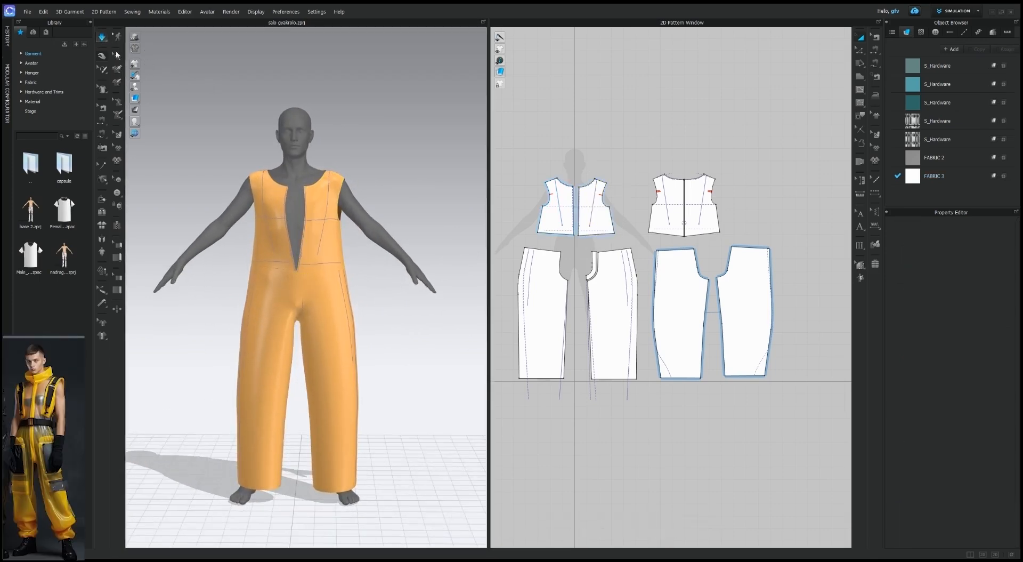
- Move the collar pattern down to just above the two front bodice patterns
click(102, 134)
right_drag(309, 207, 338, 226)
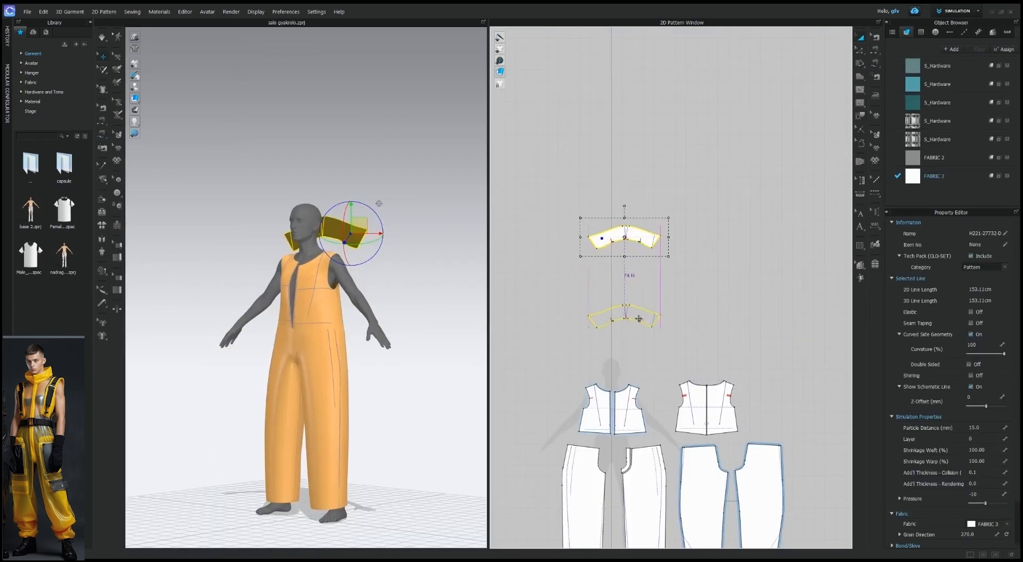
drag(627, 350, 627, 350)
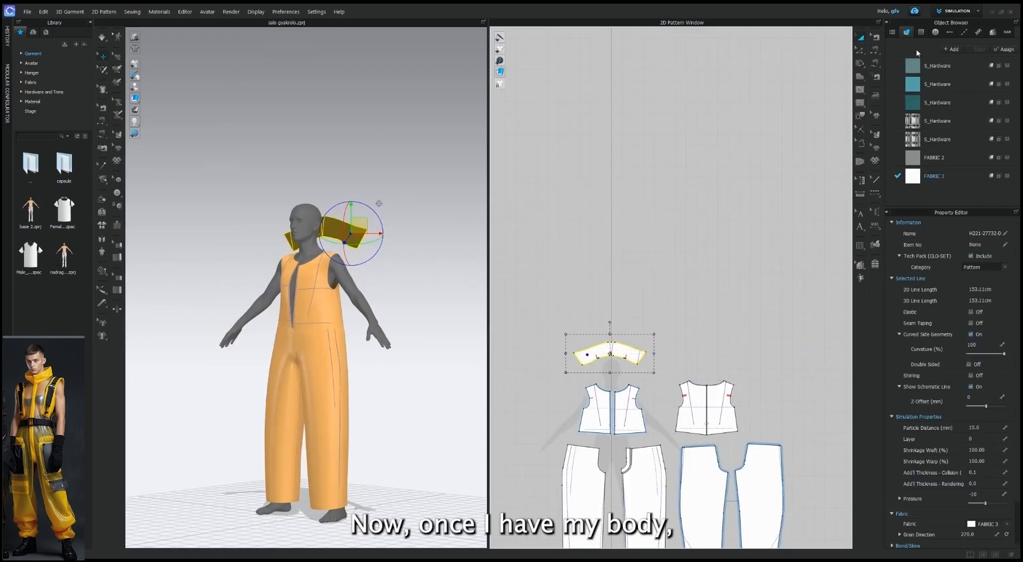
- Sew one half of the collar's neck edge, from notch to center back, to the matching half of the back bodice neckline
click(875, 76)
scroll(606, 304, up, 4)
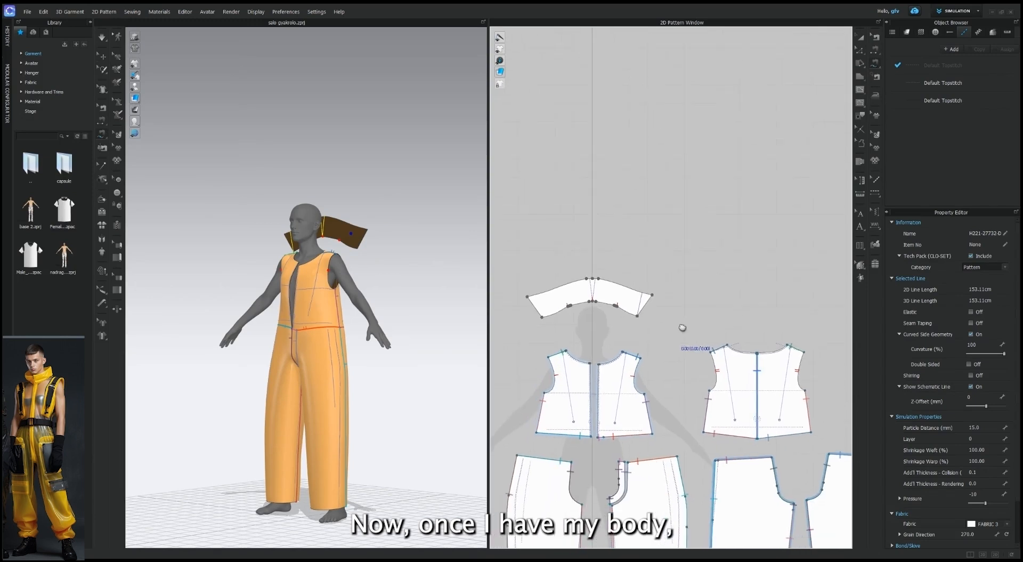
scroll(586, 302, up, 4)
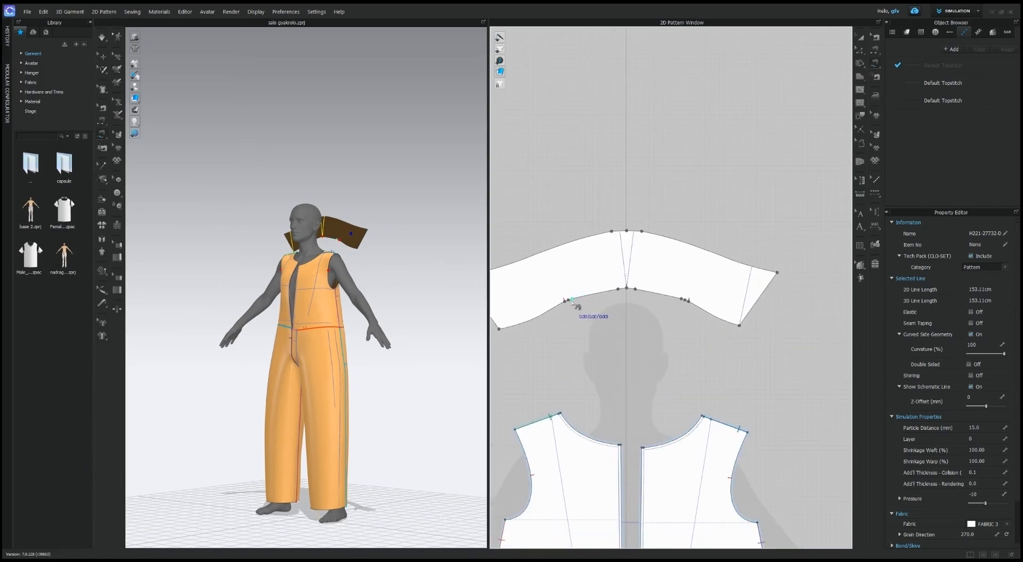
click(569, 302)
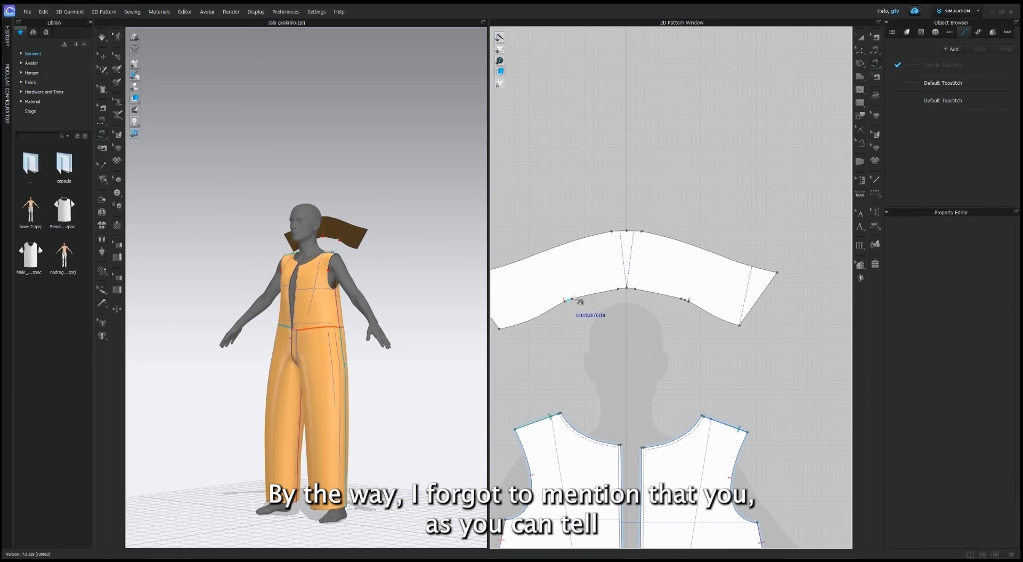
scroll(691, 328, down, 4)
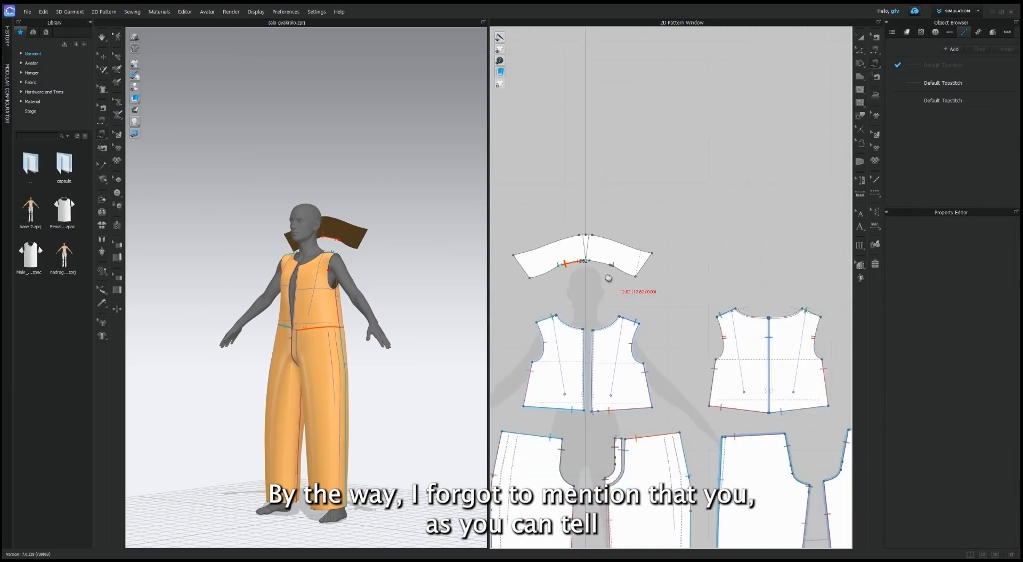
right_drag(335, 324, 211, 320)
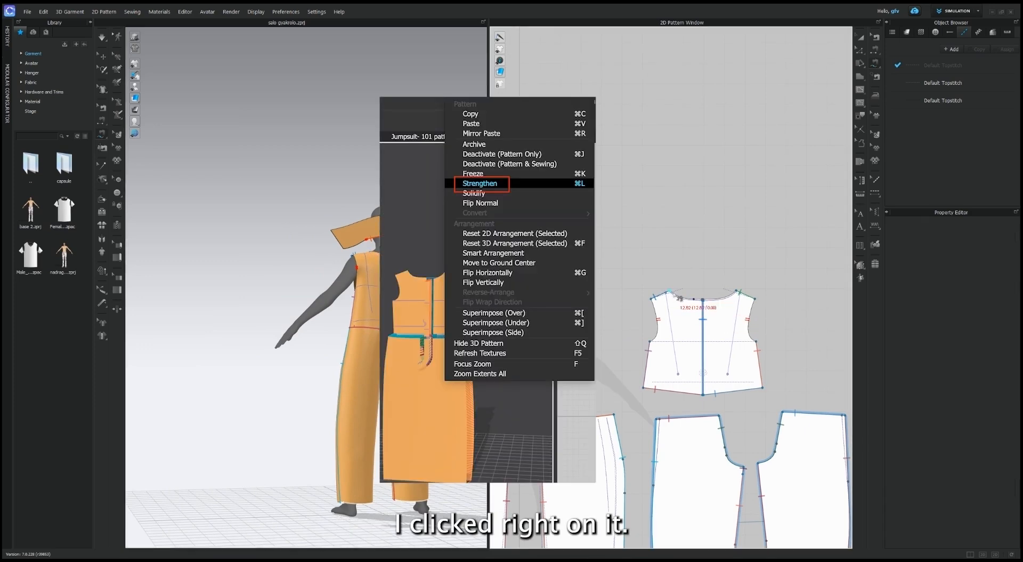
click(371, 242)
- Sew the other half of the collar's neck edge, from center back to notch, to the remaining half of the back neckline
scroll(521, 242, up, 5)
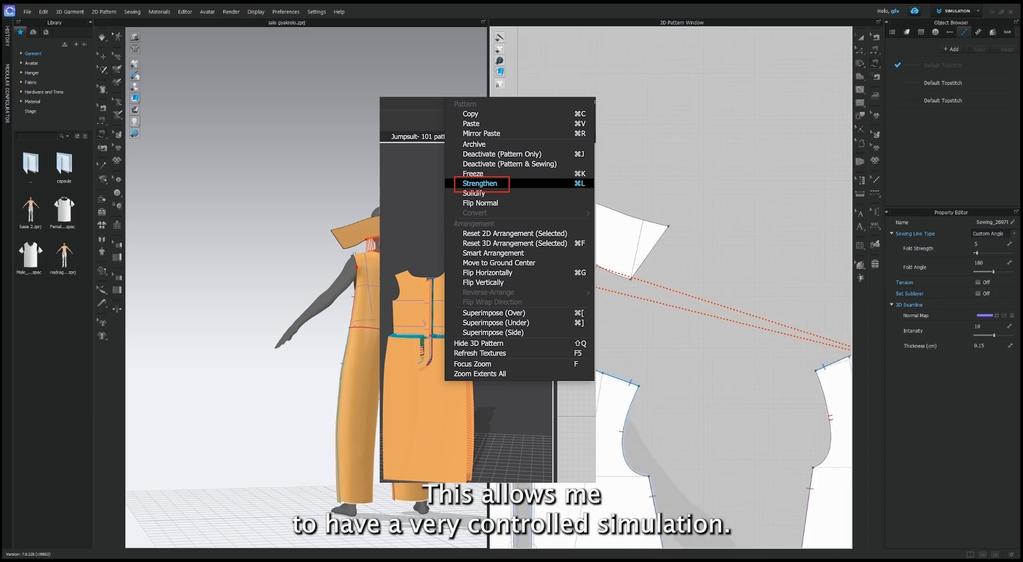
click(519, 242)
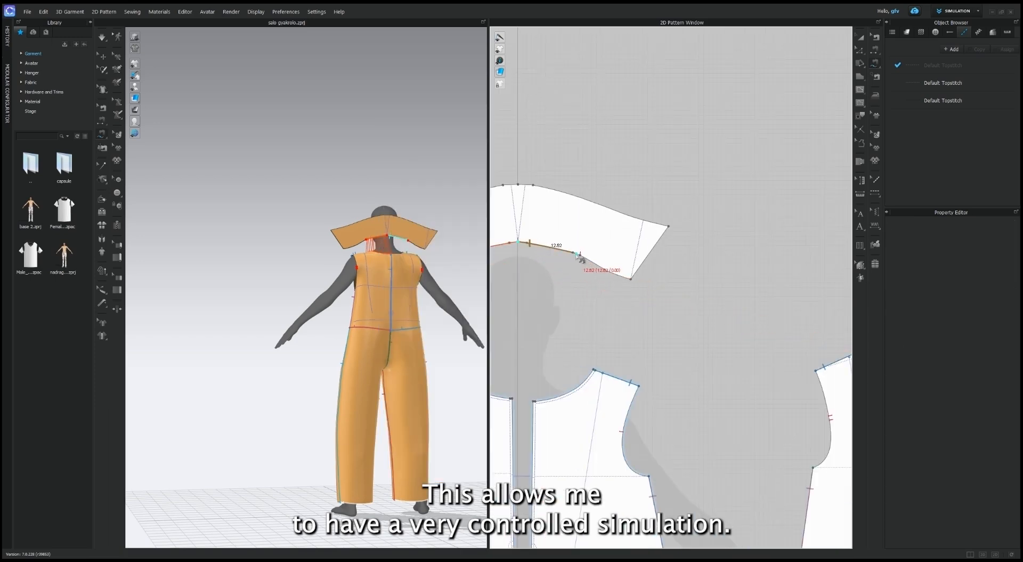
scroll(711, 302, down, 3)
click(694, 319)
click(737, 309)
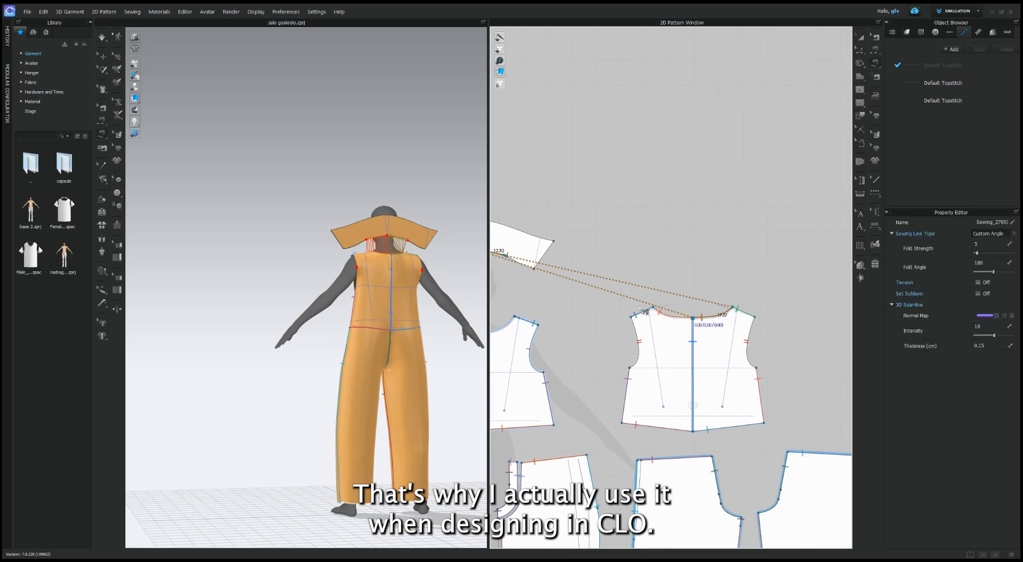
- Sew the collar's front neck edge, from notch to collar end, to the neckline curve of the matching front bodice
right_drag(362, 336, 271, 338)
scroll(639, 309, up, 5)
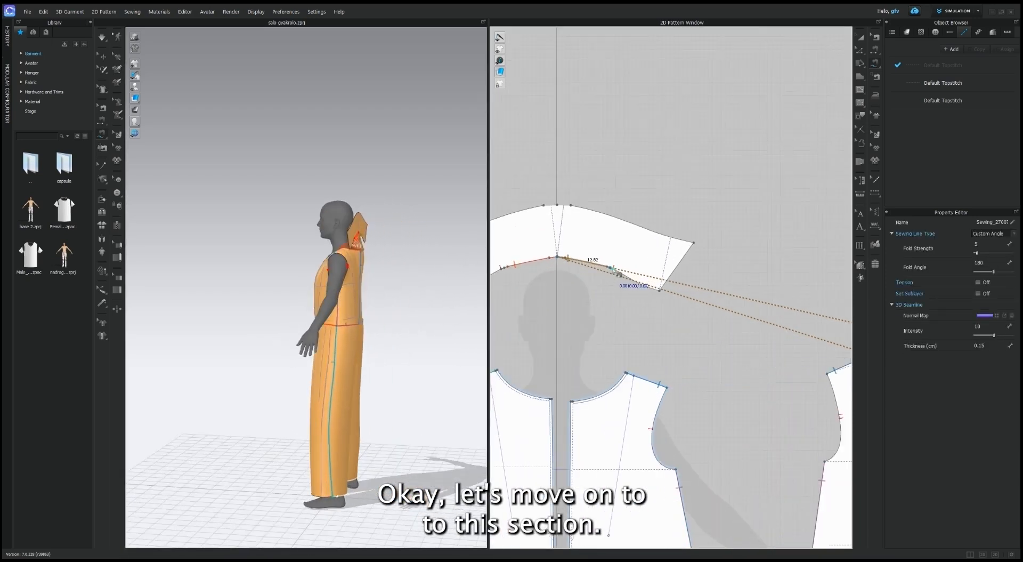
click(613, 269)
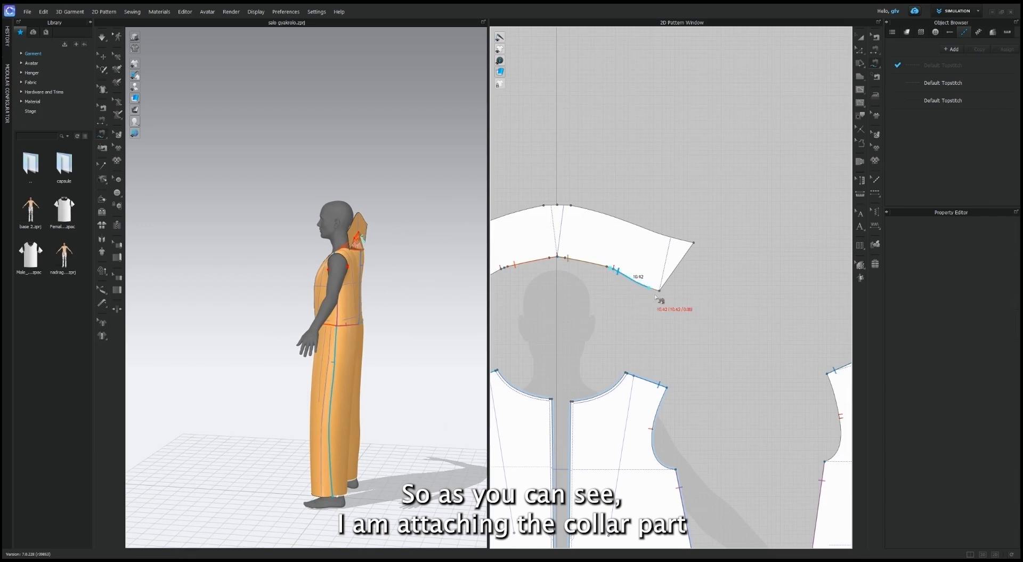
right_drag(414, 308, 518, 310)
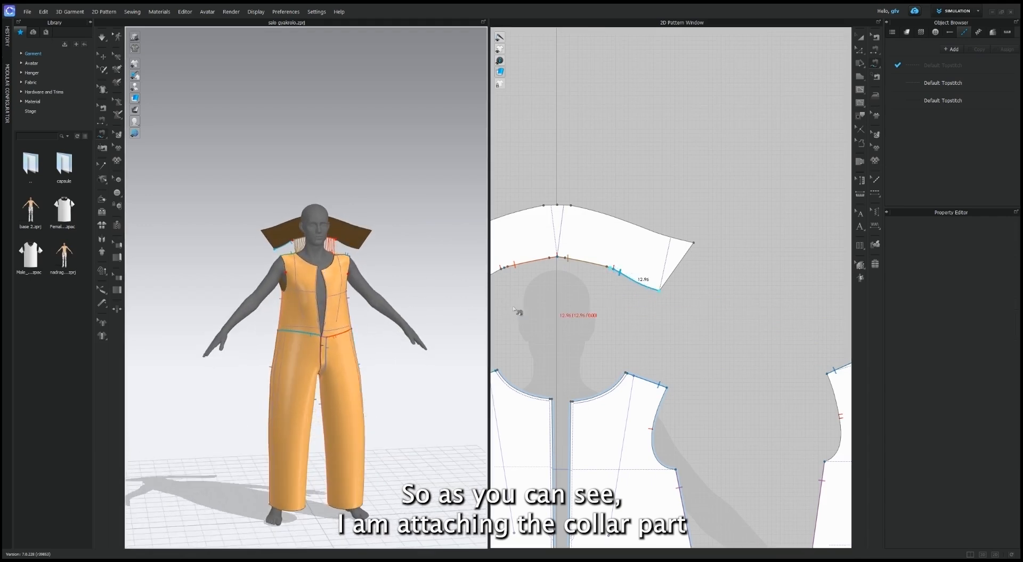
middle_drag(660, 354, 713, 328)
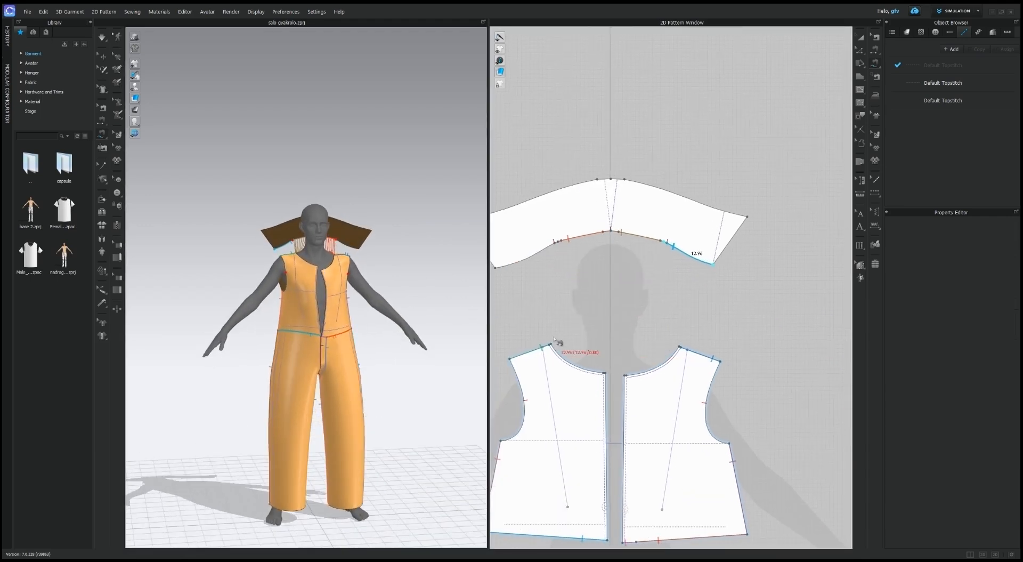
click(606, 371)
click(612, 374)
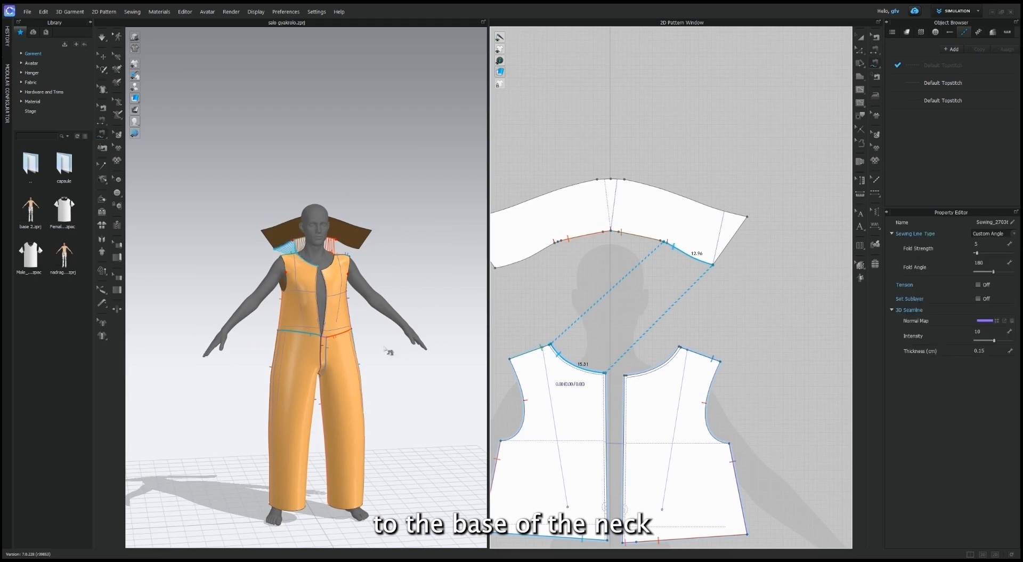
- Sew the collar's opposite front neck edge to the other front bodice's neckline and reverse the crossed seam direction
middle_drag(698, 297, 753, 286)
click(612, 235)
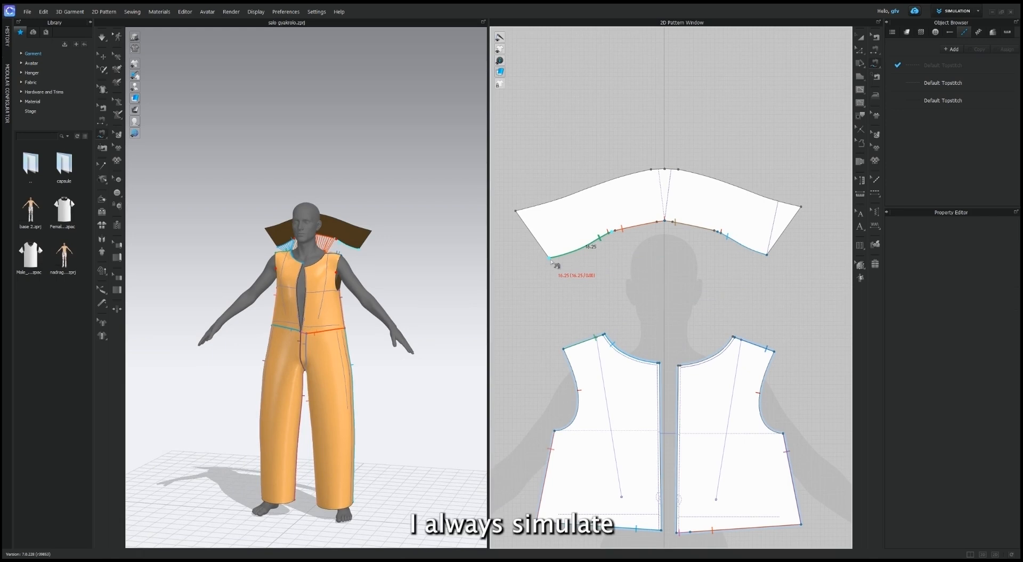
click(735, 337)
click(736, 339)
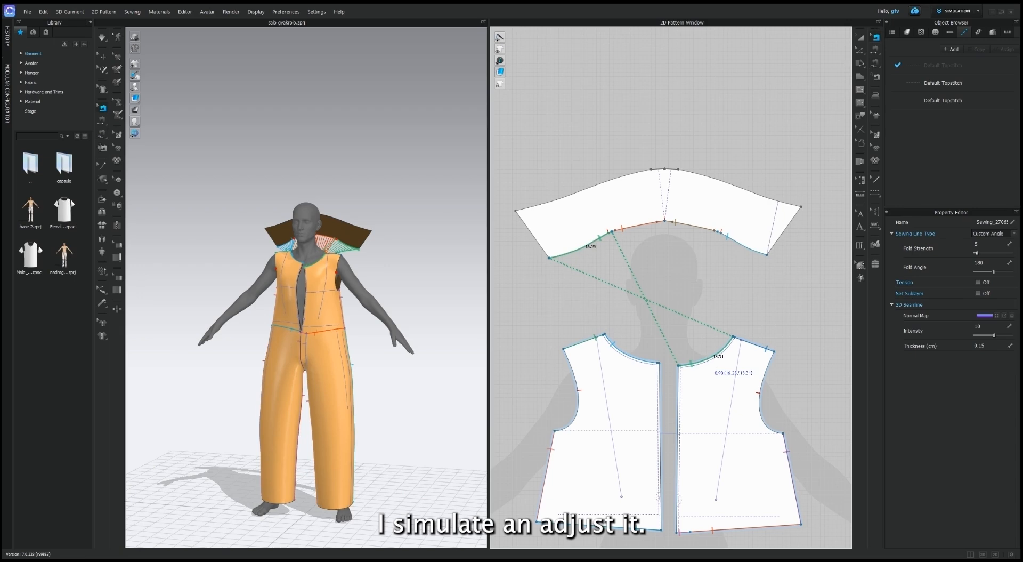
click(732, 378)
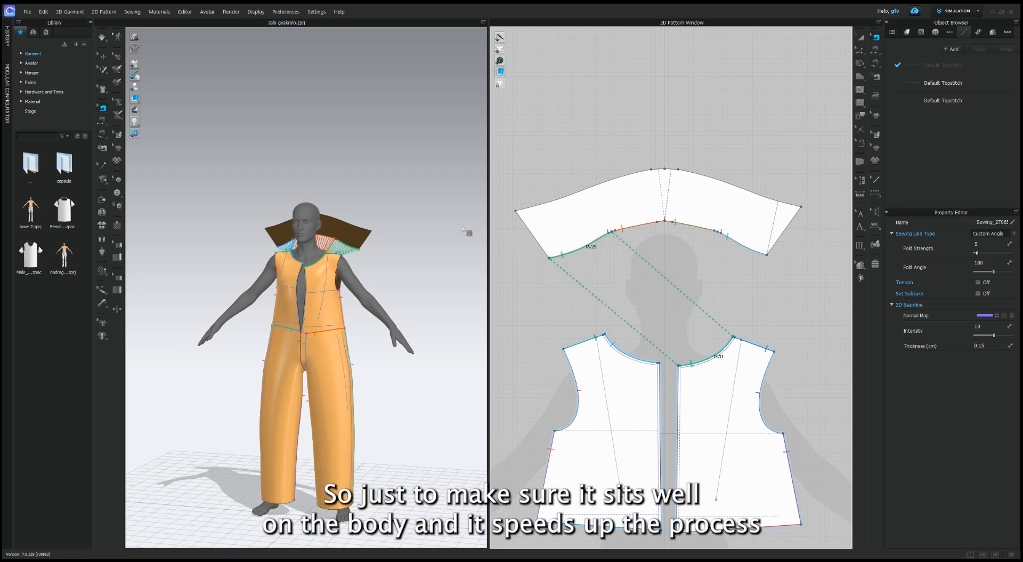
- Select the collar on the avatar and simulate the garment to wrap the collar around the neck
right_drag(424, 292, 355, 300)
click(103, 56)
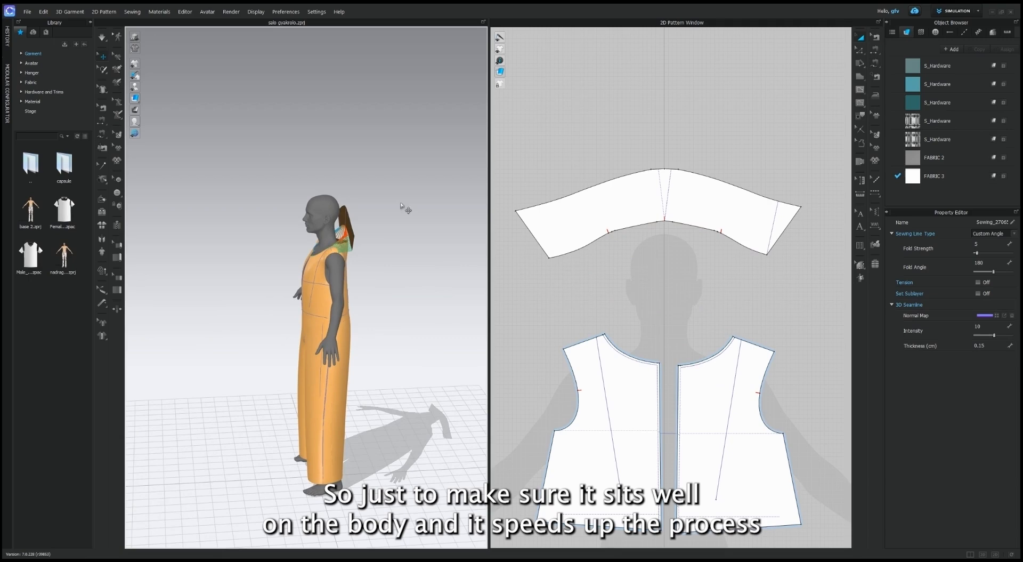
click(353, 226)
right_drag(367, 275, 424, 277)
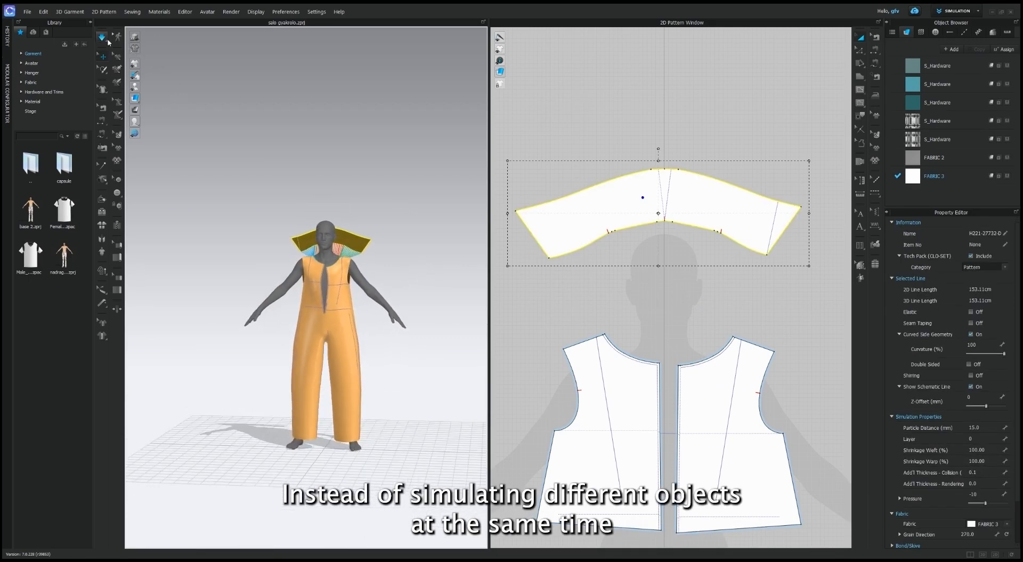
click(102, 37)
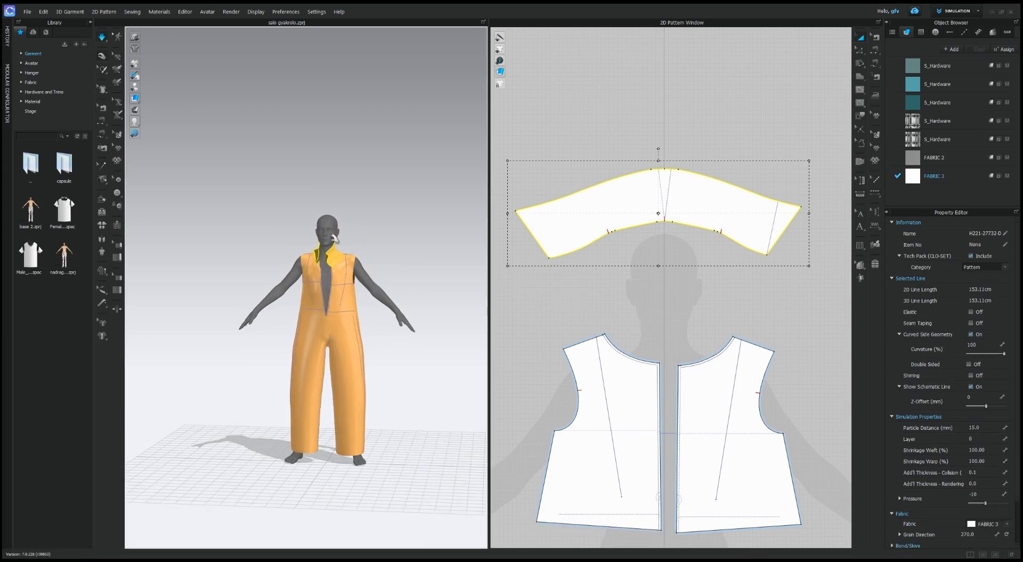
- Pull the collar's front ends into place around the avatar's neck, stop the simulation and deselect the collar
scroll(325, 273, up, 3)
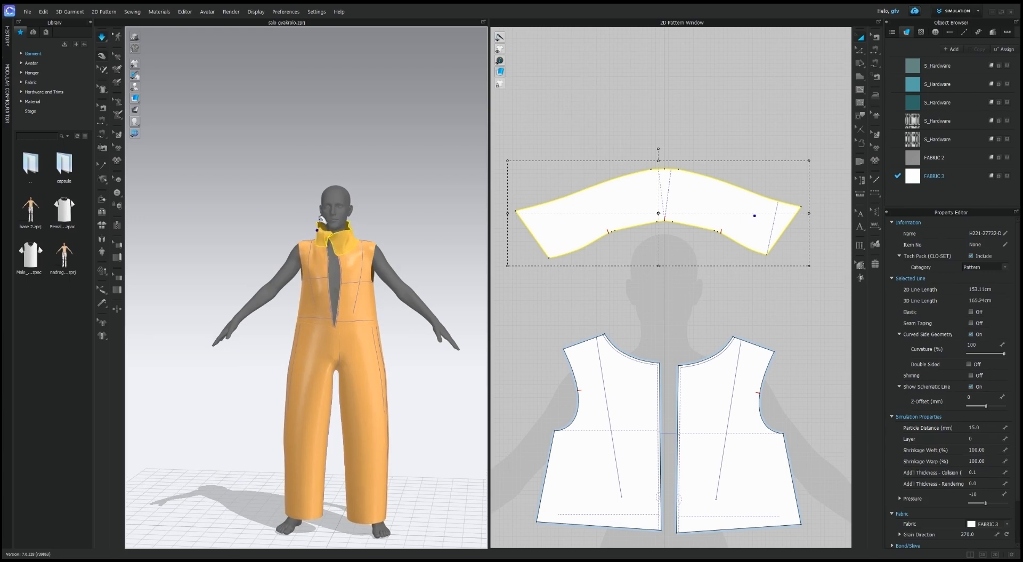
drag(325, 277, 352, 276)
drag(338, 239, 356, 231)
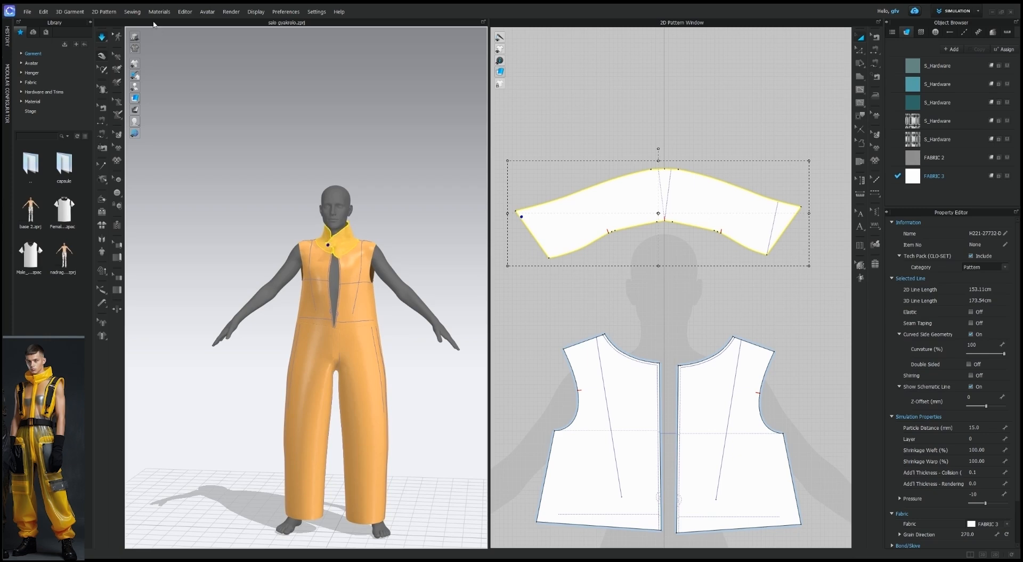
click(103, 41)
click(375, 187)
- Add two internal lines along the length of the collar pattern, parallel to its long edges
scroll(375, 187, up, 3)
right_drag(374, 187, 394, 231)
scroll(709, 257, up, 3)
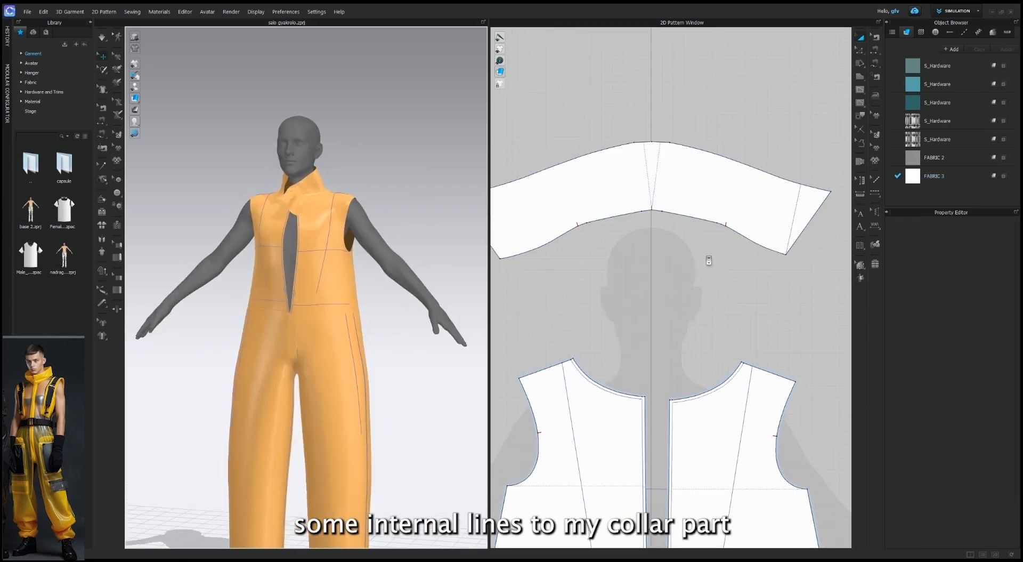
scroll(672, 279, down, 4)
middle_drag(671, 279, 724, 220)
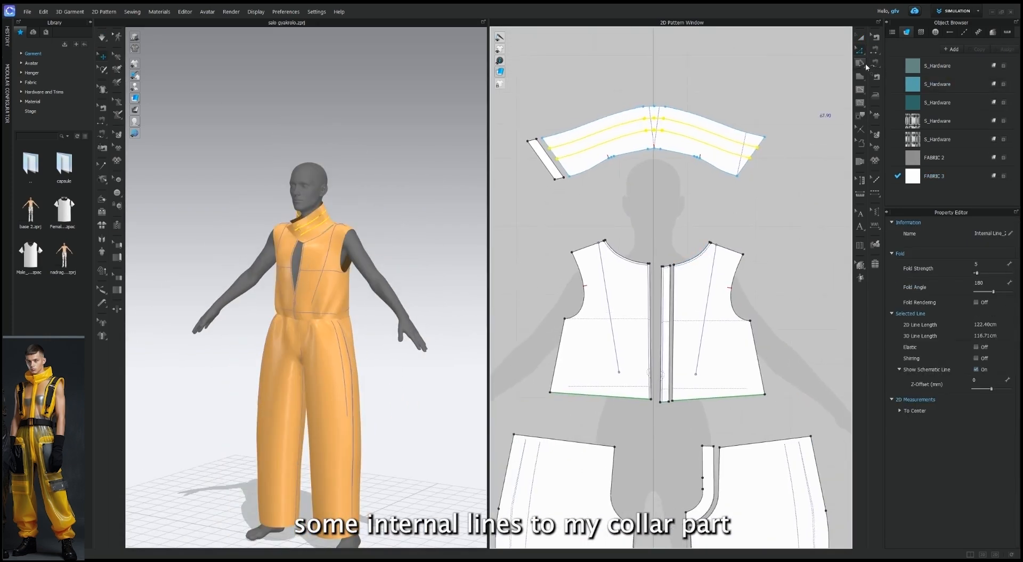
- Draw an internal line about 38.5 cm long from the shoulder toward the hem of the front bodice without the placket strip
click(860, 90)
scroll(601, 266, up, 3)
middle_drag(601, 266, 598, 226)
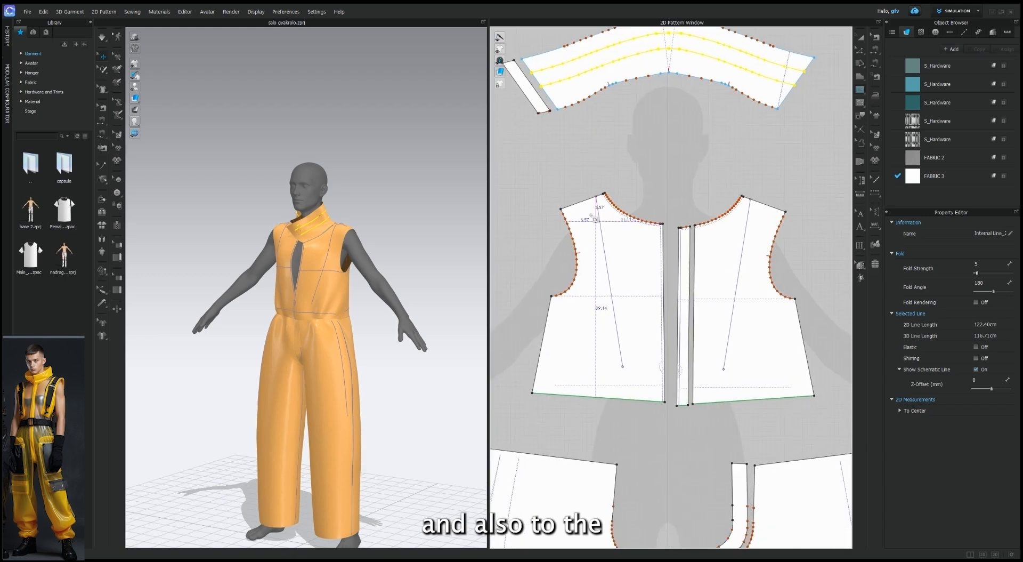
click(595, 198)
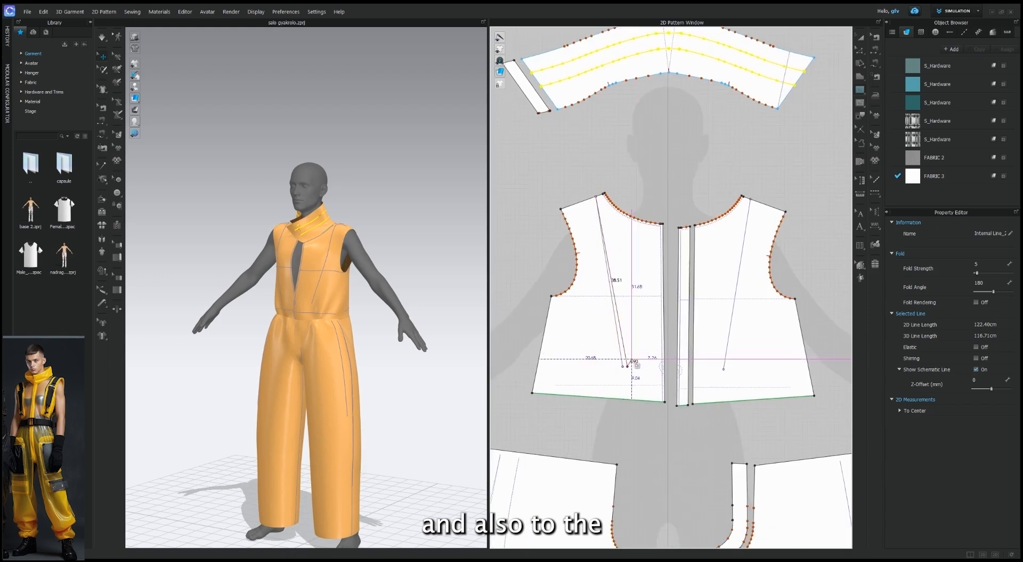
double_click(632, 365)
- Align the new internal line on the front bodice with the slanted guide line by moving its lower end onto the guide's end
scroll(652, 356, up, 3)
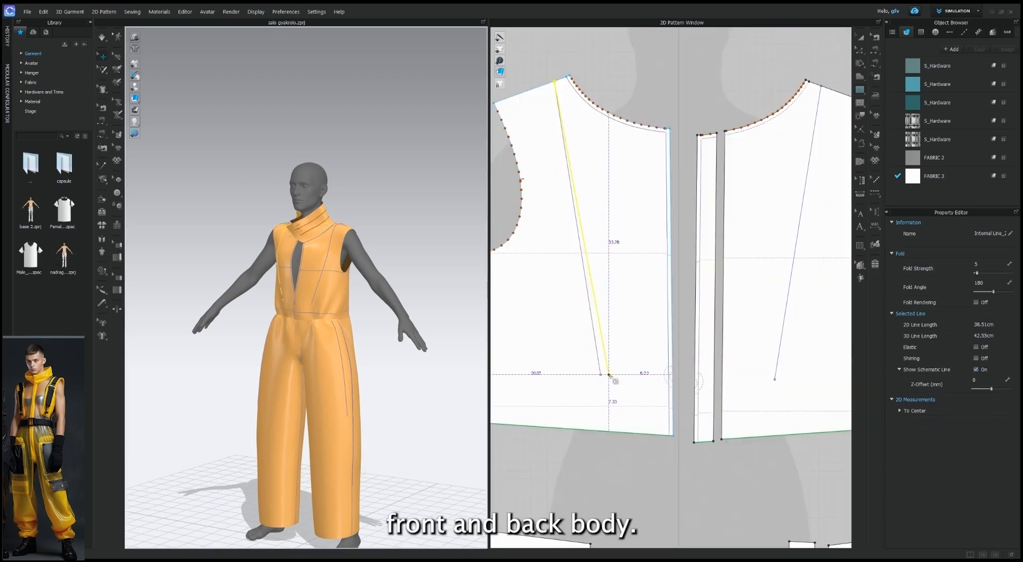
drag(610, 375, 601, 375)
scroll(648, 367, down, 2)
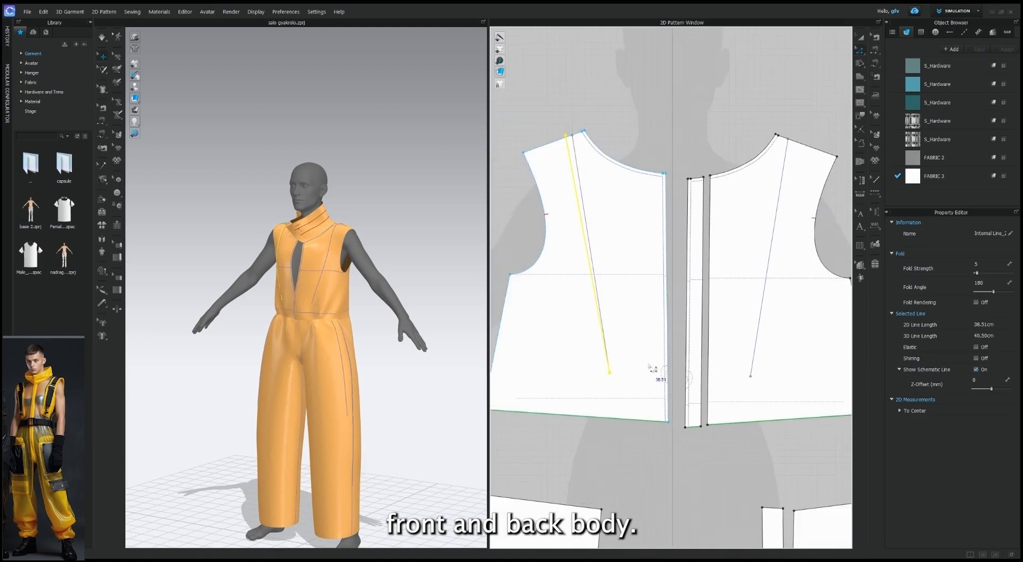
scroll(648, 367, up, 3)
scroll(601, 212, up, 2)
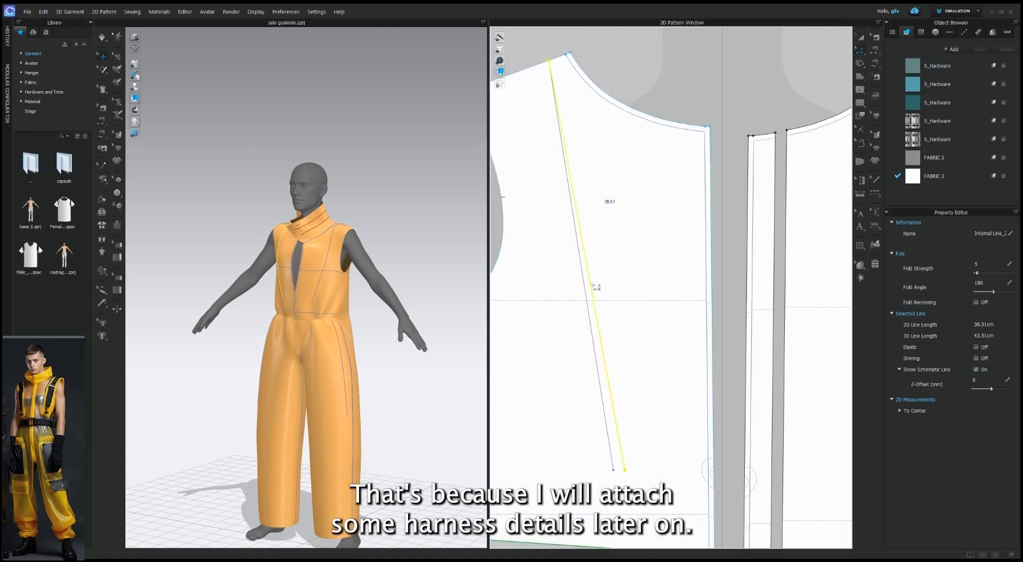
click(626, 470)
scroll(621, 474, down, 3)
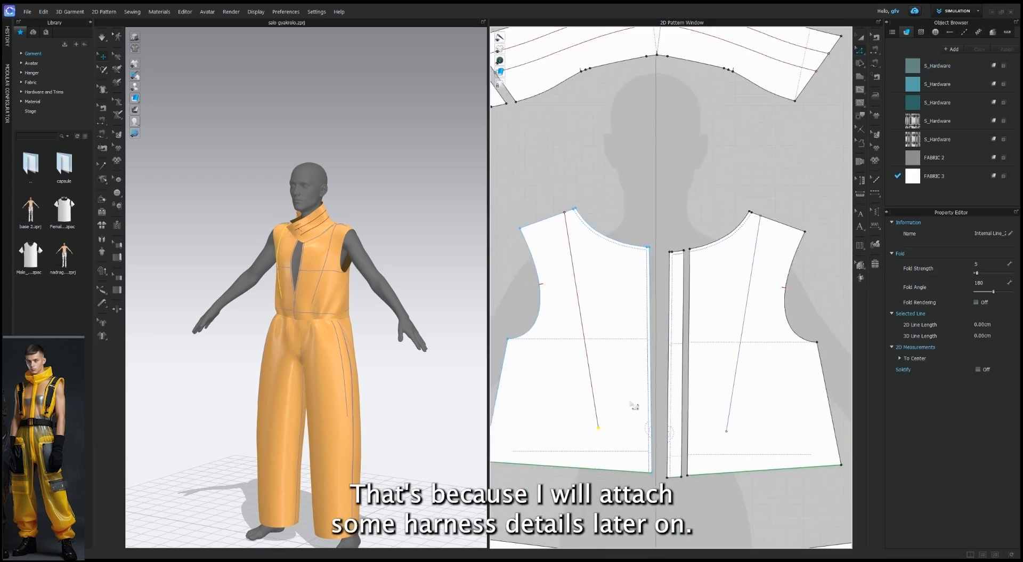
click(593, 232)
click(574, 258)
- Trace the slanted guide line on the opposite front bodice with an internal line about 38.3 cm long
click(857, 43)
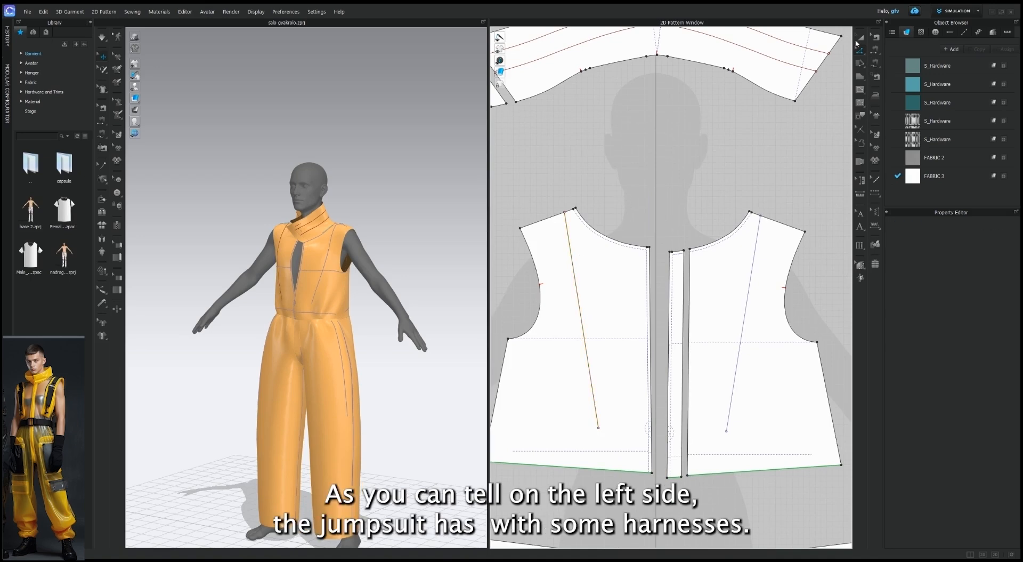
click(759, 216)
double_click(727, 430)
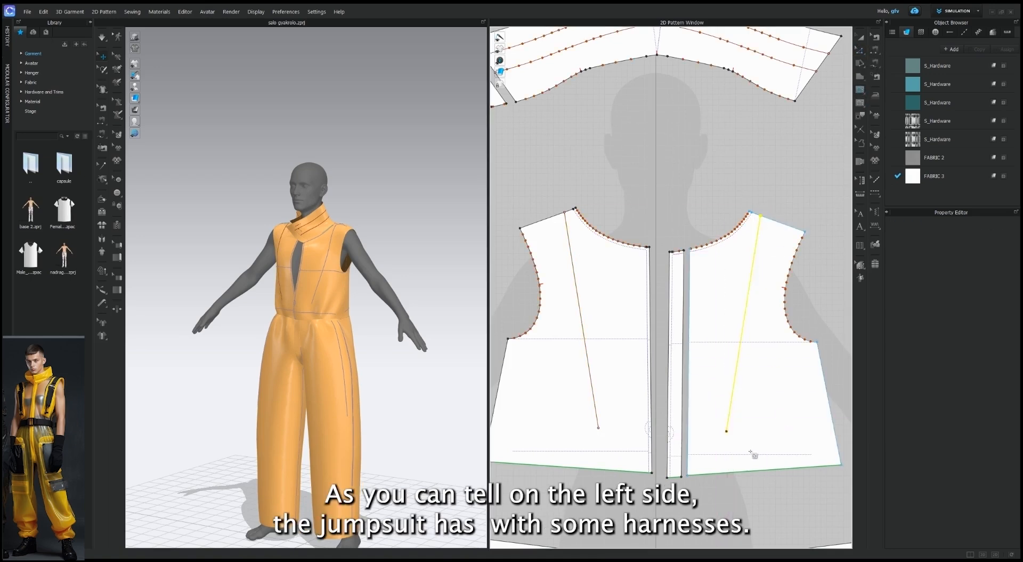
- Trace the slanted guide line on the first back bodice panel with an internal line about 40.1 cm long, starting at the shoulder
scroll(772, 425, down, 3)
right_drag(346, 318, 336, 324)
scroll(504, 216, down, 5)
scroll(734, 248, up, 4)
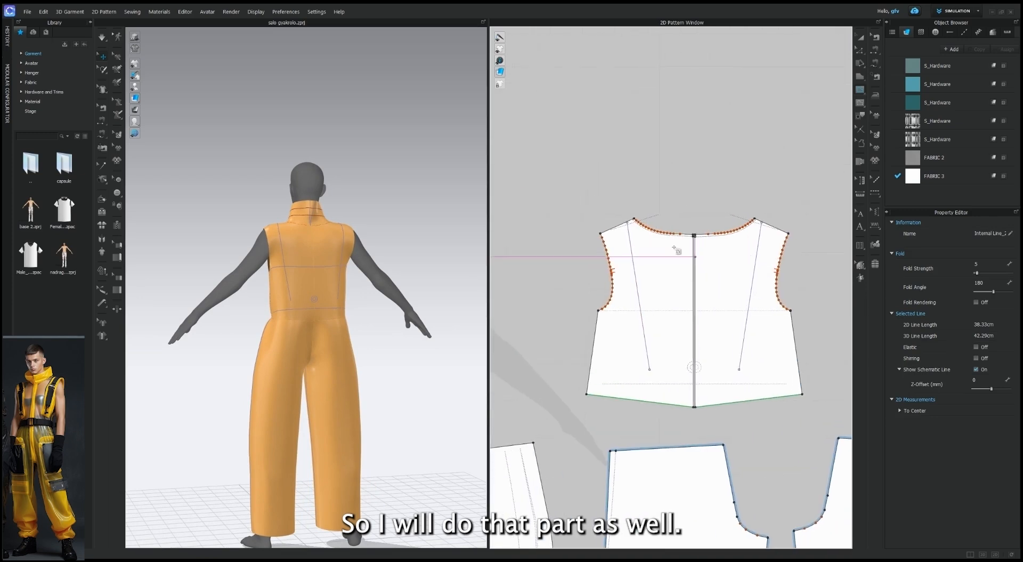
scroll(635, 234, up, 1)
middle_drag(636, 238, 597, 230)
click(585, 209)
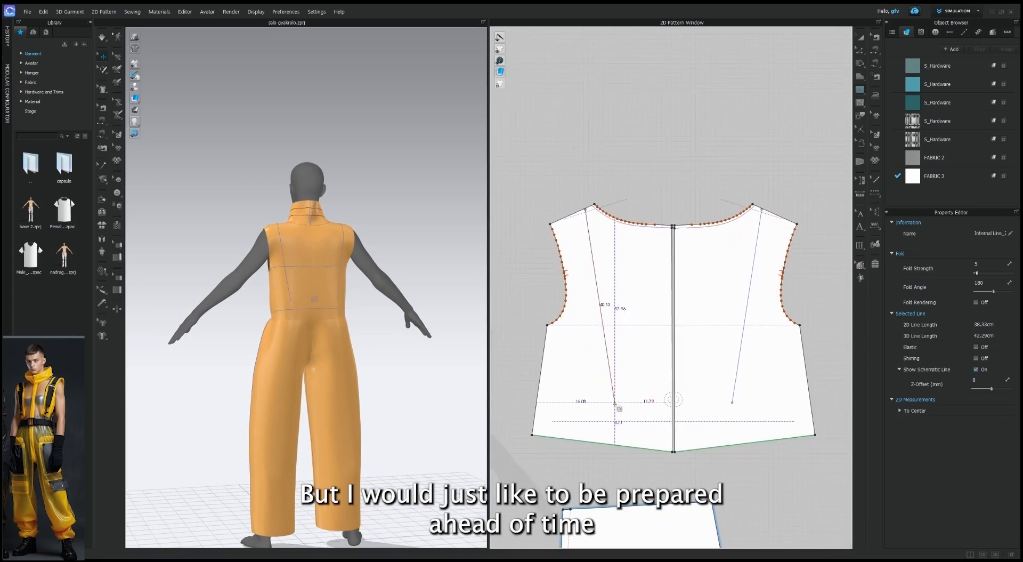
double_click(616, 404)
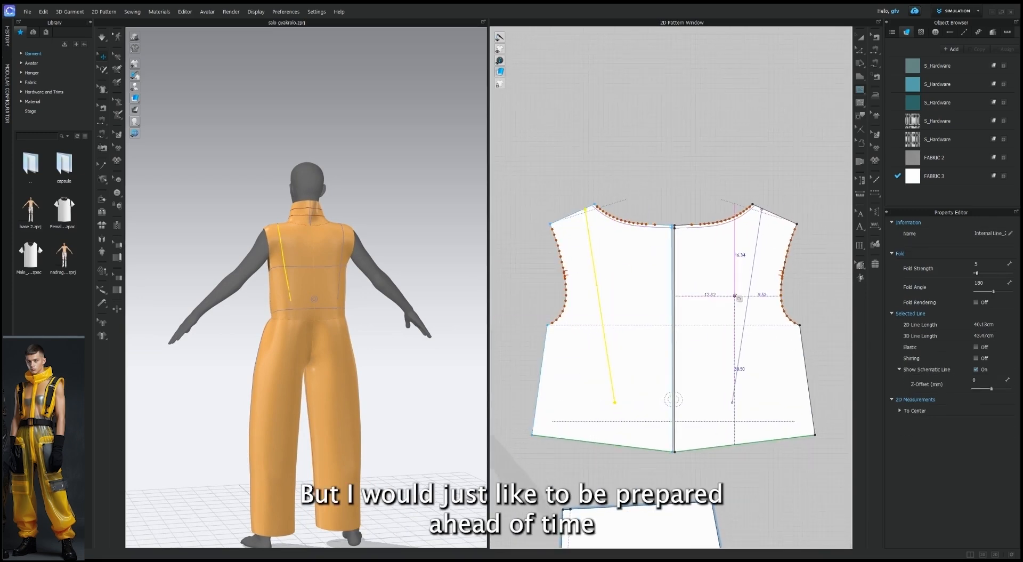
- Trace the guide line on the other back bodice panel with an internal line about 40.1 cm long from the shoulder
drag(757, 206, 748, 209)
click(762, 209)
click(734, 402)
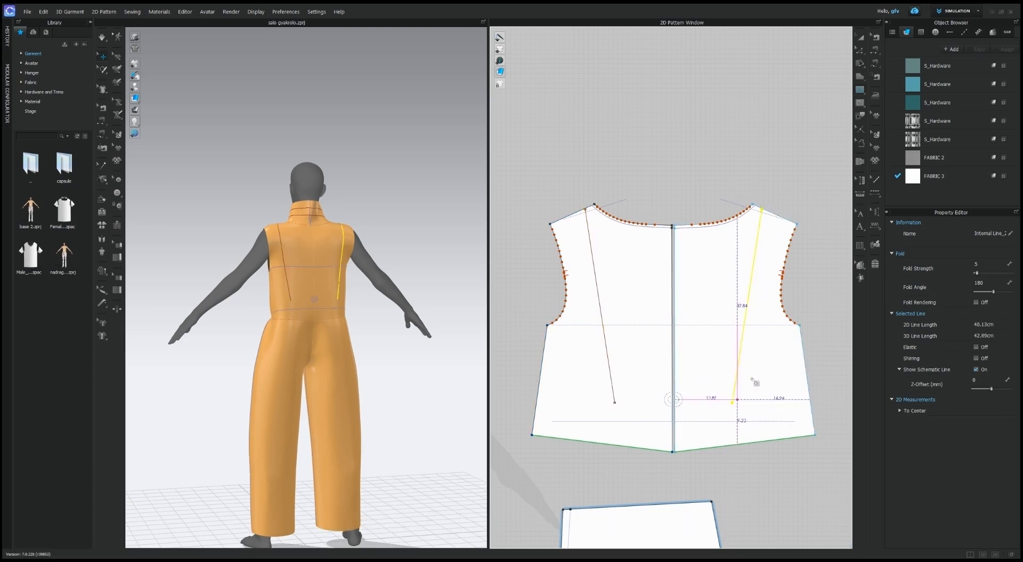
- Place the belt pattern on the avatar's waist arrangement points so that it wraps around the back with its ends toward the front
right_drag(413, 292, 497, 317)
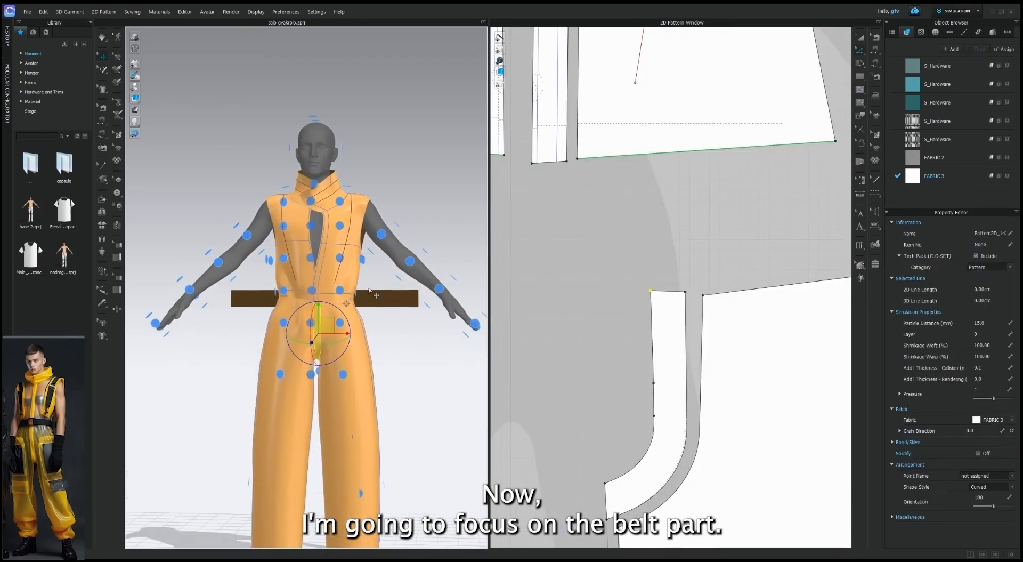
click(339, 296)
click(341, 294)
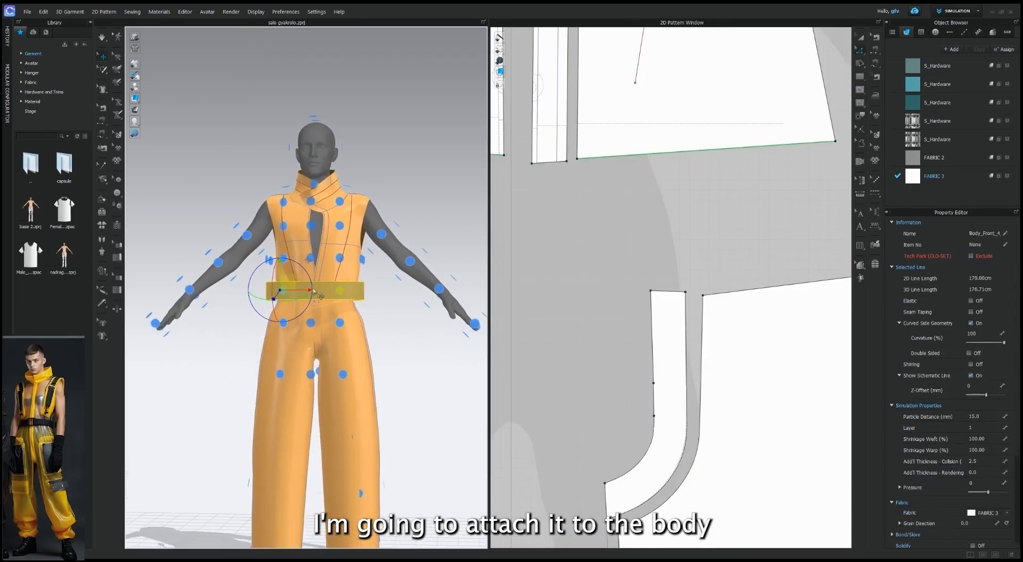
drag(302, 300, 442, 294)
drag(292, 286, 371, 281)
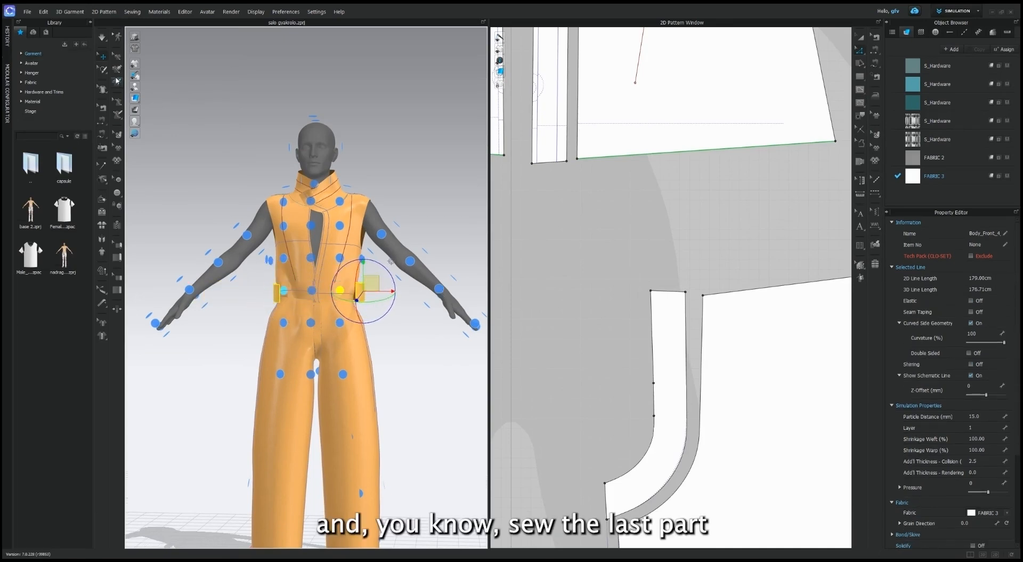
- Sew the belt's two short ends together across the front of the avatar's waist
click(105, 122)
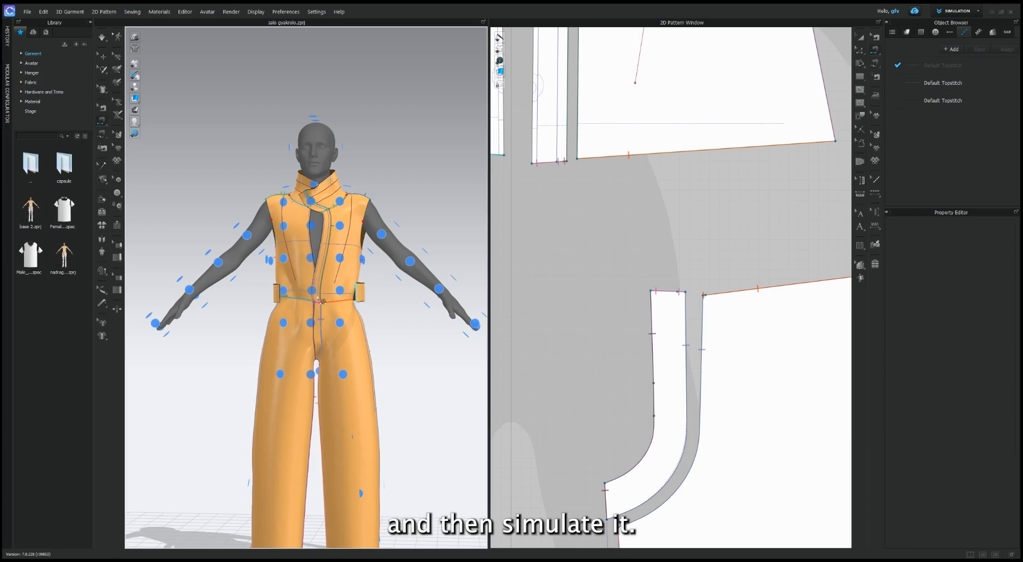
click(279, 292)
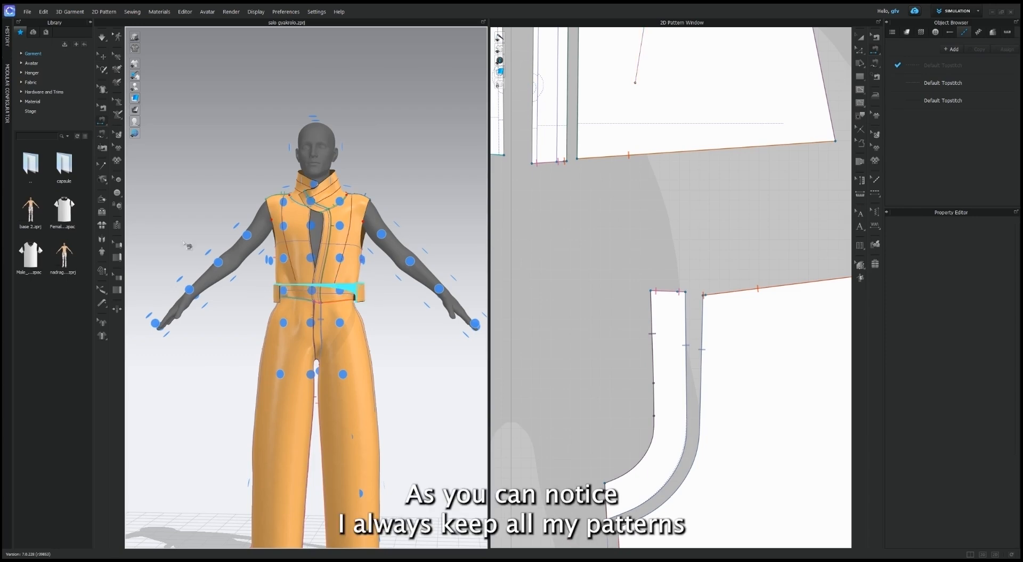
click(280, 294)
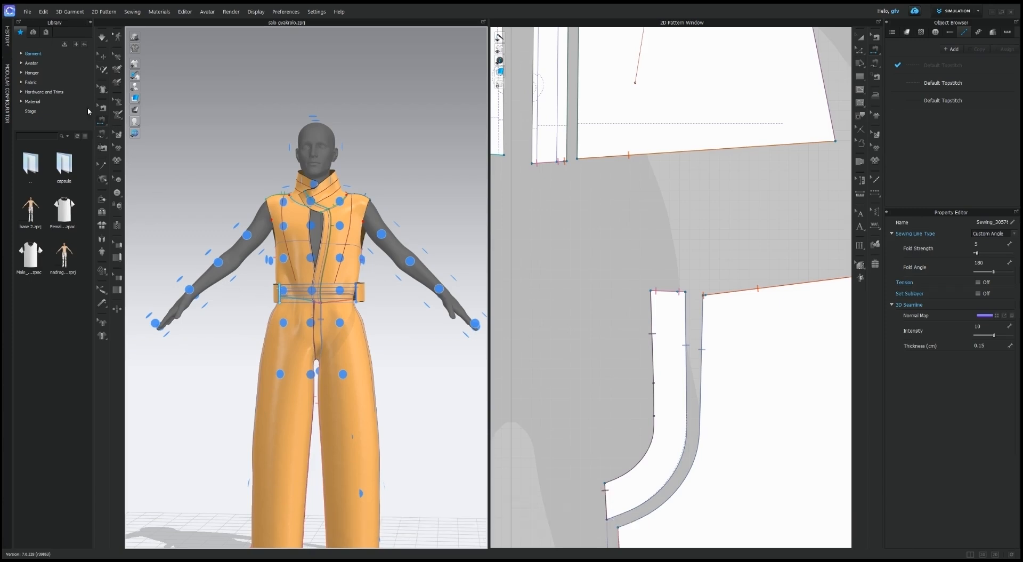
scroll(340, 217, down, 5)
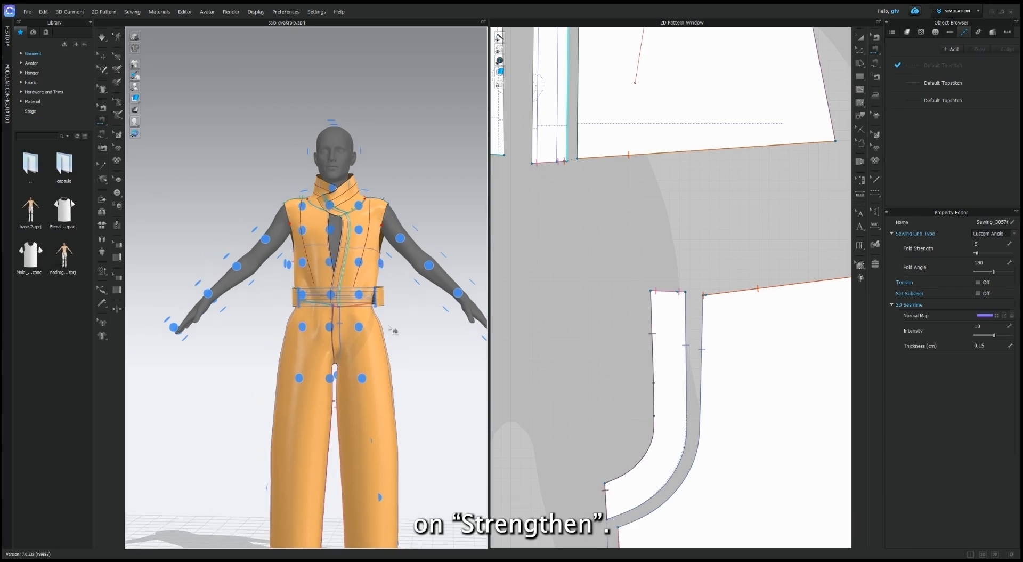
- Simulate the garment and pull the back bodice panels and the belt into place around the waist
click(101, 37)
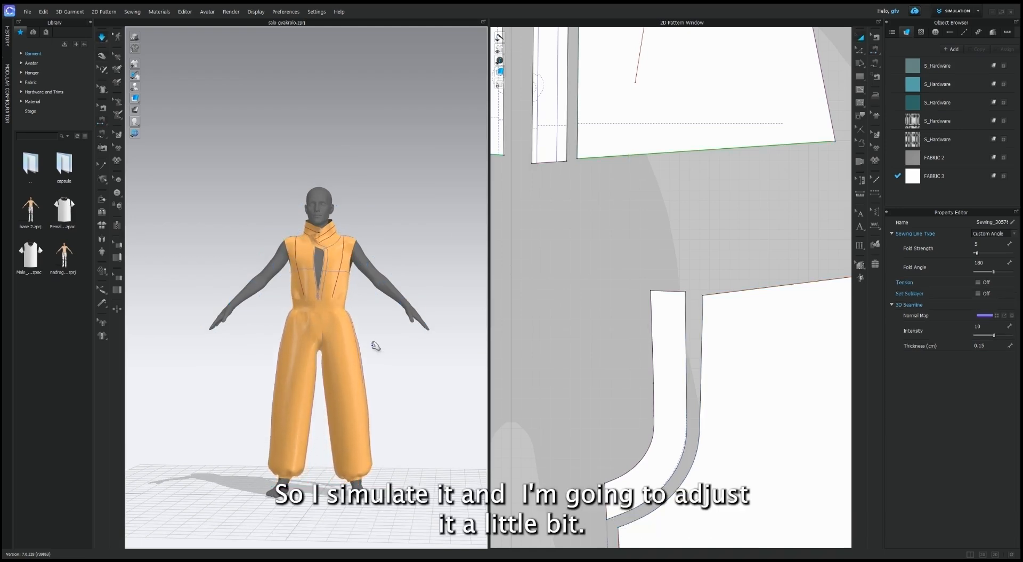
right_drag(334, 358, 279, 477)
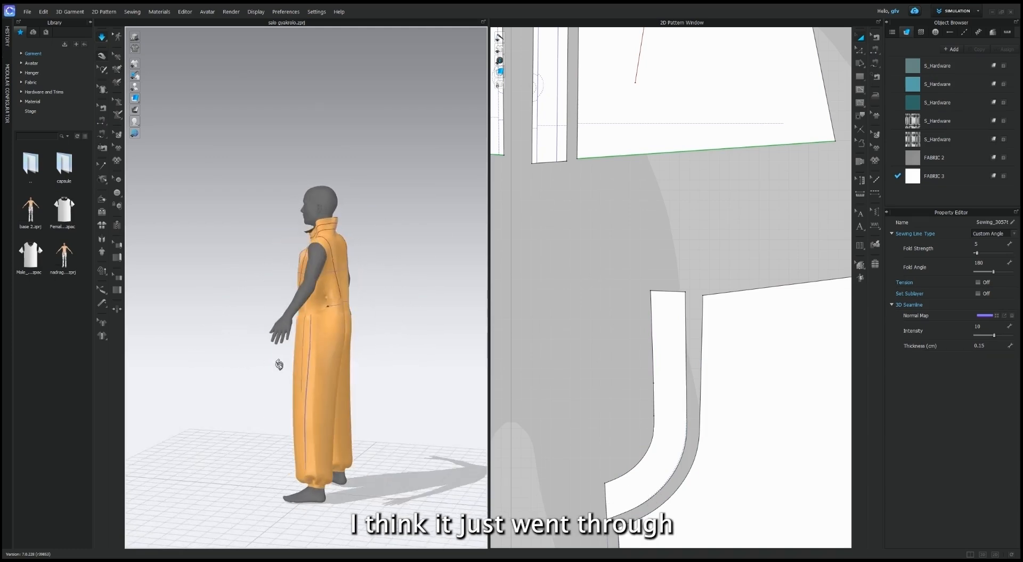
click(345, 311)
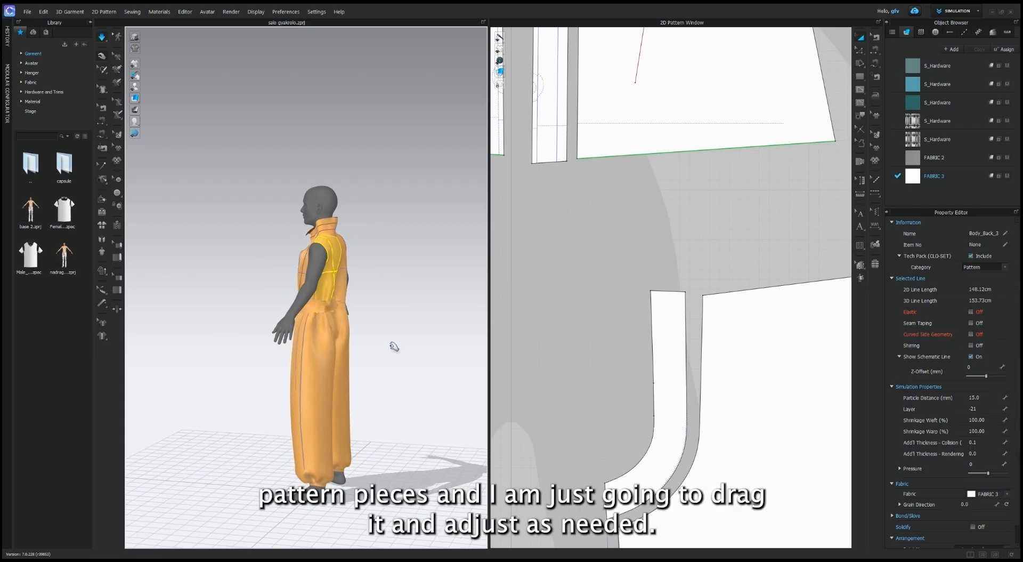
right_drag(375, 343, 364, 316)
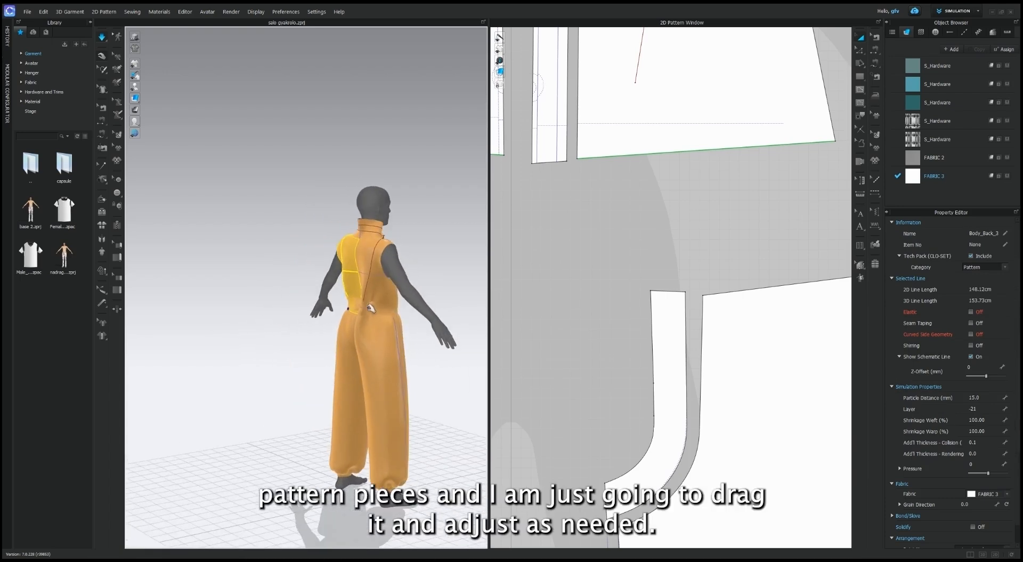
click(367, 305)
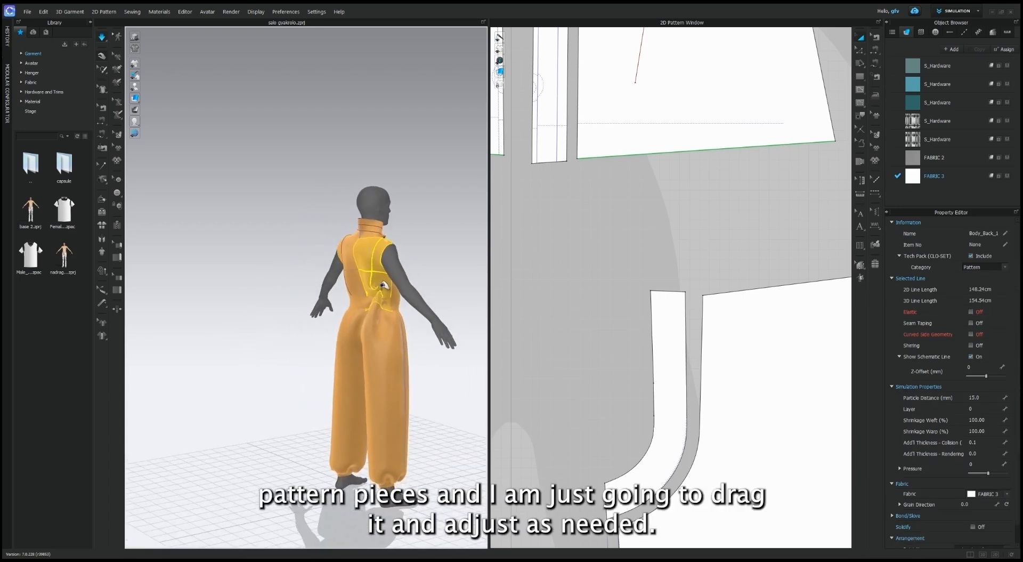
right_drag(362, 361, 371, 313)
scroll(374, 315, up, 4)
middle_drag(388, 327, 283, 303)
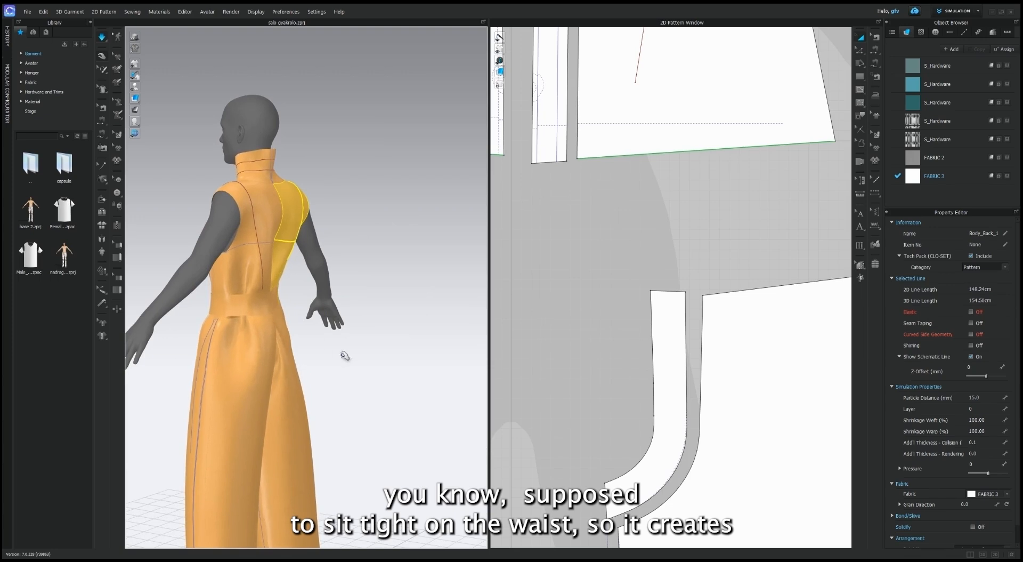
right_drag(356, 347, 270, 317)
click(285, 314)
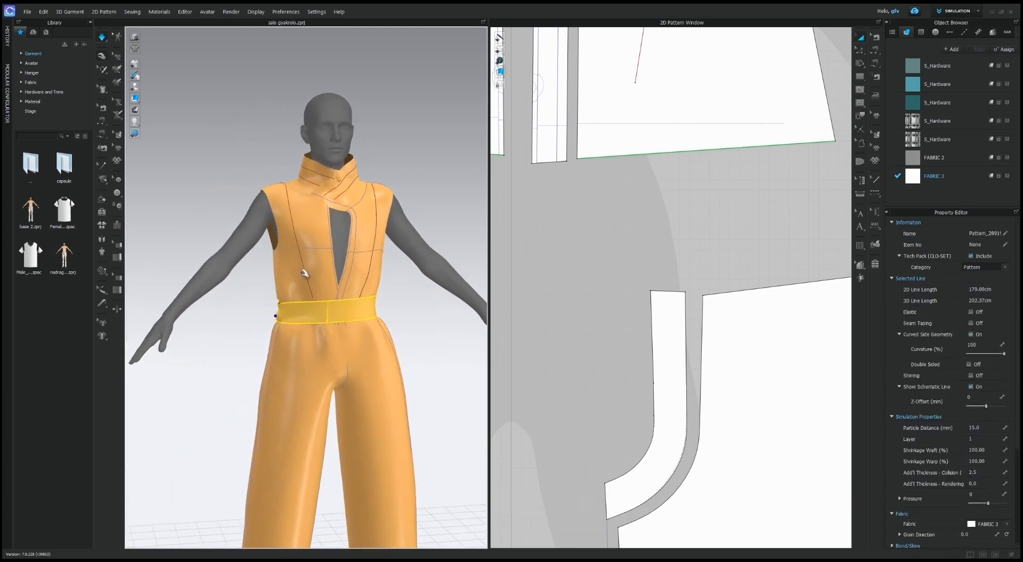
- Pull the collar's front ends apart on the avatar to adjust how they overlap at the neck
click(356, 176)
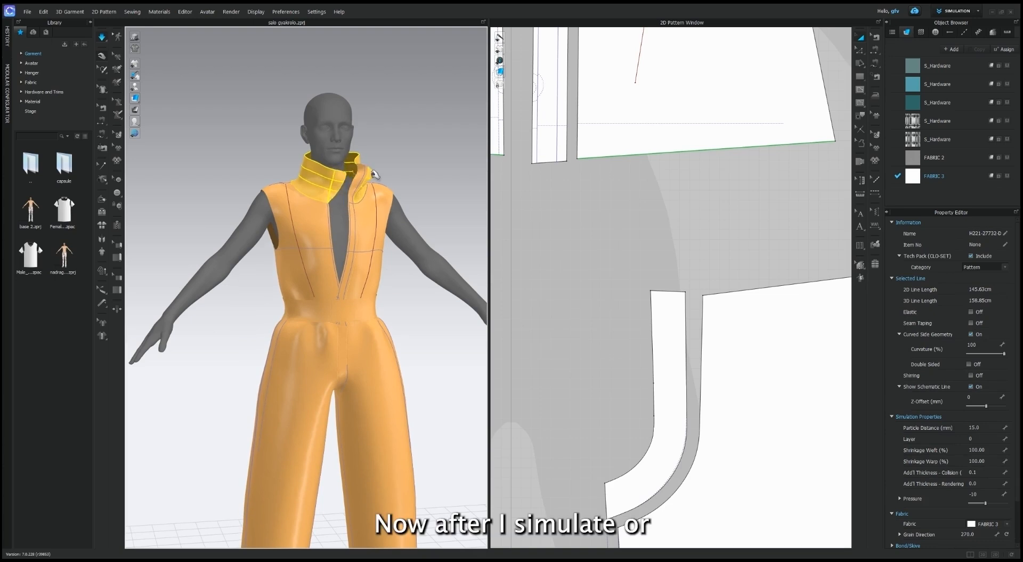
drag(345, 183, 303, 168)
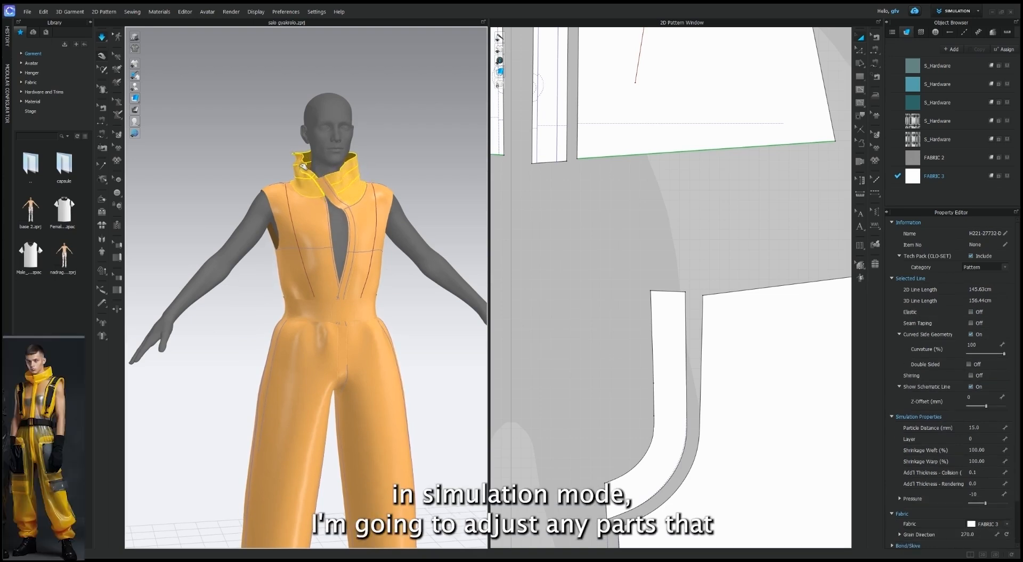
drag(355, 189, 383, 169)
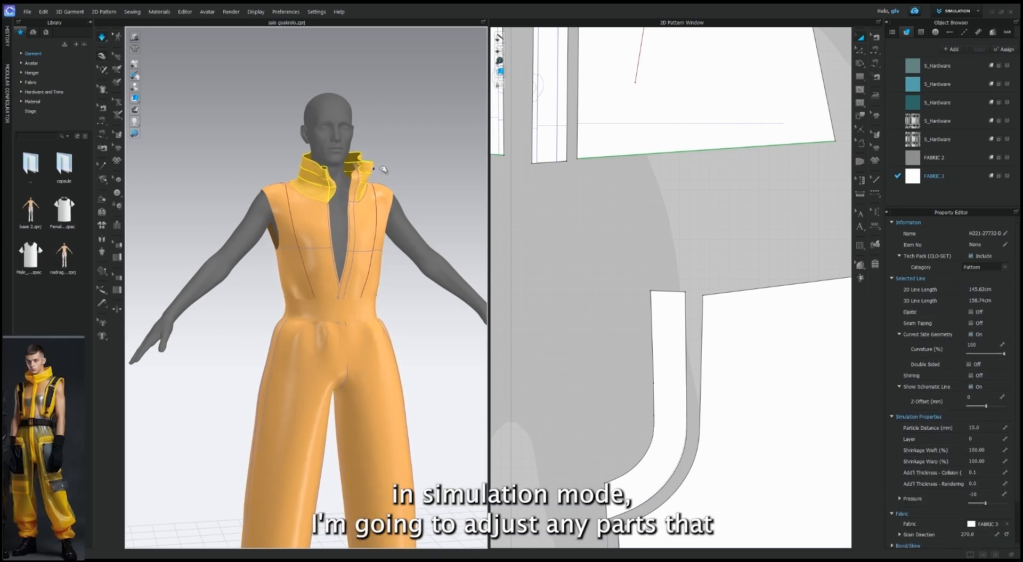
- Pull the belt downward on both sides of the avatar's waist to seat it evenly over the bodice and trousers
right_drag(419, 311, 389, 307)
click(365, 311)
drag(388, 361, 386, 359)
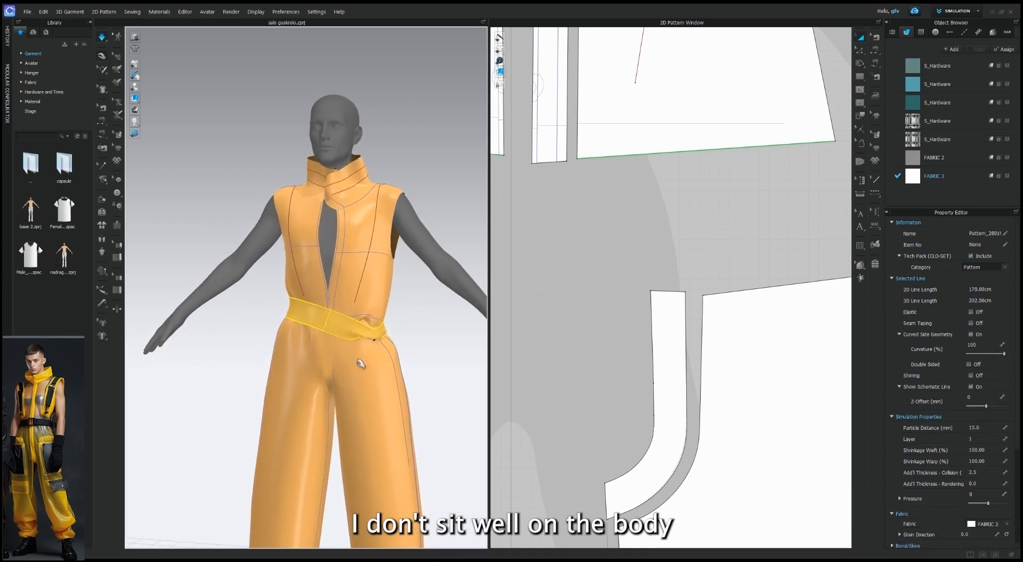
drag(308, 312, 273, 354)
drag(378, 323, 408, 380)
drag(290, 336, 258, 359)
right_drag(397, 368, 314, 361)
key(2)
drag(359, 341, 375, 362)
drag(253, 338, 236, 361)
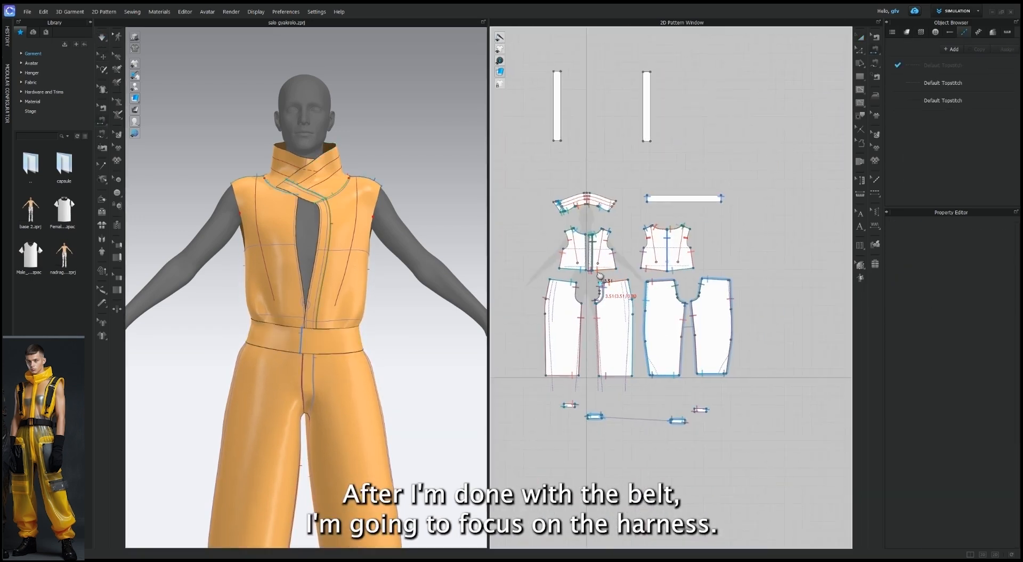
- Lengthen the belt pattern to an outline length of about 187.7 cm and simulate the garment
scroll(666, 184, up, 3)
click(697, 207)
drag(698, 196, 698, 198)
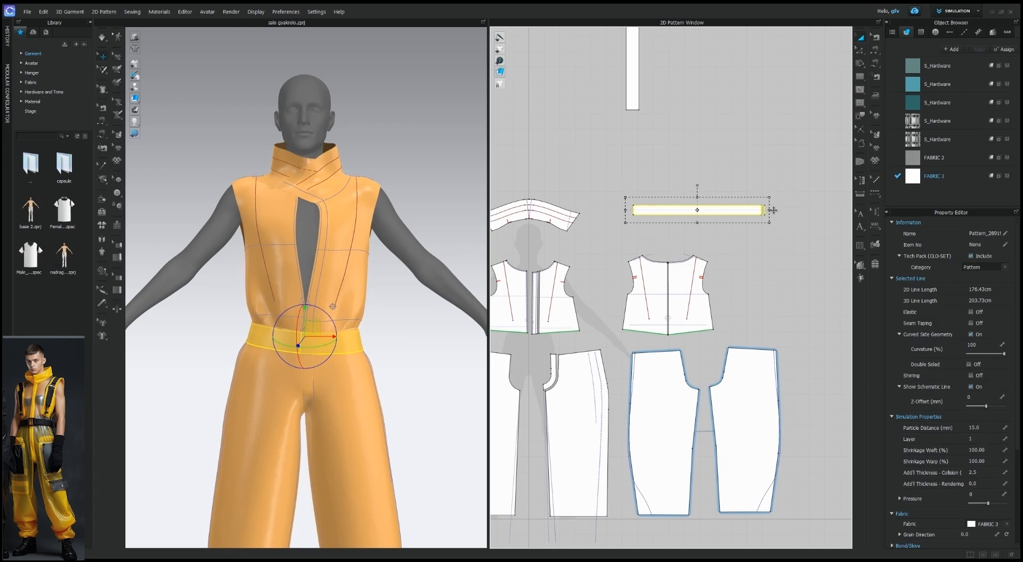
drag(772, 210, 778, 210)
key(space)
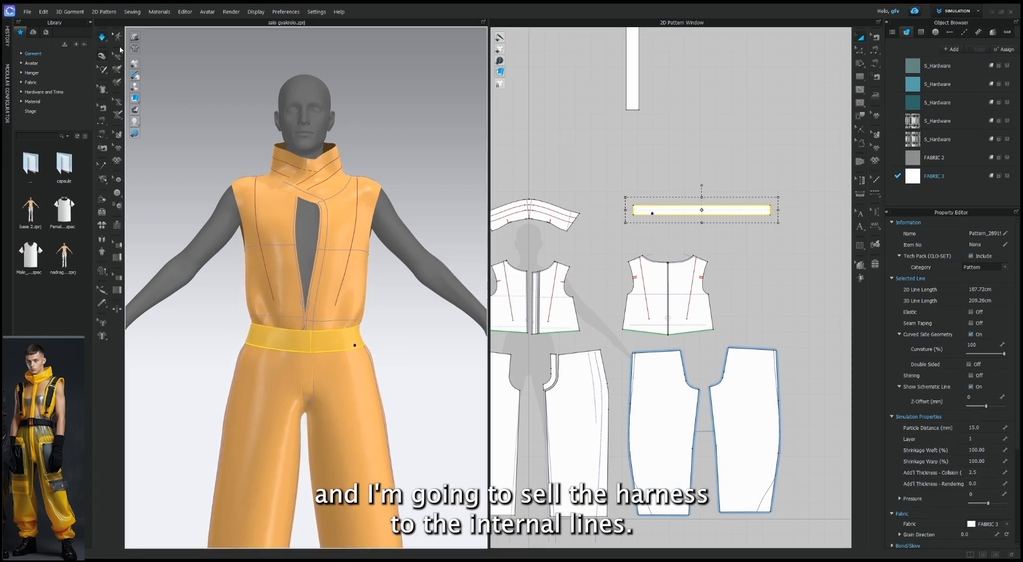
- Select the two harness strips and place them above the avatar's shoulders
scroll(618, 231, down, 3)
click(619, 230)
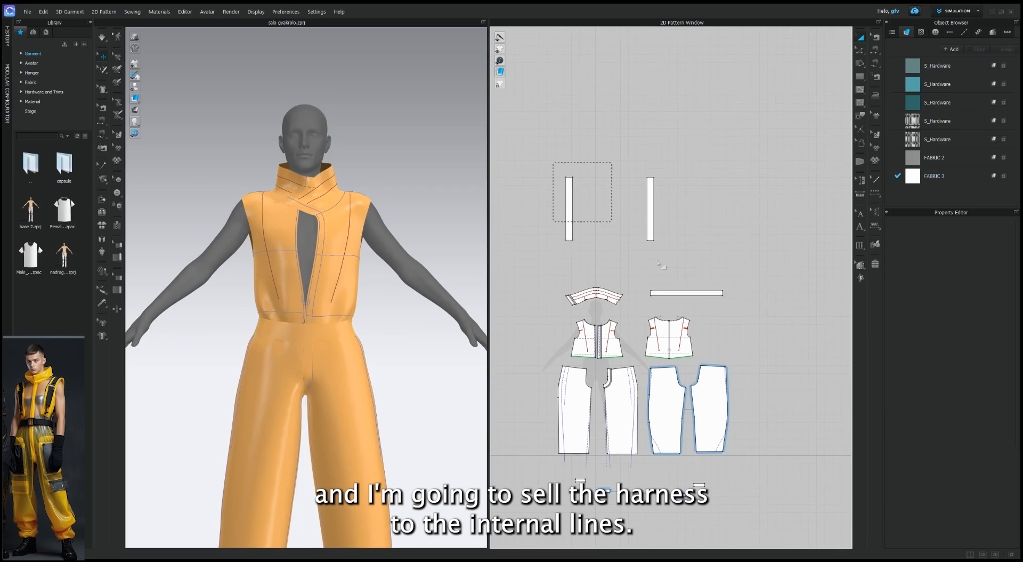
drag(675, 269, 674, 266)
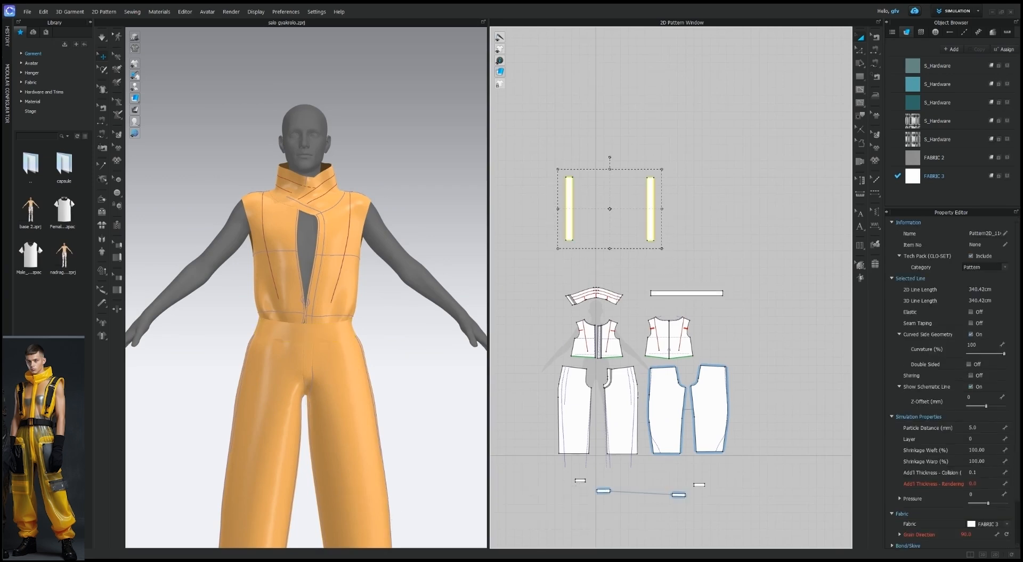
middle_drag(574, 266, 626, 365)
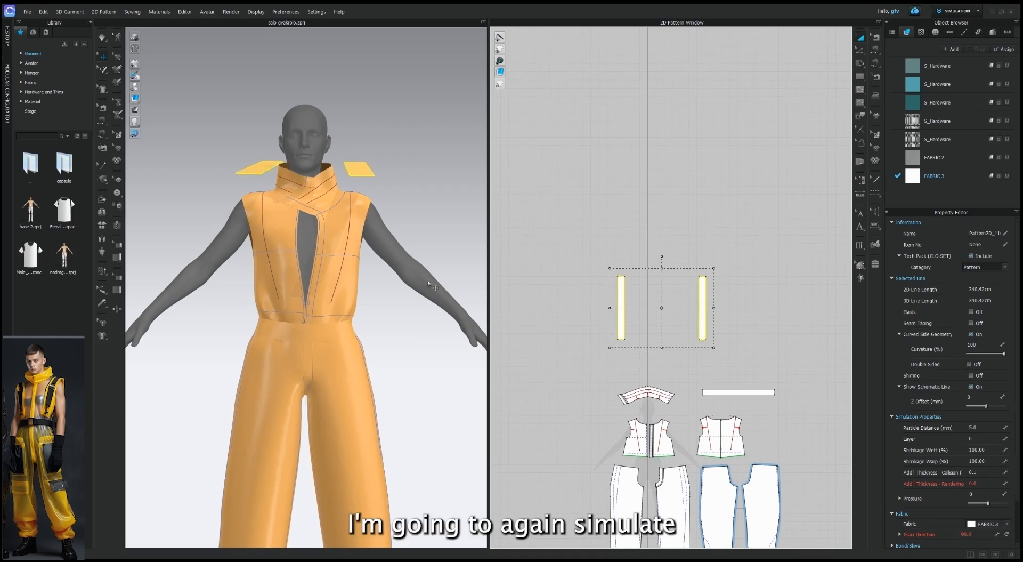
key(space)
- Free-sew the dart-like internal line on the wearer's left front bodice to the inner edge of the matching harness strip
click(878, 66)
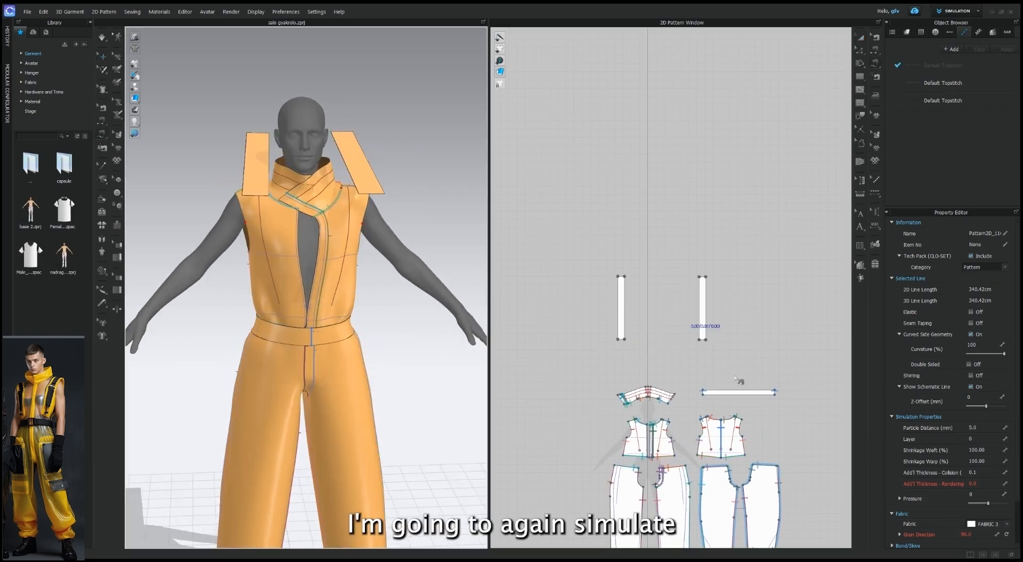
middle_drag(680, 442, 633, 307)
scroll(632, 310, up, 3)
scroll(607, 264, up, 6)
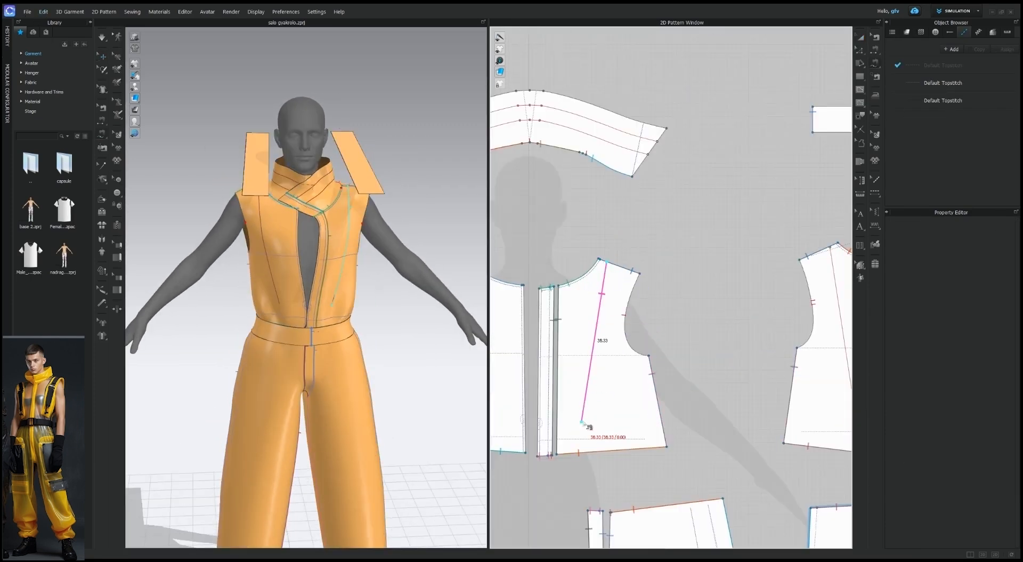
click(582, 422)
scroll(729, 298, down, 5)
middle_drag(740, 326, 736, 431)
click(756, 121)
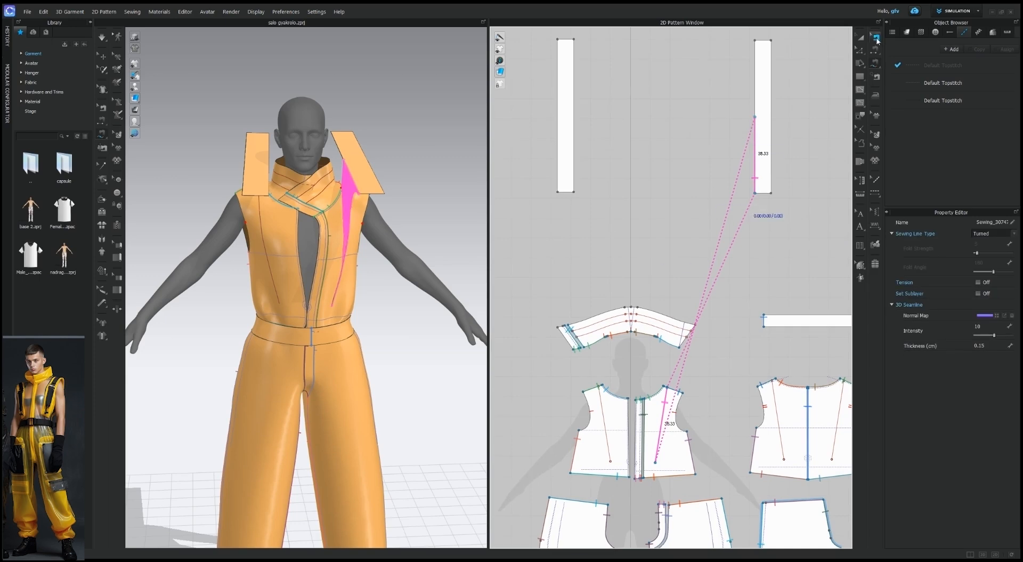
- Free-sew the internal line on the wearer's right front bodice to the inner edge of the other harness strip
scroll(602, 454, up, 5)
click(623, 472)
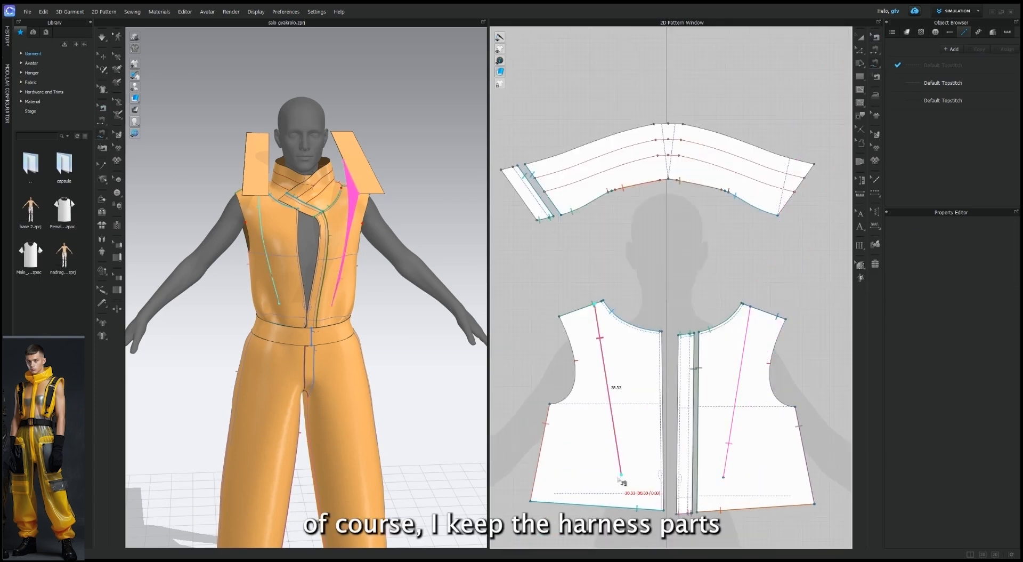
click(599, 305)
scroll(600, 305, down, 5)
middle_drag(608, 305, 677, 385)
scroll(697, 290, down, 2)
click(656, 154)
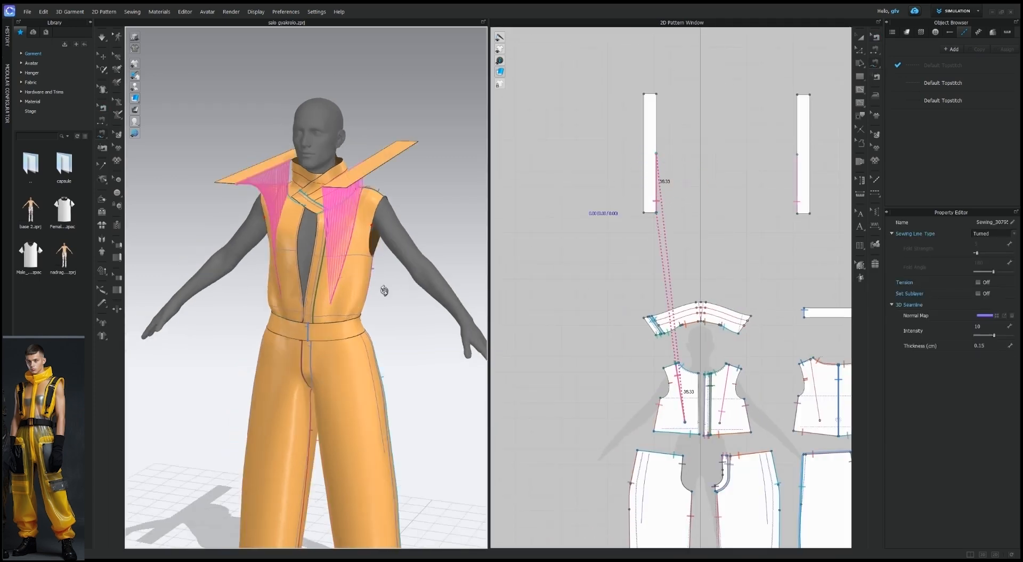
right_drag(392, 257, 349, 259)
- Free-sew the first internal line on the back bodice to the upper part of its harness strip's edge
middle_drag(815, 330, 592, 240)
scroll(597, 240, up, 3)
click(592, 400)
scroll(712, 386, down, 3)
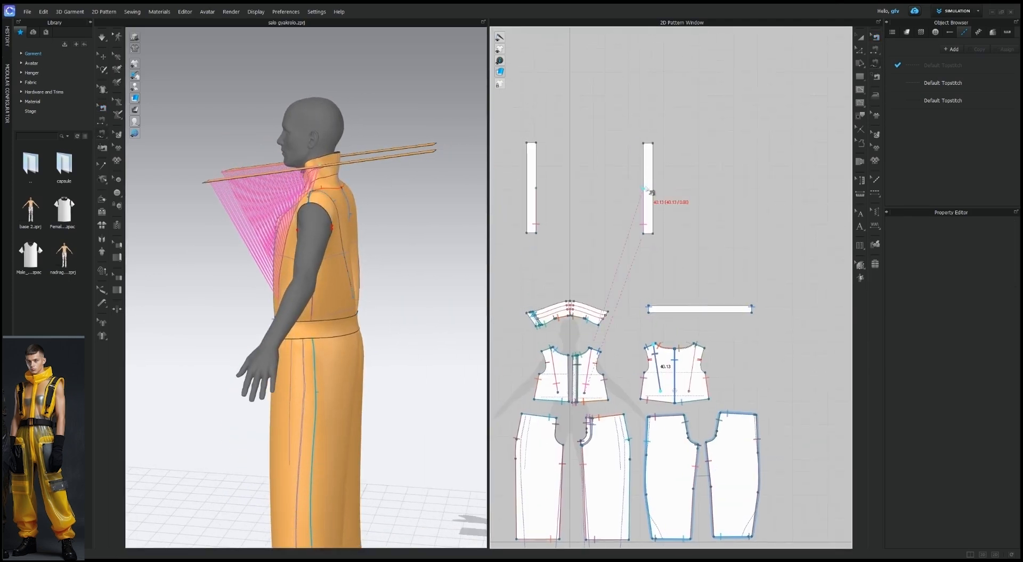
click(643, 146)
- Free-sew the second back bodice internal line to the upper part of the opposite harness strip's edge
middle_drag(634, 210, 820, 472)
scroll(733, 359, up, 3)
click(740, 357)
click(726, 463)
middle_drag(507, 246, 604, 297)
click(600, 214)
right_drag(384, 267, 235, 256)
- Set the layer of both harness strips to 1 and simulate the garment
scroll(699, 238, down, 4)
key(a)
drag(621, 206, 799, 344)
click(977, 438)
text(1)
right_drag(396, 316, 379, 277)
click(102, 38)
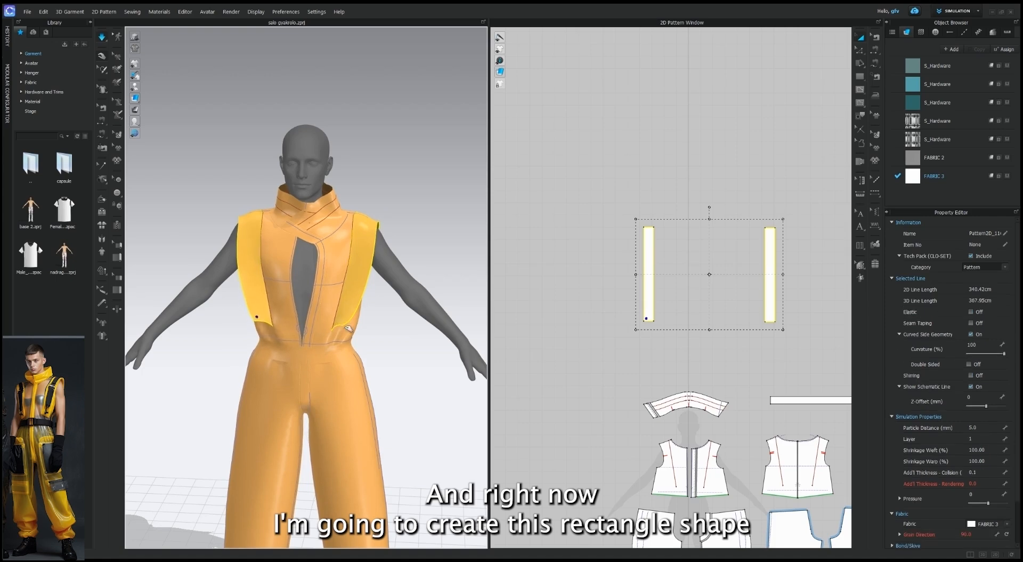
- Pull the harness strap on the wearer's left side into place over the bodice
right_drag(362, 331, 397, 341)
click(405, 309)
drag(397, 340, 388, 369)
right_drag(415, 374, 475, 325)
middle_drag(474, 325, 411, 286)
- Offset the harness strips' outlines inward by 2.50 cm as internal lines
click(771, 277)
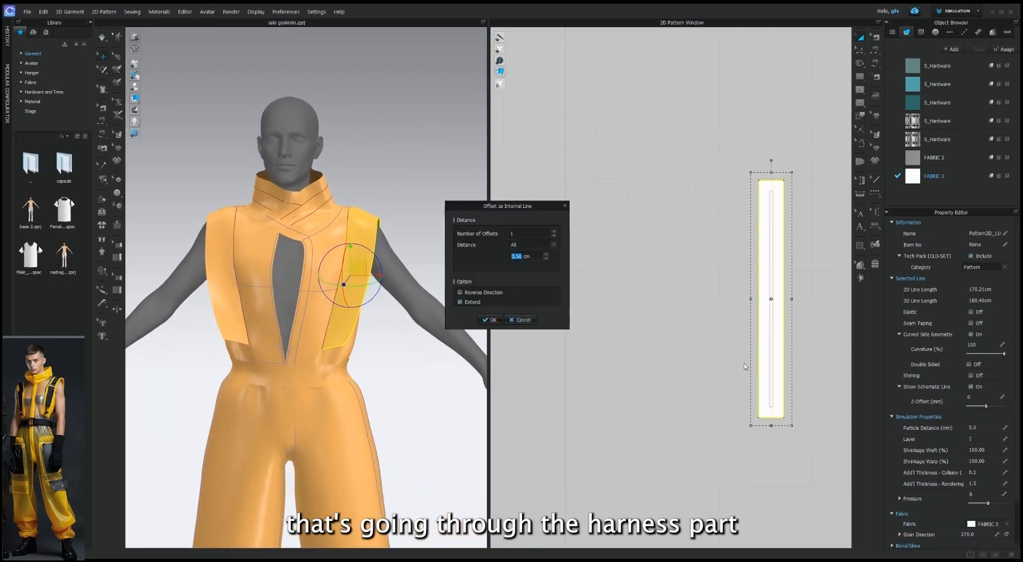
click(547, 258)
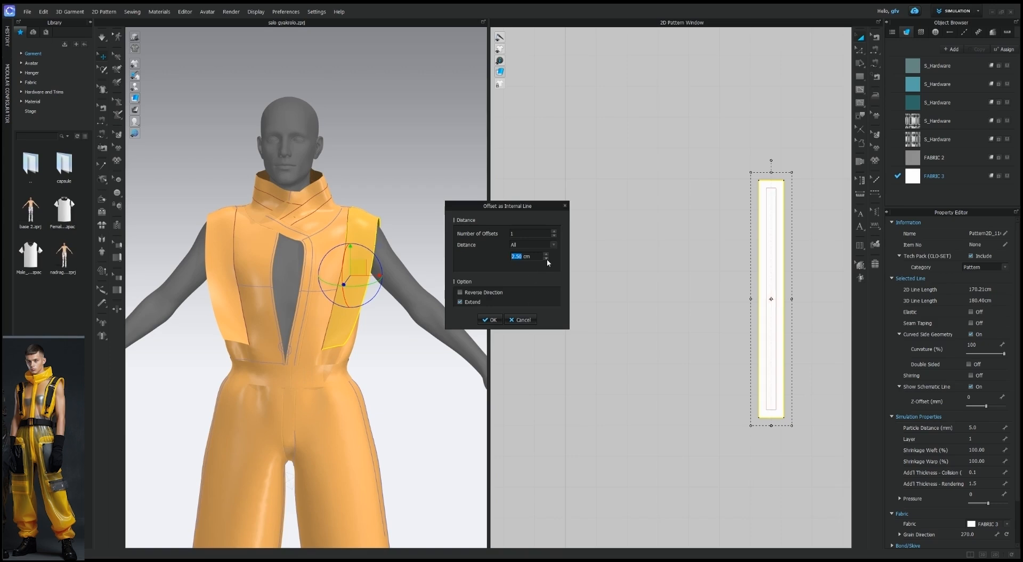
click(493, 319)
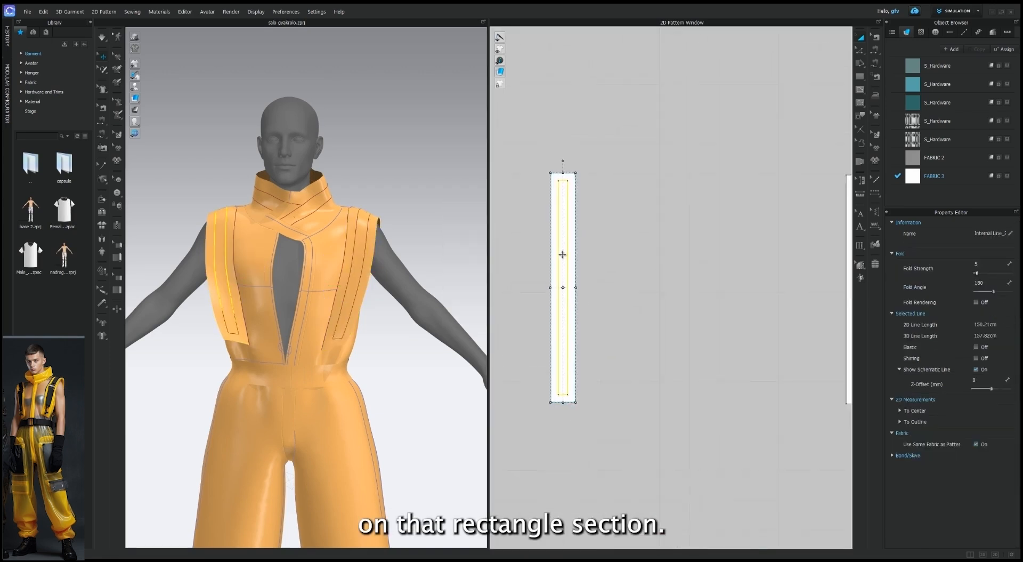
- Separate the inner rectangles of both harness strips into their own narrow patterns beside the strips
click(713, 276)
key(ctrl+a)
click(741, 267)
click(714, 268)
shift+click(555, 285)
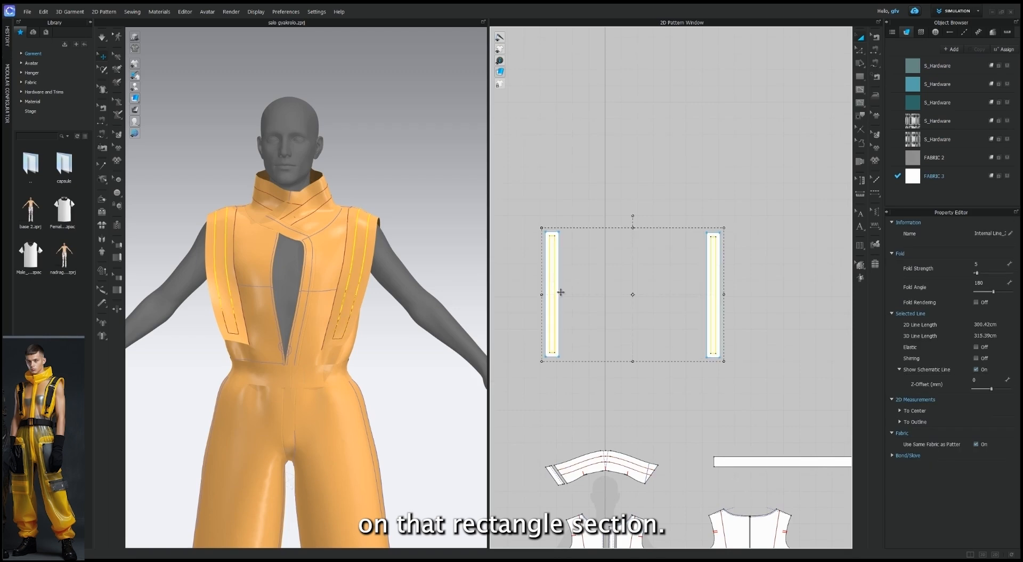
drag(636, 283, 584, 283)
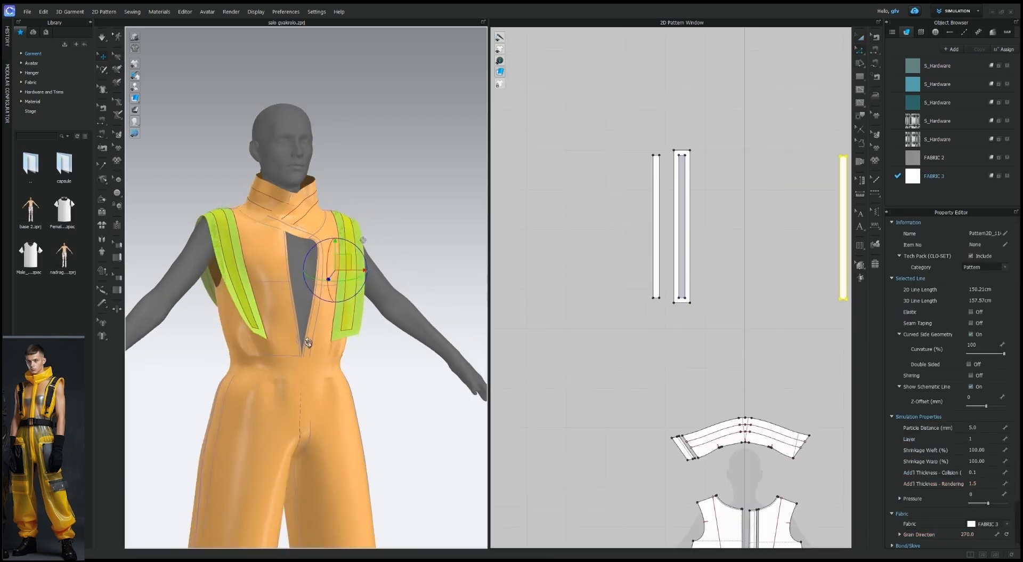
scroll(308, 343, down, 3)
middle_drag(304, 377, 319, 261)
mouse_move(398, 382)
right_down()
mouse_move(389, 363)
mouse_move(392, 371)
right_up()
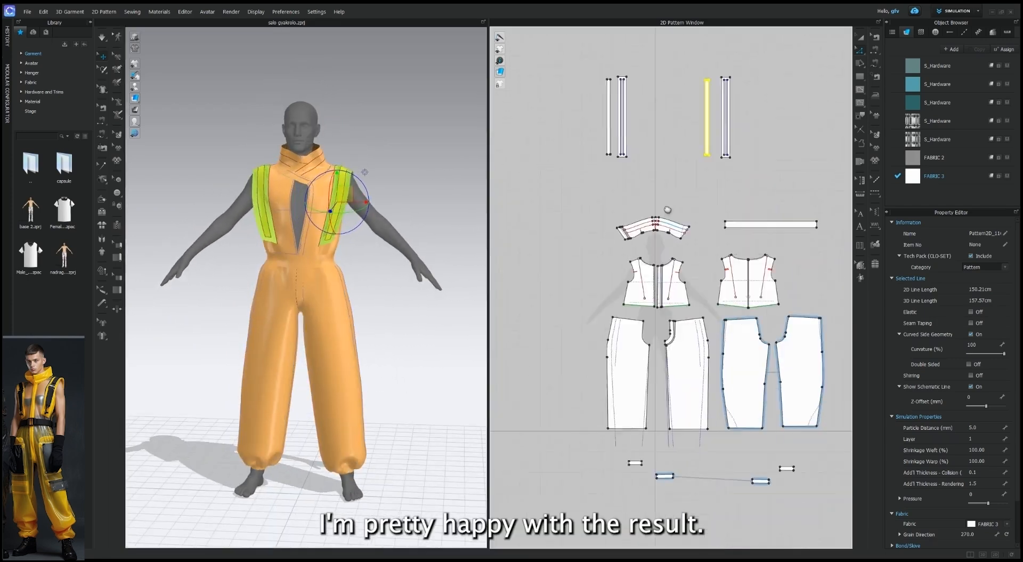
scroll(671, 287, up, 3)
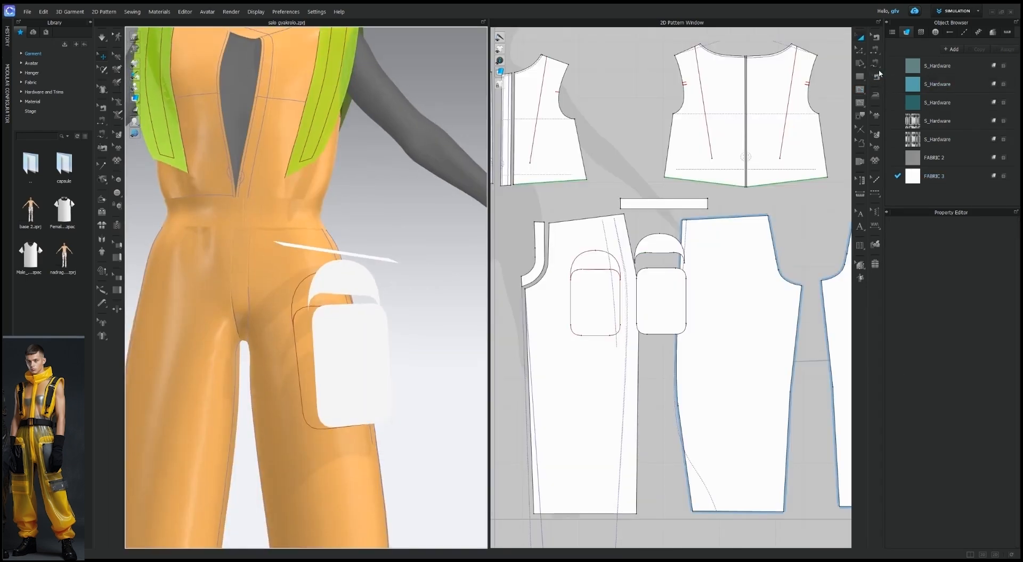
- Sew the outline of the rounded pocket panel to the matching internal shape on the front trouser leg
click(876, 76)
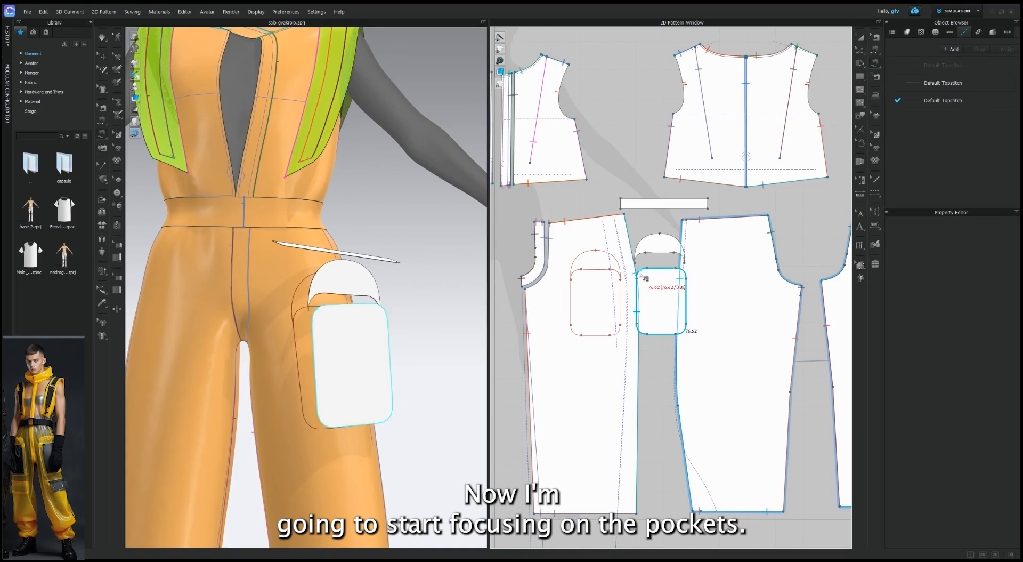
click(581, 277)
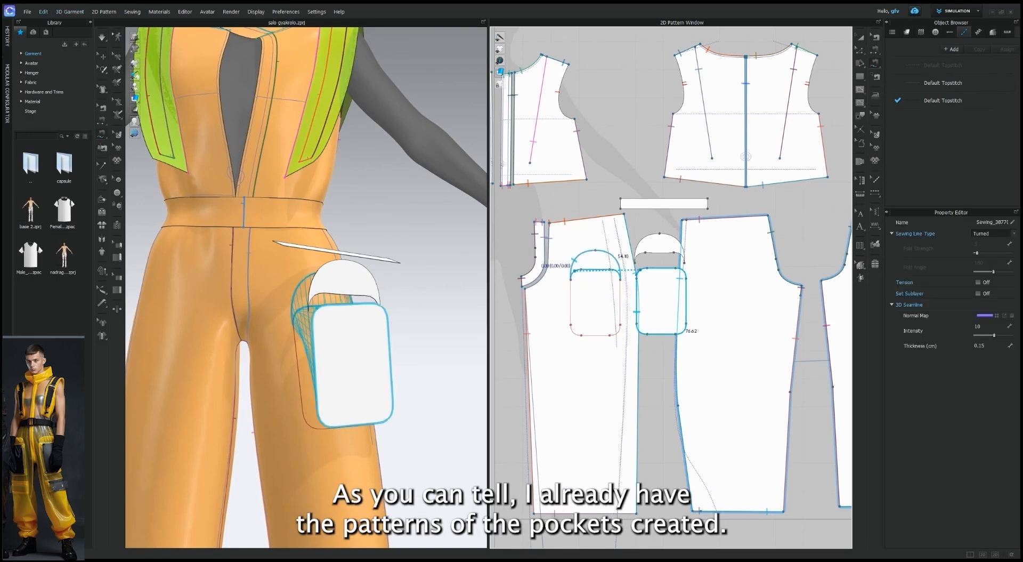
key(ctrl+z)
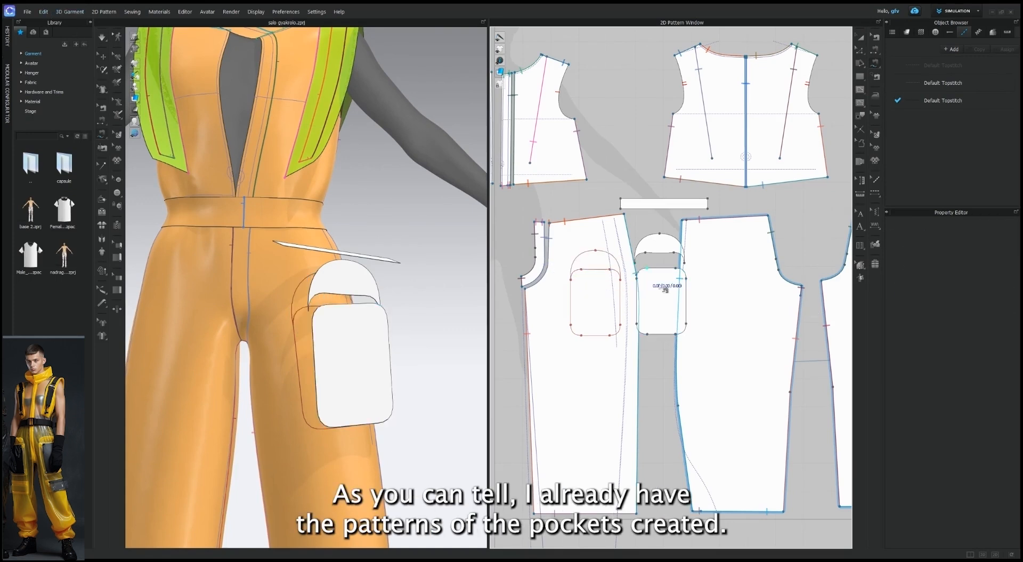
click(662, 335)
click(597, 336)
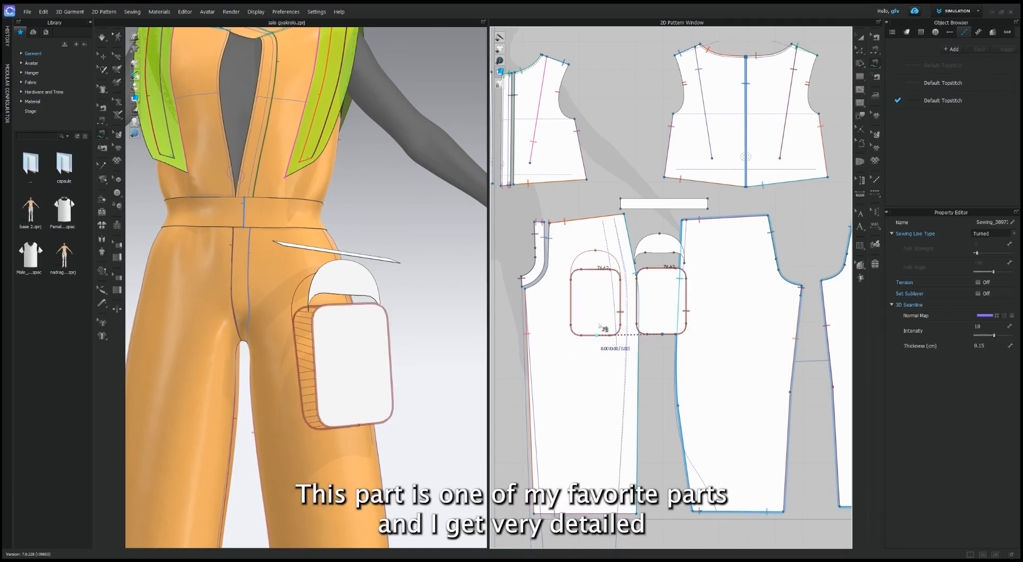
click(610, 256)
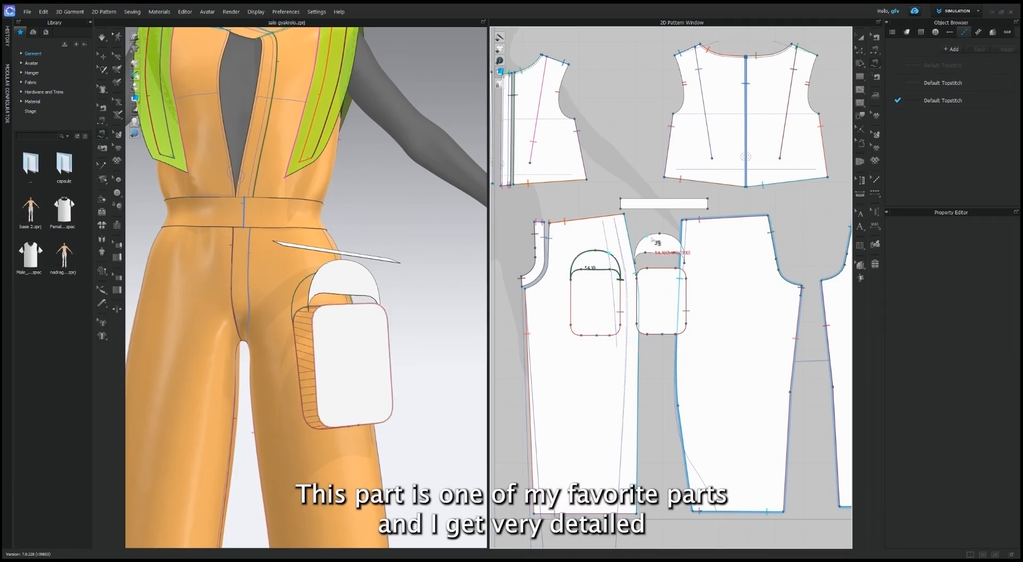
click(676, 244)
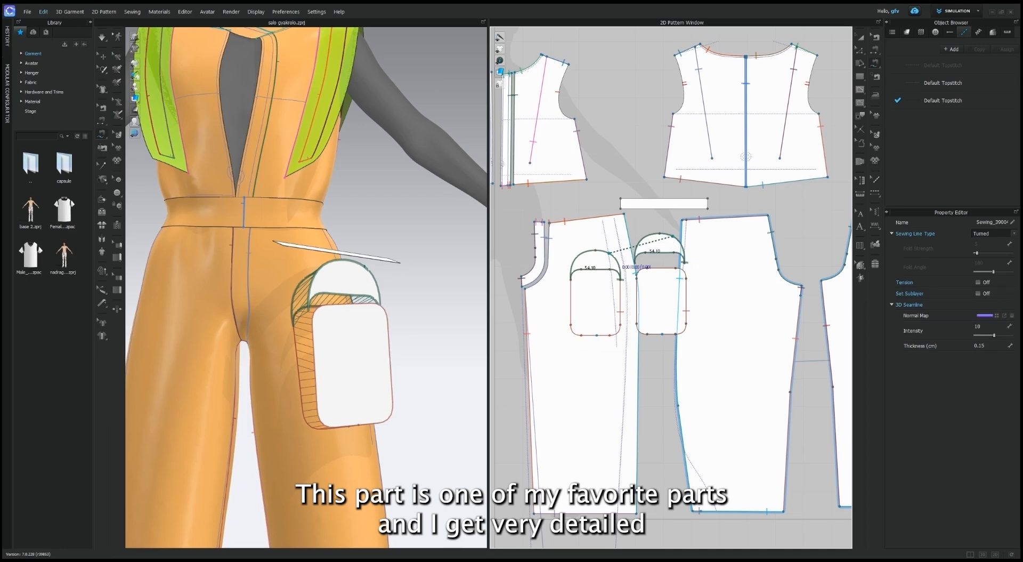
key(ctrl+z)
- Sew the narrow gusset strip between the pocket flap's outer curve and the matching arc on the trouser leg
click(689, 266)
click(708, 201)
right_drag(341, 288, 368, 285)
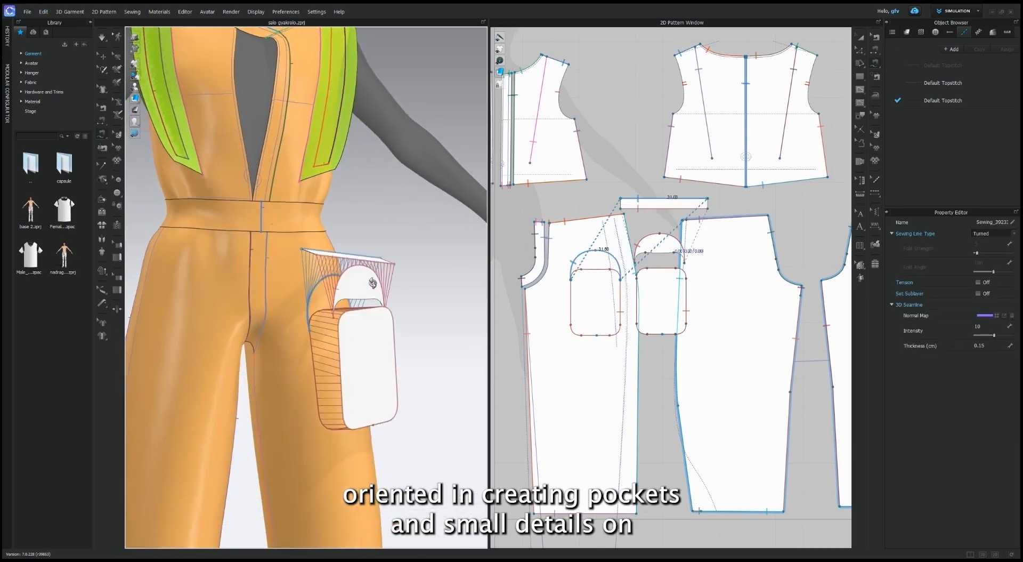
- Free-sew the pocket flap's lower curve to the top edge of the pocket panel
scroll(320, 224, up, 2)
scroll(644, 260, up, 5)
click(623, 266)
click(627, 302)
click(739, 301)
right_drag(393, 345, 406, 343)
- Free-sew the pocket flap's lower curve to the top line of the pocket shape on the trouser leg
click(622, 266)
click(736, 265)
middle_drag(602, 299, 651, 296)
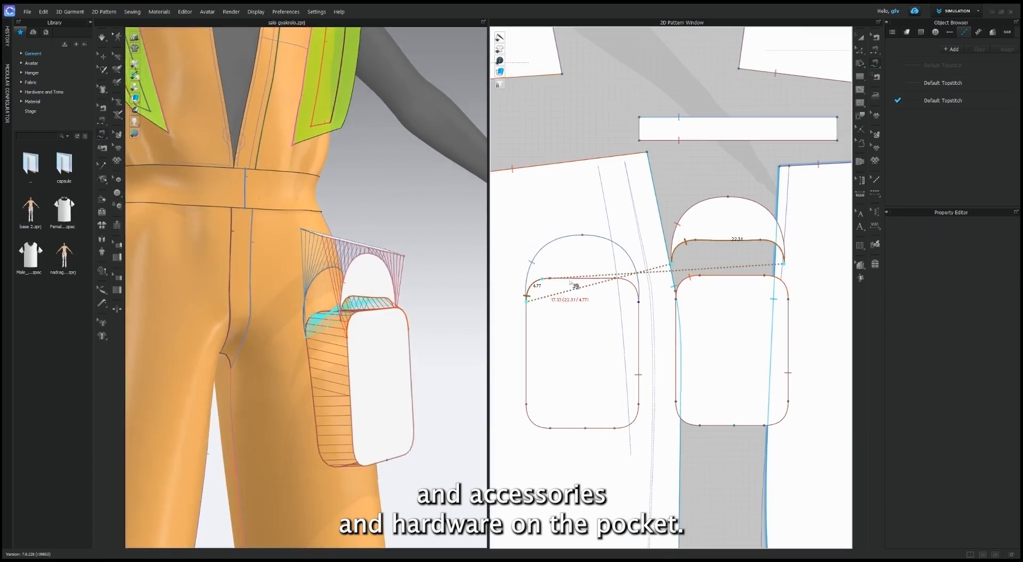
click(527, 301)
click(638, 301)
- Separate the inner rectangle of the pocket panel from its border and arrange the two pieces apart
scroll(426, 341, down, 2)
right_drag(432, 341, 410, 379)
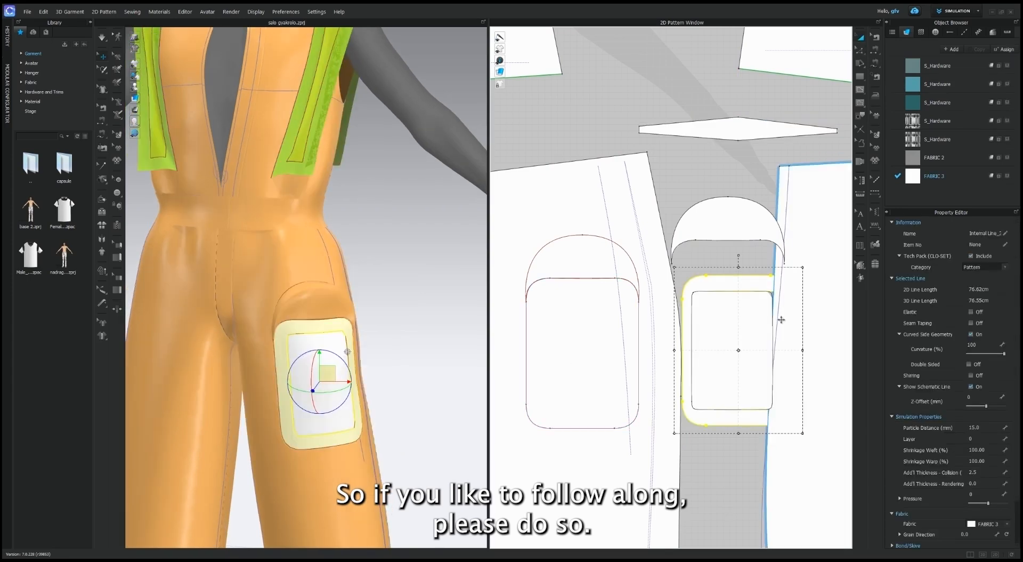
click(349, 351)
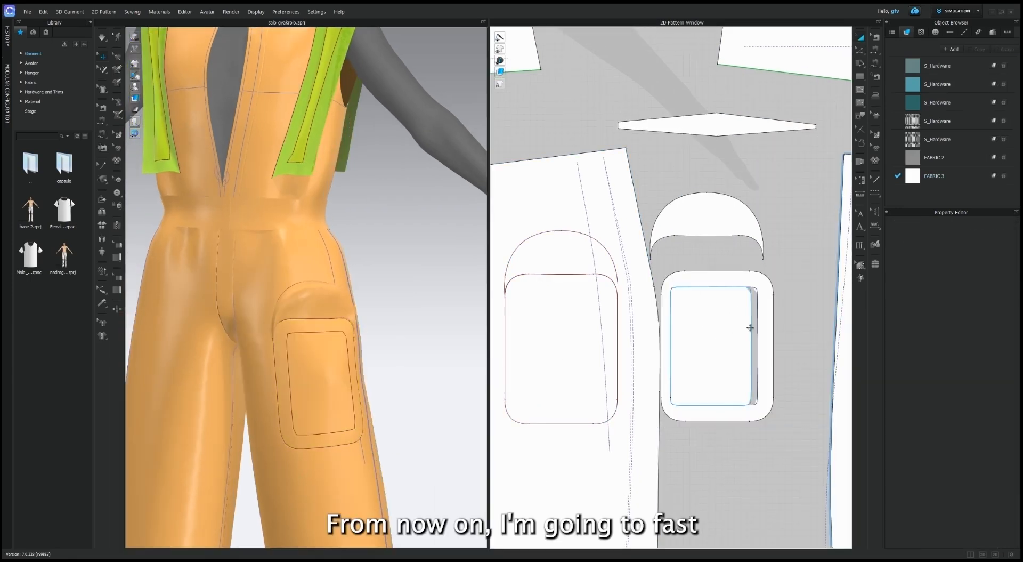
click(794, 311)
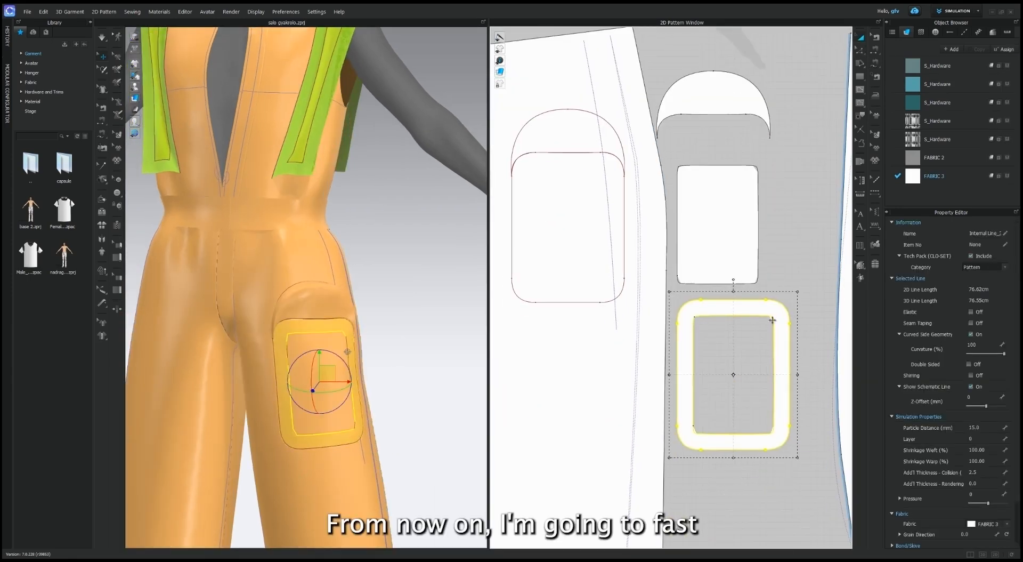
- Draw diagonal internal lines across the two upper corners of the pocket frame, joining its inner and outer edges
scroll(793, 311, up, 2)
click(860, 89)
scroll(697, 297, up, 7)
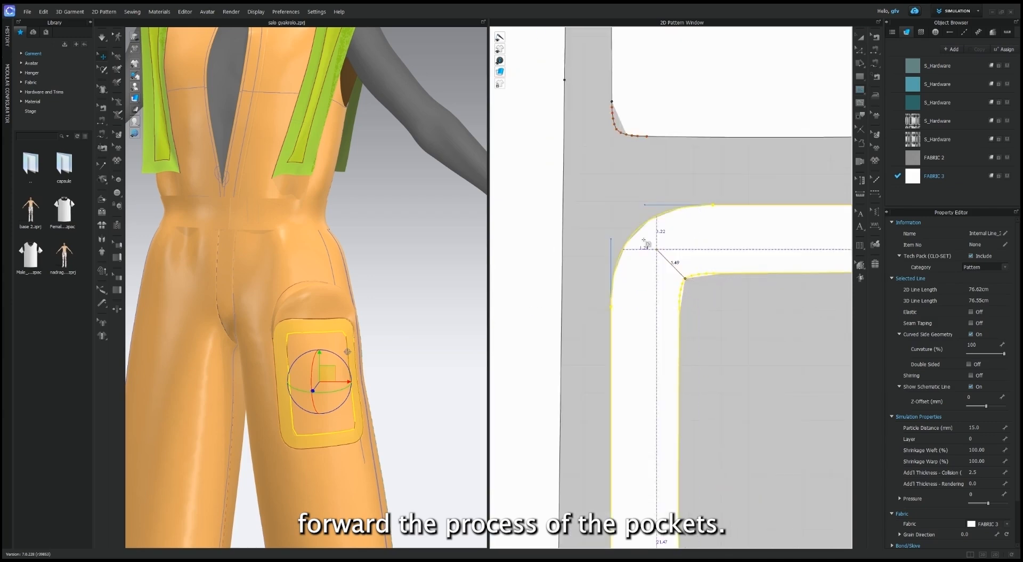
double_click(637, 230)
scroll(637, 240, down, 3)
scroll(743, 278, up, 5)
click(731, 273)
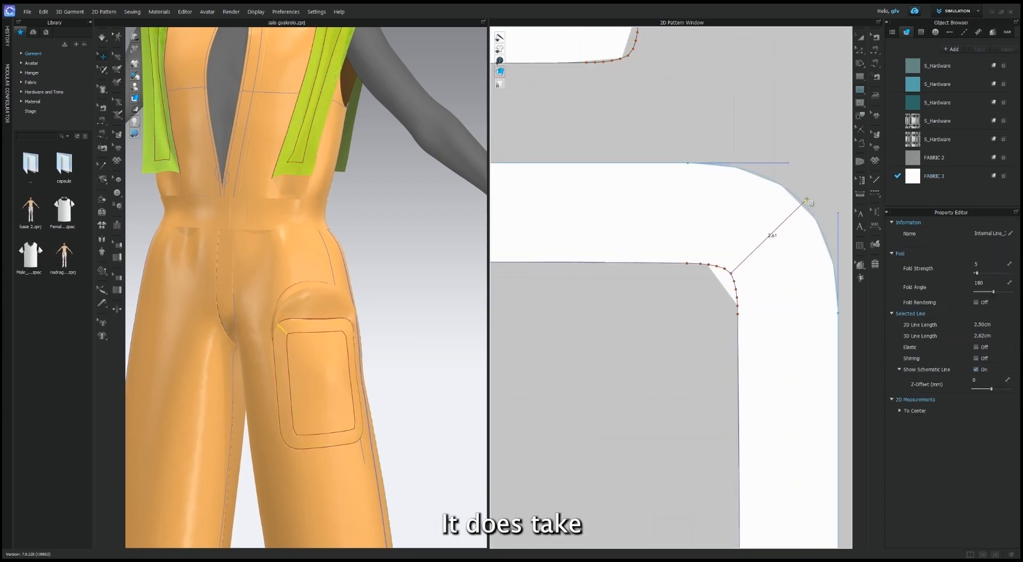
double_click(801, 202)
- Draw diagonal internal lines across the two lower corners of the pocket frame
scroll(817, 313, down, 5)
scroll(810, 461, up, 7)
click(651, 290)
double_click(732, 392)
scroll(632, 380, down, 5)
scroll(632, 380, down, 3)
scroll(525, 383, up, 7)
double_click(596, 363)
scroll(653, 413, down, 7)
- Set the pressure of the pocket's inner panel and frame to 10 and simulate the garment
key(a)
click(714, 198)
shift+click(741, 243)
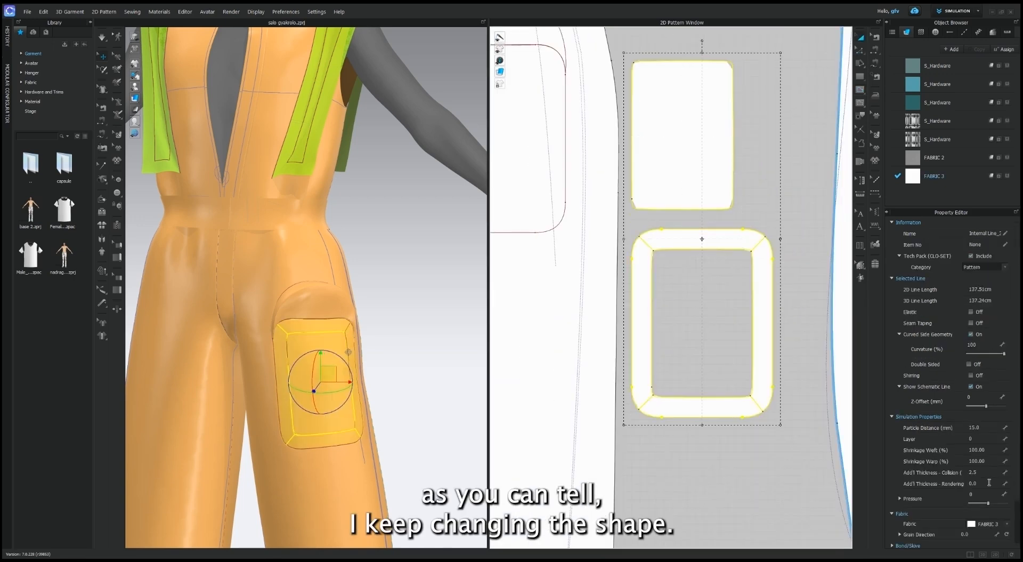
click(977, 495)
text(10)
key(Return)
scroll(365, 315, down, 2)
right_drag(366, 315, 341, 313)
click(102, 37)
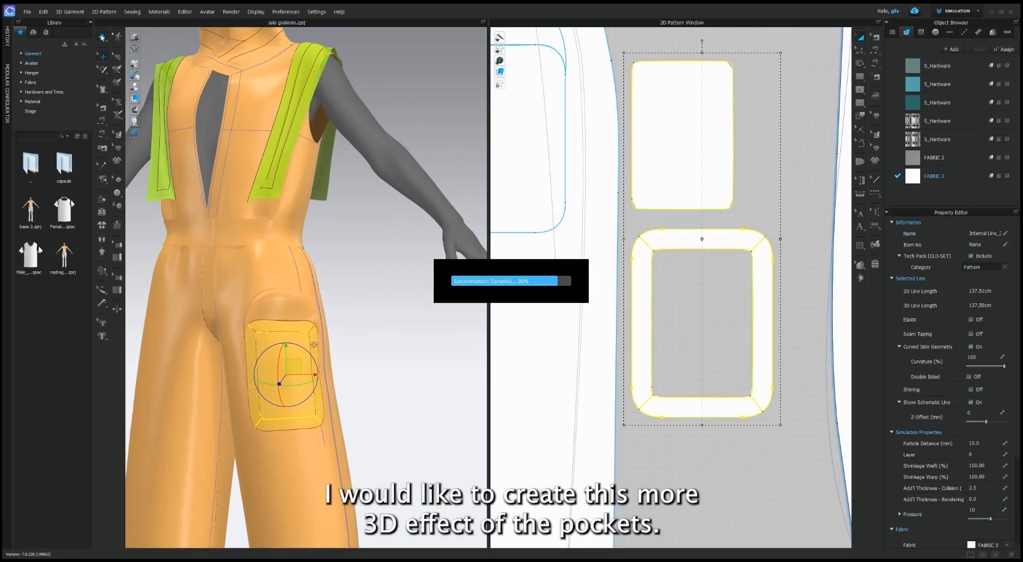
click(102, 40)
- Cut the pocket frame along its four diagonal corner lines into four separate pieces
scroll(655, 298, up, 3)
click(648, 219)
click(640, 237)
key(z)
click(646, 210)
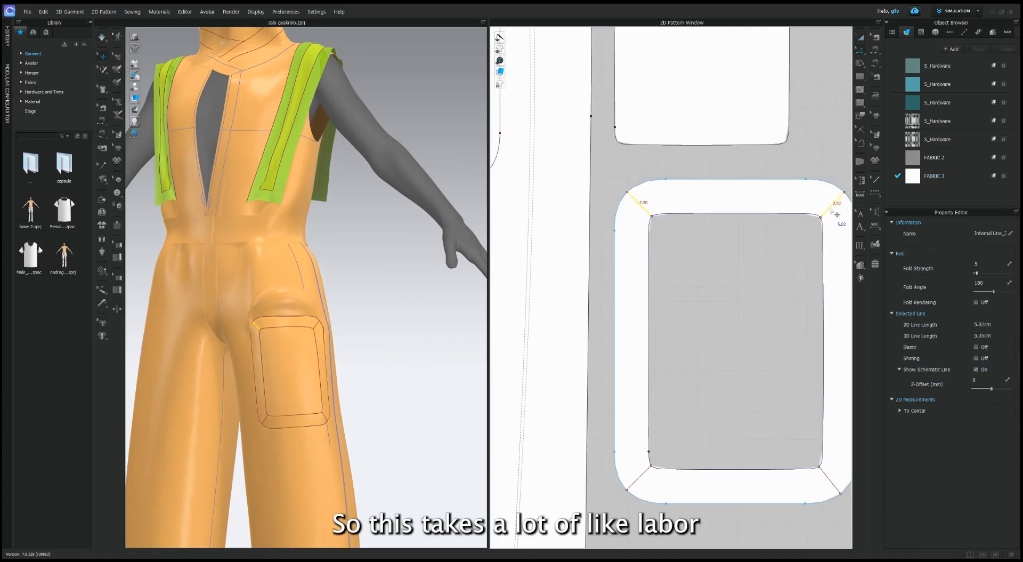
shift+click(831, 210)
middle_drag(828, 213, 757, 123)
shift+click(572, 386)
click(785, 442)
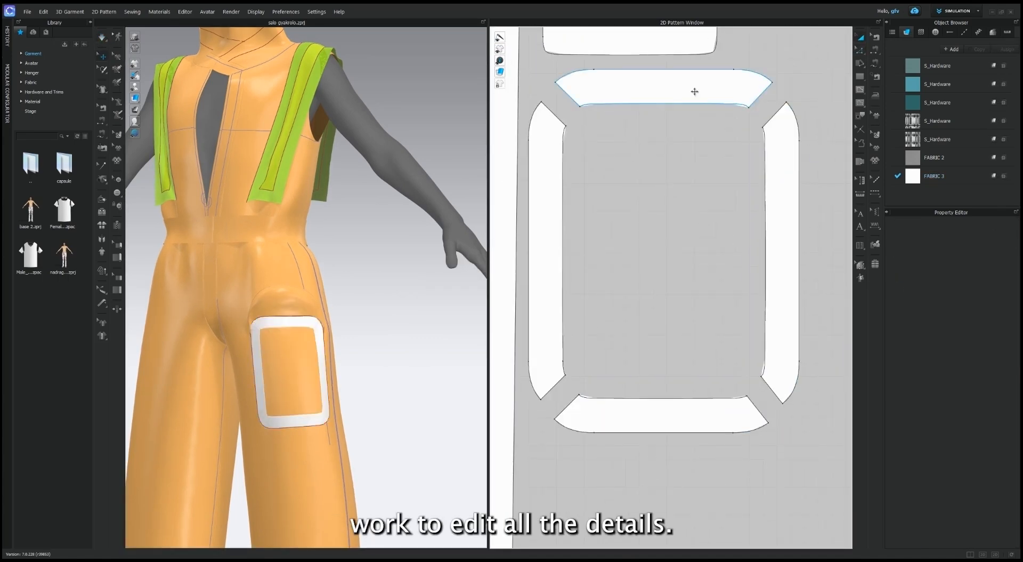
- Widen the top piece of the pocket frame by moving its inner edge inward
click(694, 91)
shift+click(547, 176)
shift+click(775, 171)
click(693, 186)
click(664, 92)
drag(664, 115, 663, 128)
- Widen the side and bottom pieces of the pocket frame by moving their inner edges inward
click(575, 252)
click(779, 254)
drag(753, 253, 736, 253)
click(675, 416)
drag(661, 387, 662, 372)
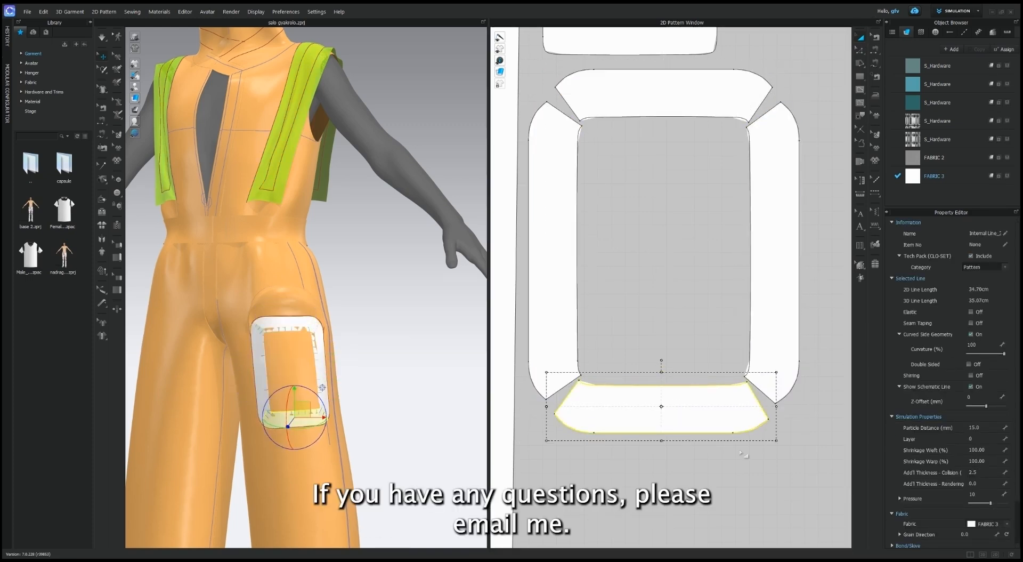
- Strengthen the four pieces of the pocket frame and simulate the garment
click(765, 395)
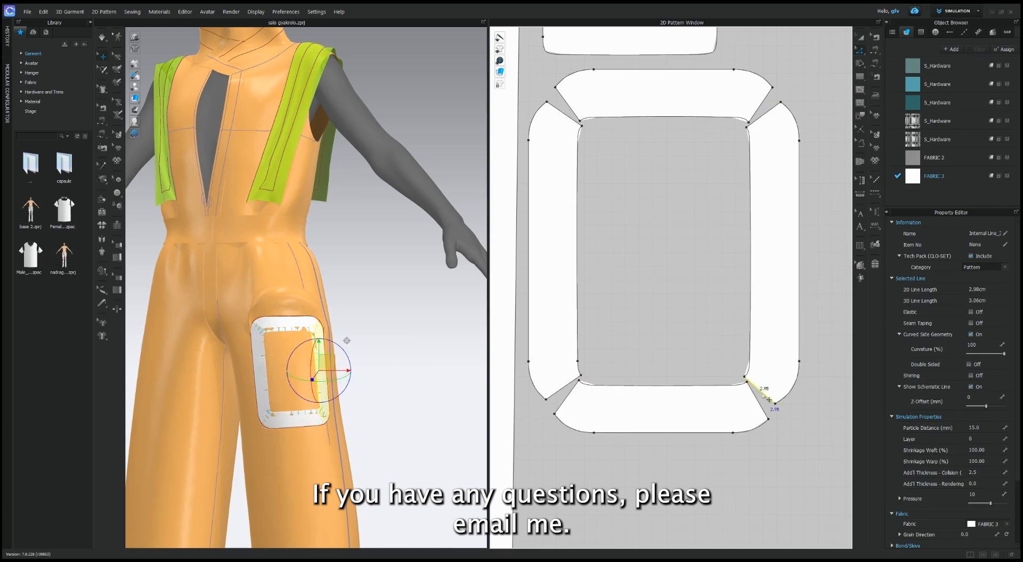
click(566, 385)
click(745, 252)
scroll(373, 320, up, 2)
shift+click(656, 95)
shift+click(554, 240)
shift+click(711, 409)
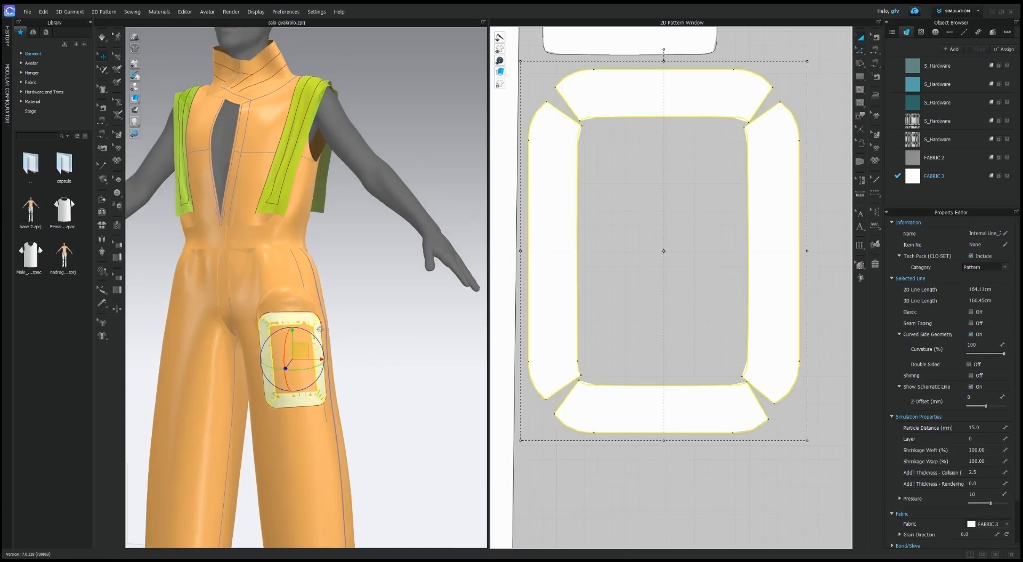
key(ctrl+h)
right_drag(448, 331, 488, 347)
click(105, 37)
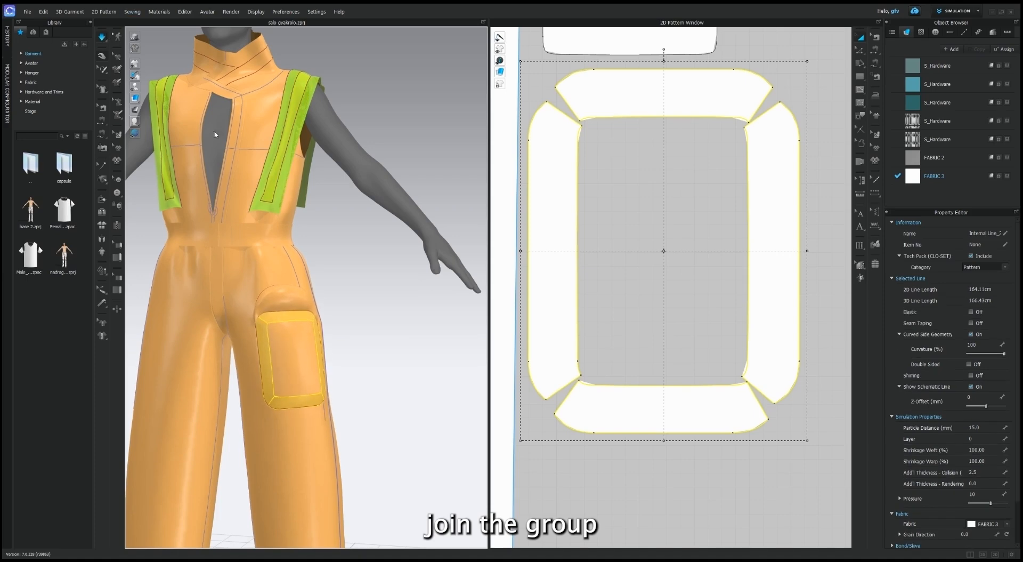
scroll(373, 296, down, 2)
right_drag(376, 296, 350, 300)
click(103, 41)
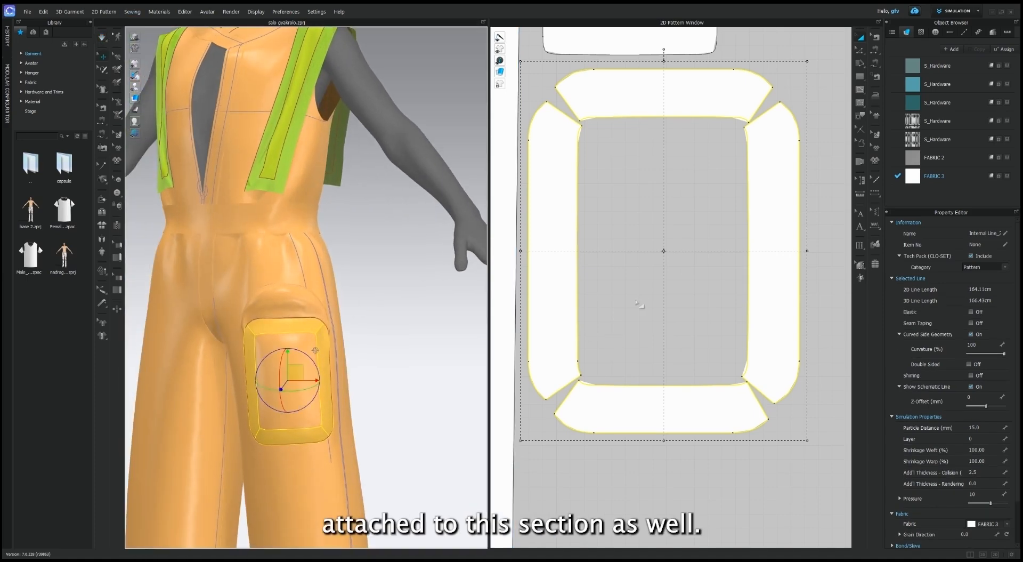
- Draw a tall, narrow internal rectangle about 35 cm in perimeter along one long side of the pocket's inner panel
scroll(666, 213, down, 3)
middle_drag(666, 214, 705, 415)
click(677, 249)
scroll(687, 240, up, 3)
middle_drag(693, 234, 719, 245)
key(f)
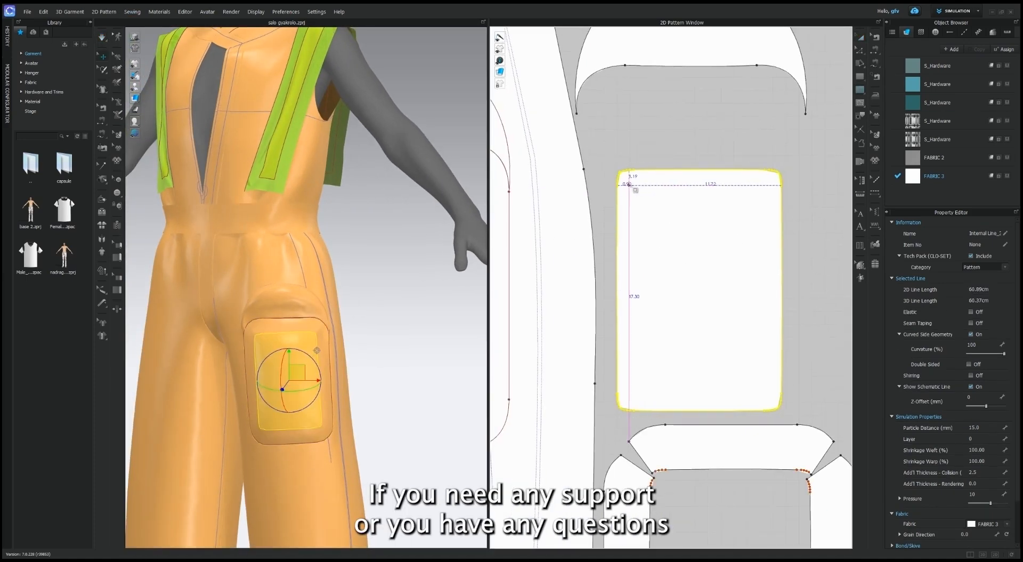
drag(645, 398, 645, 398)
scroll(671, 277, up, 4)
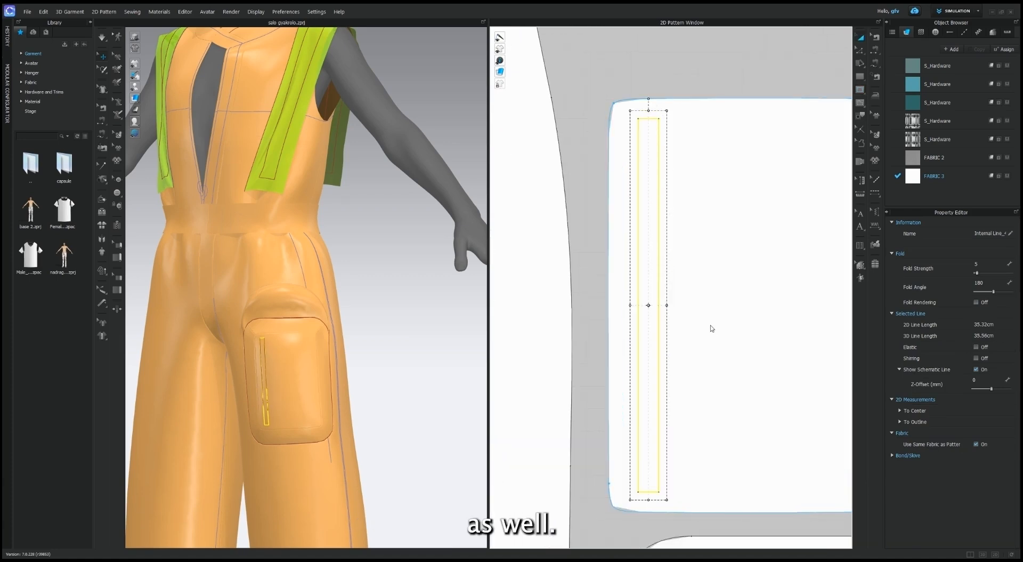
scroll(767, 248, down, 4)
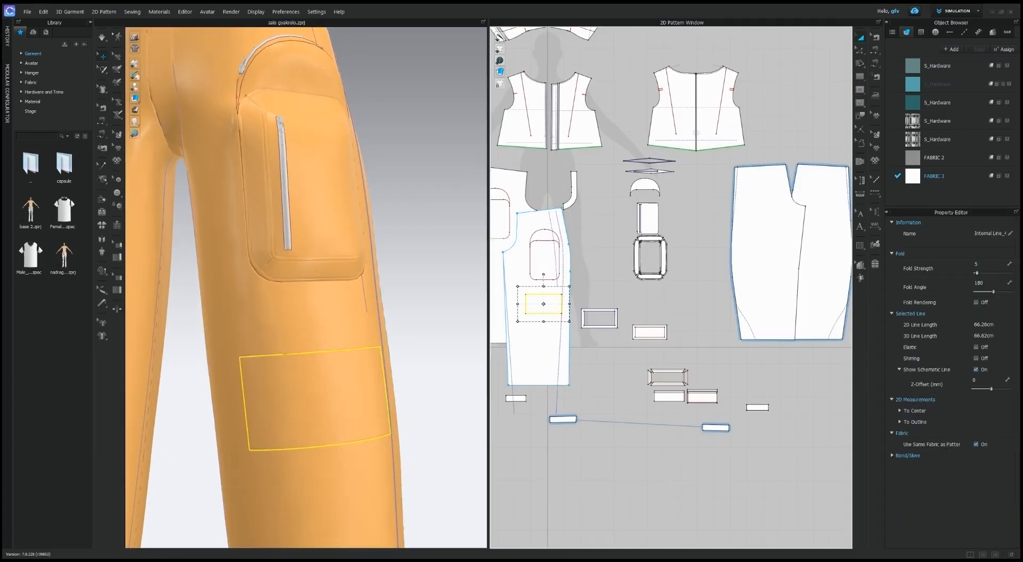
- Place the rectangular base frame and inner panel in front of the rectangle drawn on the lower trouser leg
click(411, 404)
scroll(557, 315, up, 3)
middle_drag(557, 315, 612, 312)
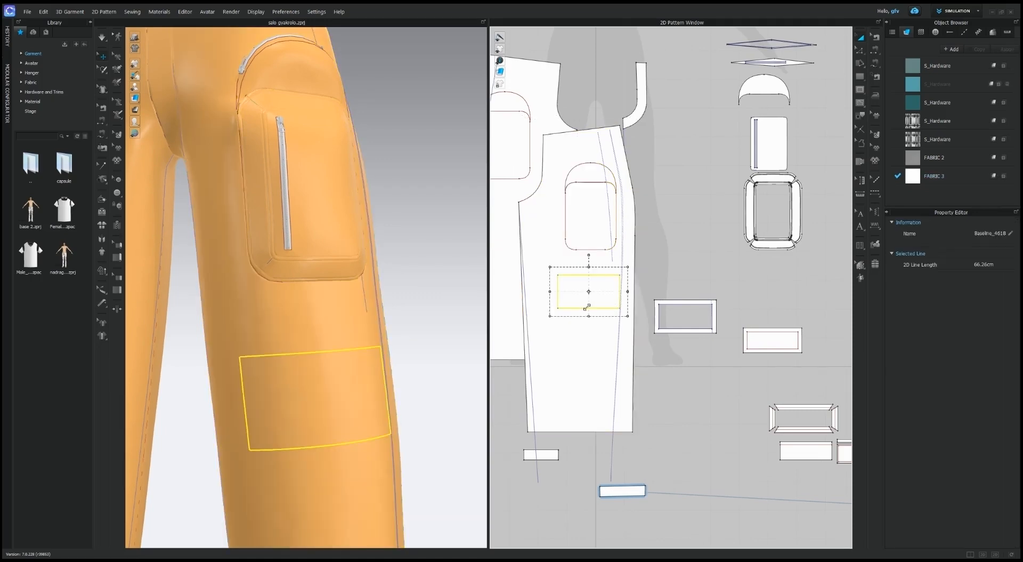
click(645, 361)
click(688, 330)
shift+click(780, 342)
ctrl+click(331, 385)
right_drag(332, 386, 347, 413)
- Sew the base frame's outer edges to the rectangle on the trouser leg and simulate the garment
click(875, 52)
click(603, 275)
click(654, 309)
click(558, 287)
right_drag(341, 341, 368, 333)
click(102, 38)
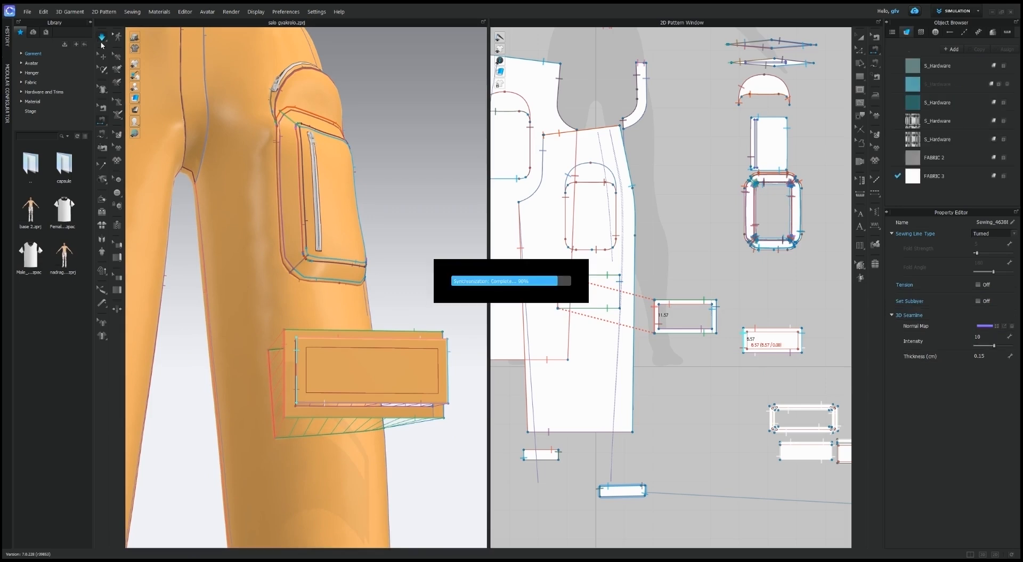
click(102, 38)
click(876, 50)
click(861, 37)
- Select the lower pocket's frame strips, panel and flap, and simulate them on the leg
middle_drag(847, 338, 793, 308)
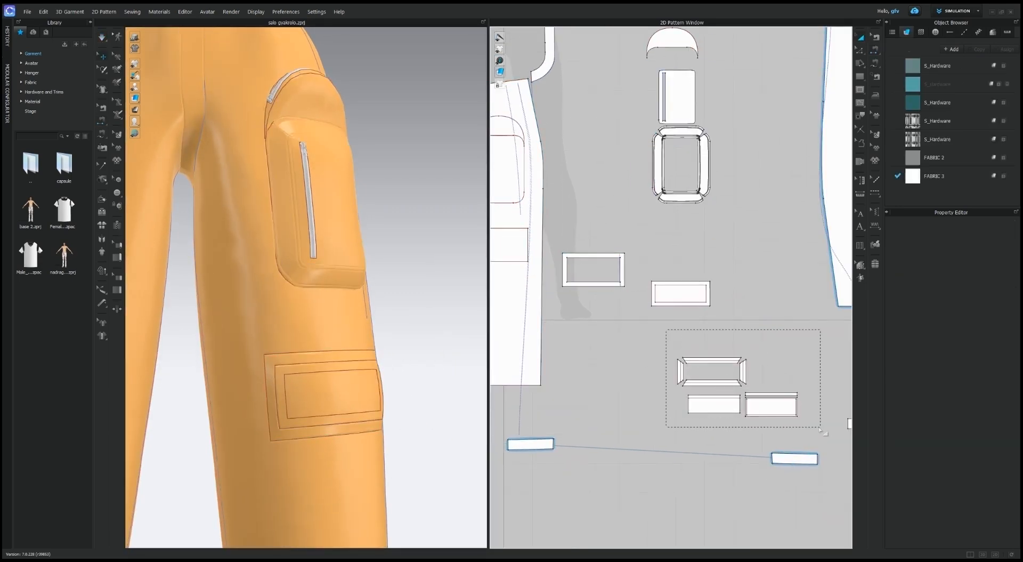
drag(823, 430, 824, 431)
click(102, 38)
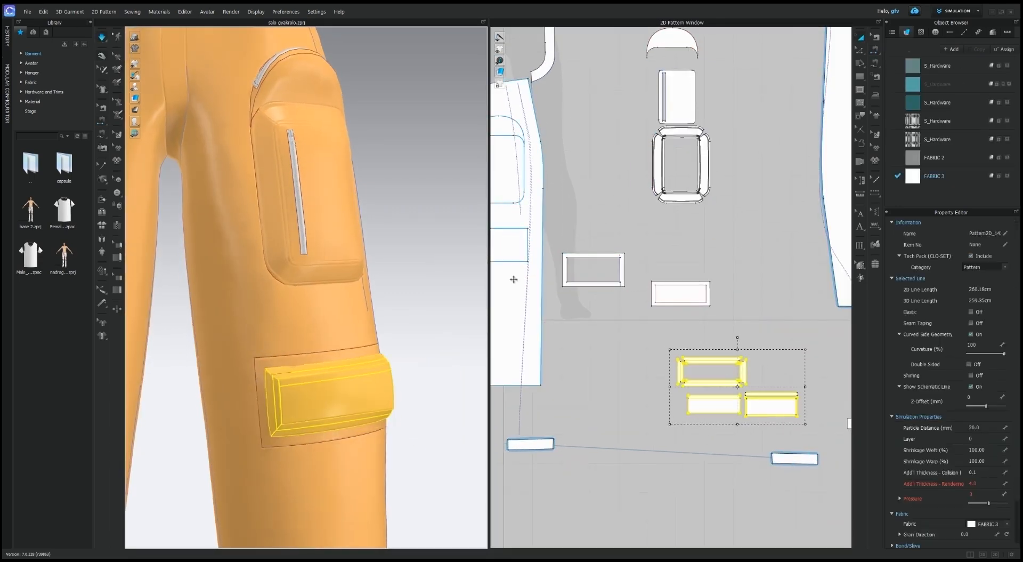
click(101, 38)
- Reset the lower pocket flap's 3D arrangement, move it in front of the pocket and simulate it into place
middle_drag(773, 421, 683, 367)
click(683, 353)
right_drag(466, 401, 442, 373)
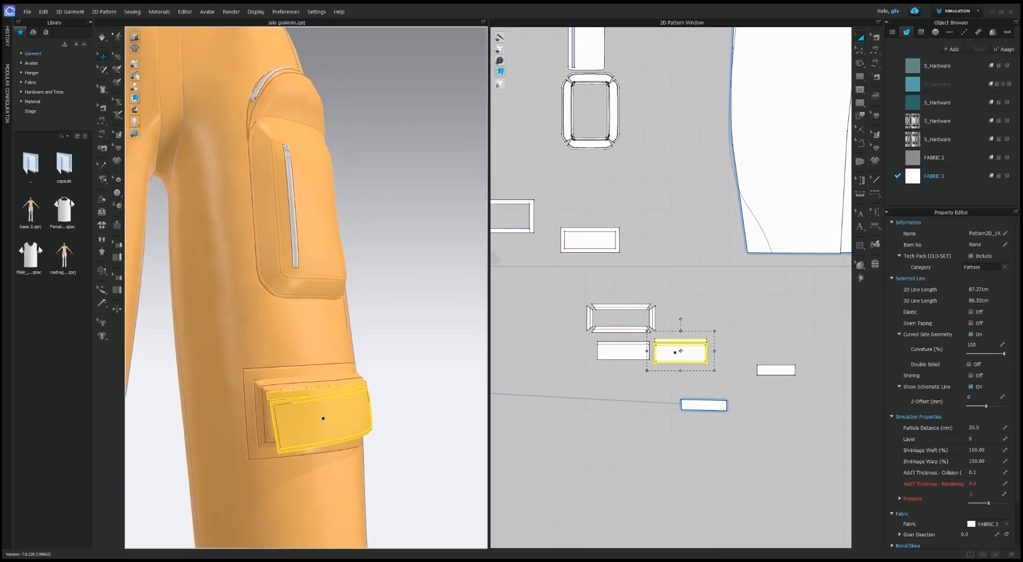
key(ctrl+f)
scroll(341, 418, down, 10)
drag(454, 480, 330, 325)
scroll(341, 341, up, 8)
middle_drag(375, 373, 354, 376)
click(102, 39)
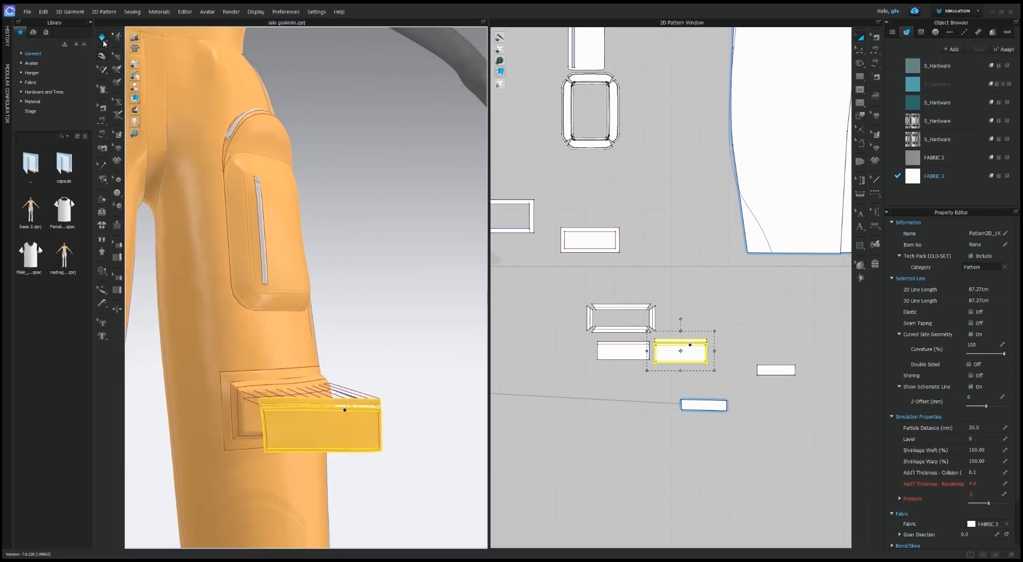
- Try to place a button near the lower centre of the pocket flap, and undo the placement
click(117, 192)
right_drag(421, 427, 373, 426)
scroll(657, 360, up, 6)
click(736, 356)
click(959, 83)
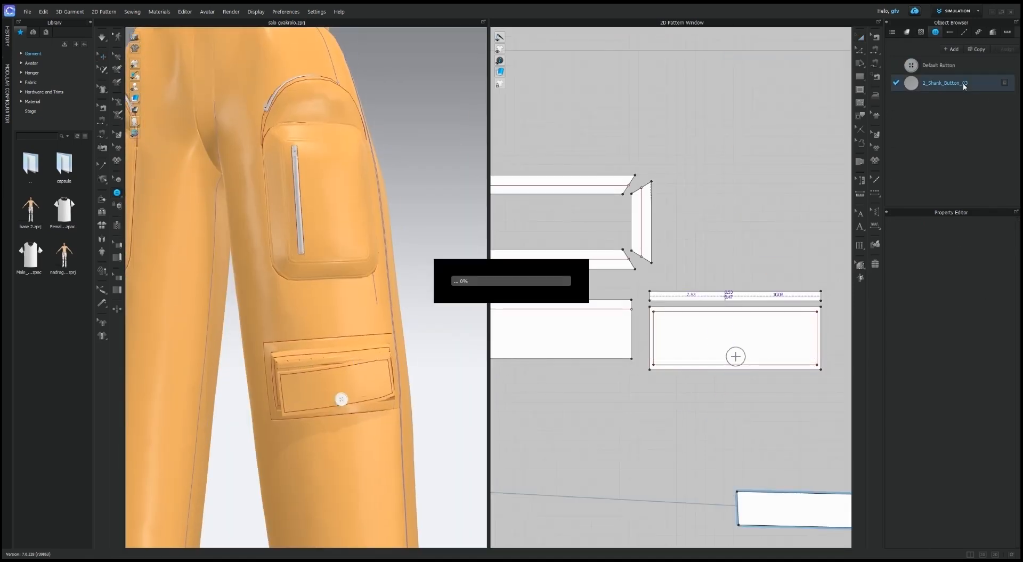
click(43, 12)
click(45, 20)
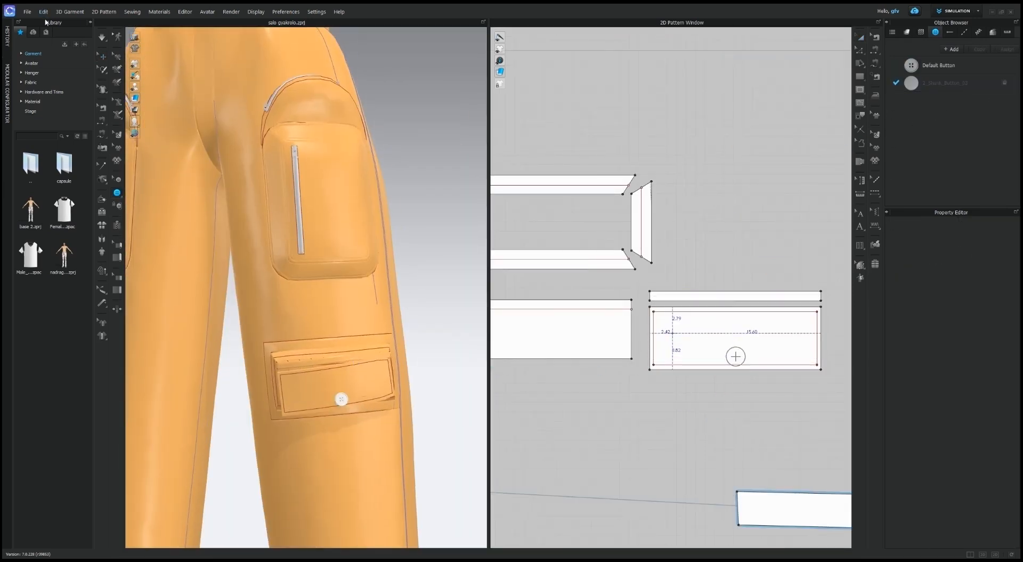
- Place a 2_Shank_Button_03 button near the lower centre of the pocket flap and simulate the garment
click(948, 89)
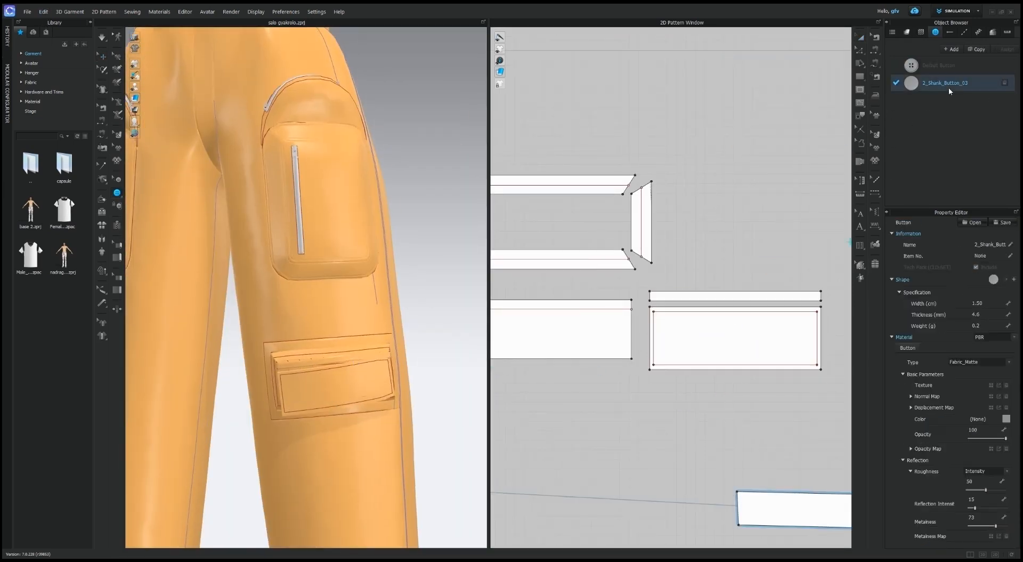
click(737, 357)
drag(737, 357, 736, 352)
scroll(386, 426, down, 3)
right_drag(386, 429, 393, 417)
click(102, 38)
click(136, 97)
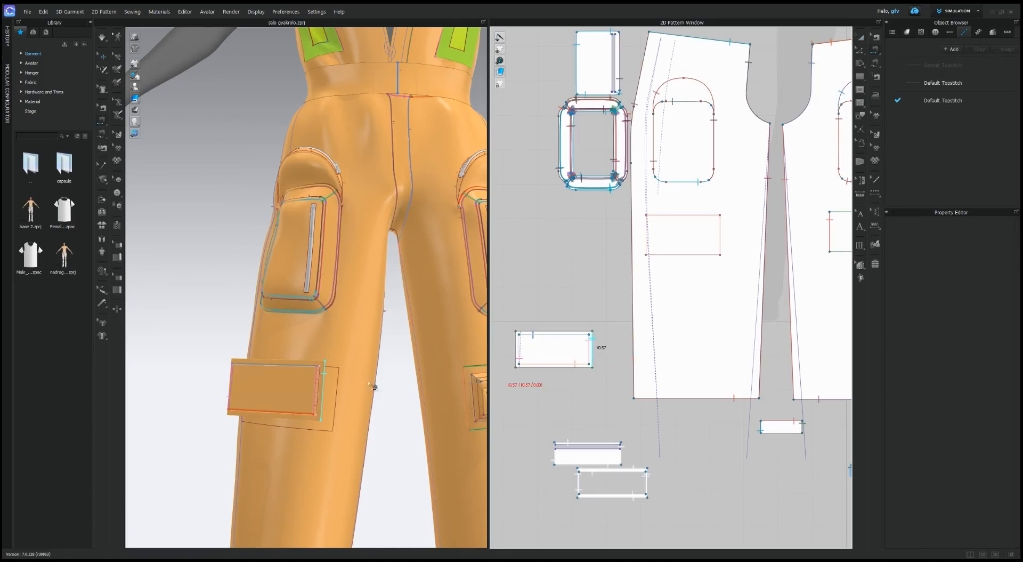
- Sew one short side of the other leg's lower pocket base to the matching side of the leg rectangle
click(583, 371)
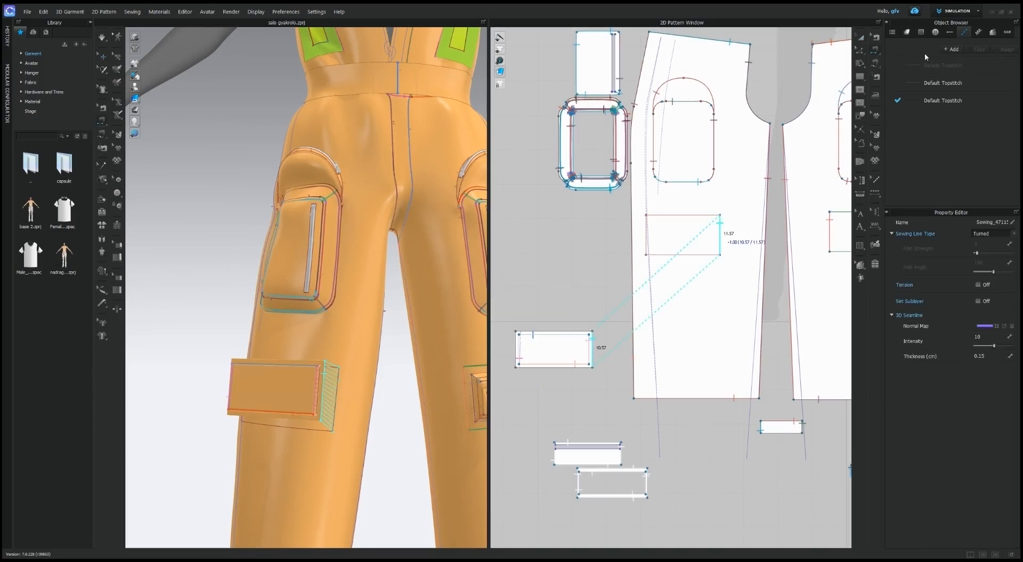
- Set the particle distance of the garment patterns to 15 mm
click(860, 38)
scroll(628, 230, down, 10)
drag(609, 111, 771, 283)
click(987, 451)
text(15)
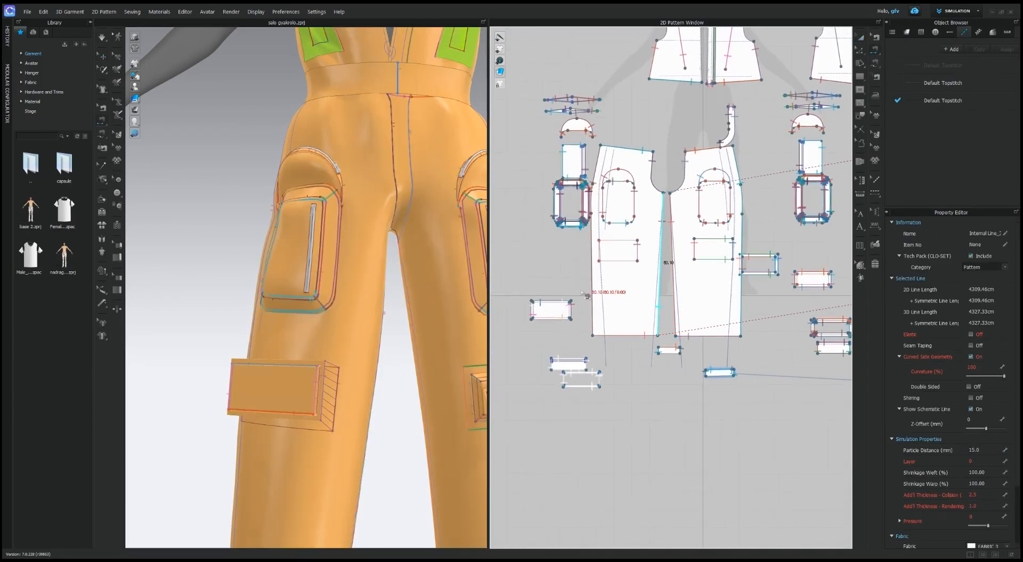
- Sew the remaining sides of the lower pocket base to the other leg's rectangle and simulate the garment
scroll(613, 266, up, 2)
click(577, 347)
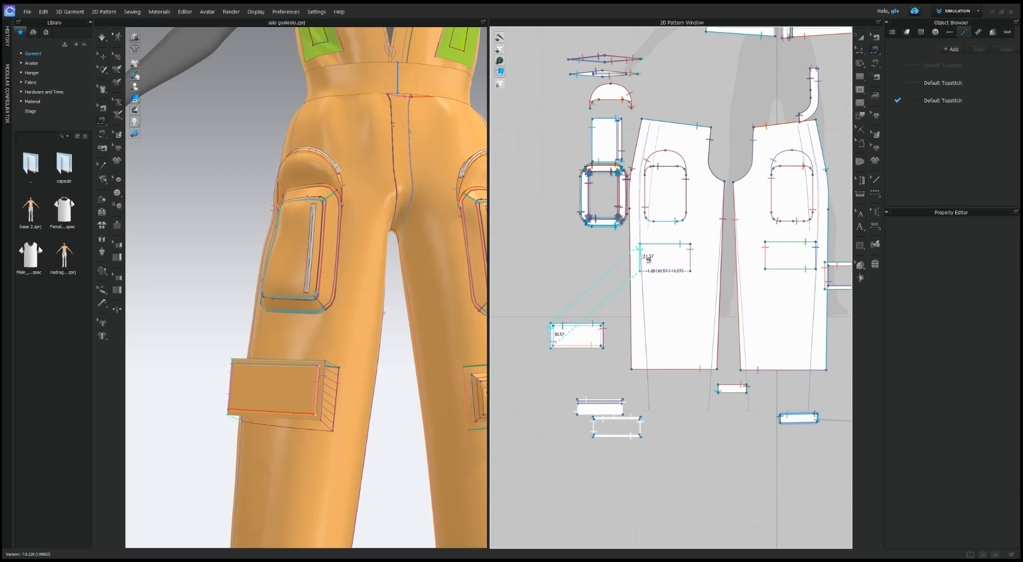
click(655, 272)
click(101, 37)
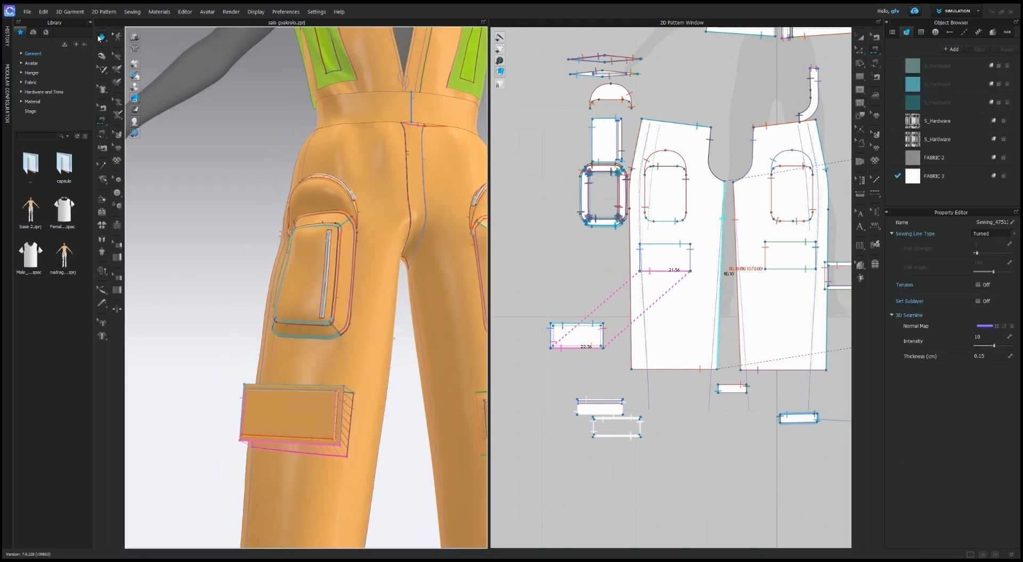
click(100, 39)
middle_drag(362, 367, 356, 337)
key(a)
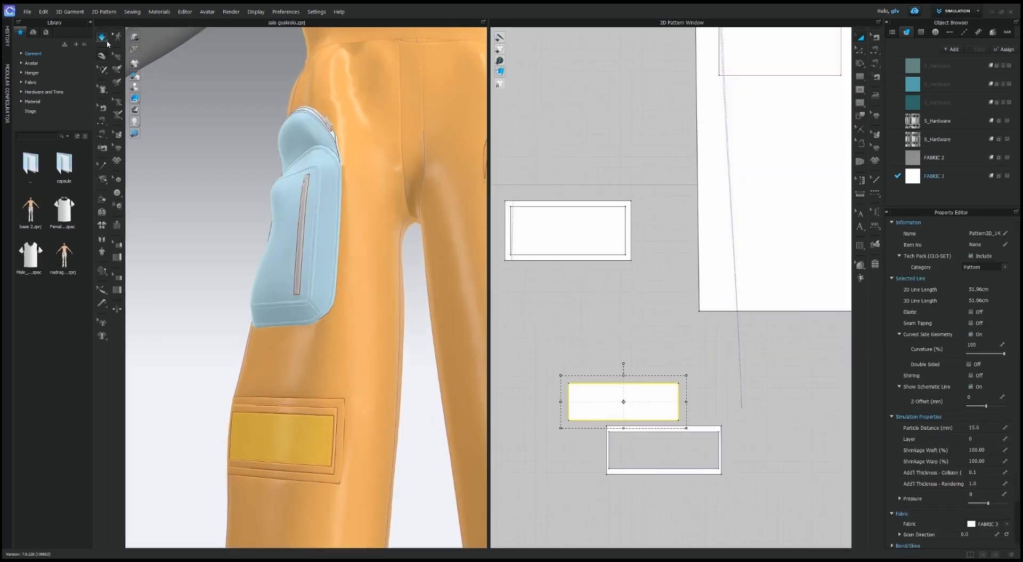
- Cut a long, narrow rectangular opening near the lower pocket panel's upper edge and delete the cut-out piece, about 39 cm in perimeter
click(104, 43)
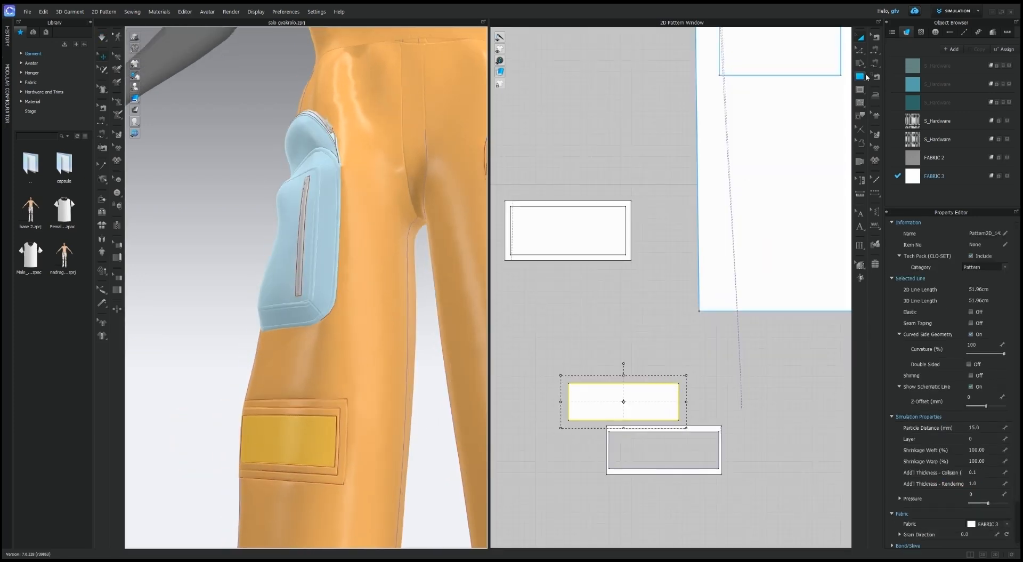
click(861, 90)
scroll(613, 407, up, 3)
drag(720, 388, 671, 389)
key(z)
scroll(587, 380, up, 2)
click(597, 374)
key(a)
click(740, 381)
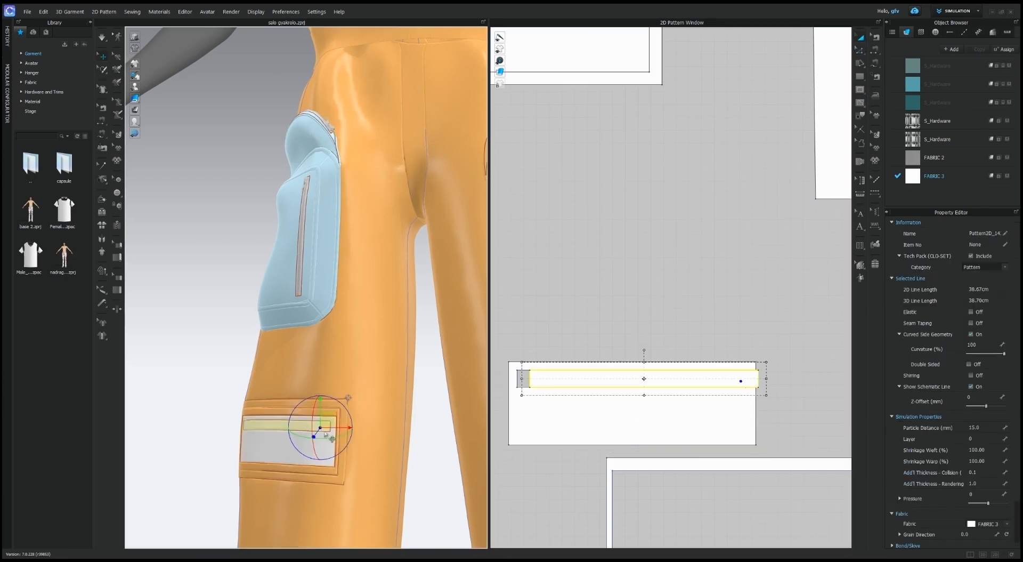
key(Delete)
- Add a zipper along the narrow opening in the lower pocket panel and simulate the garment
click(550, 411)
right_drag(138, 200, 151, 199)
click(117, 225)
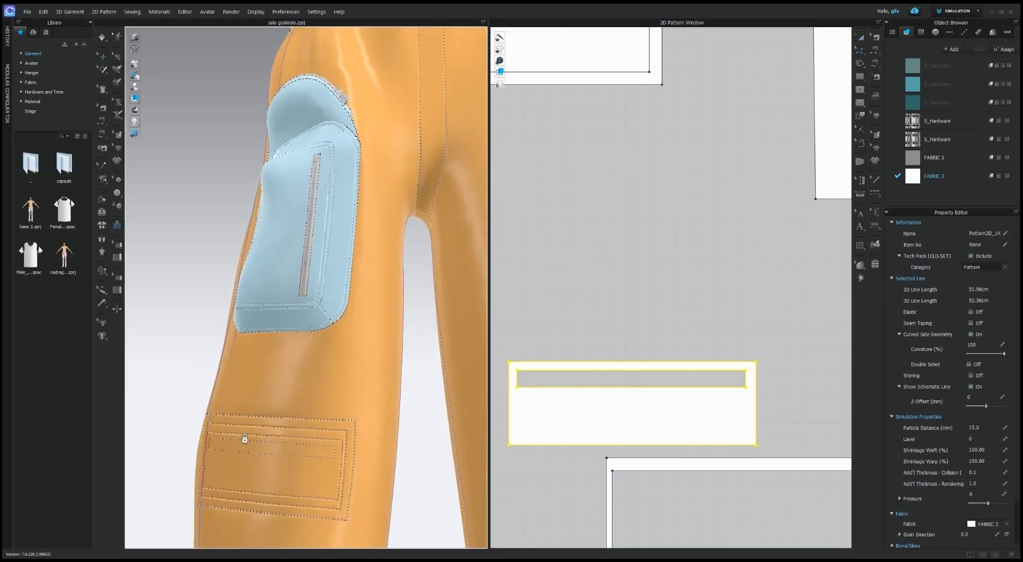
scroll(244, 429, up, 3)
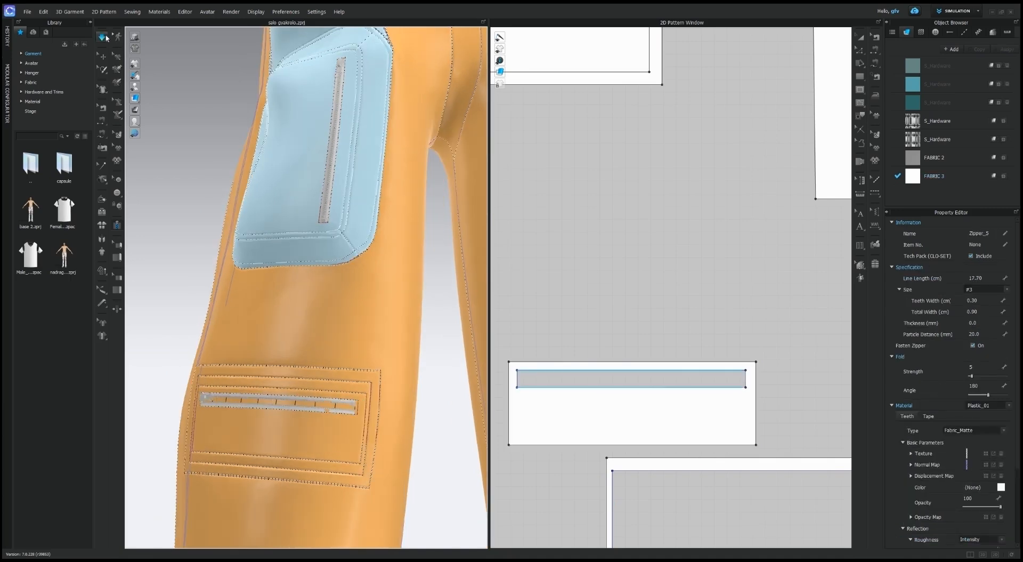
click(102, 37)
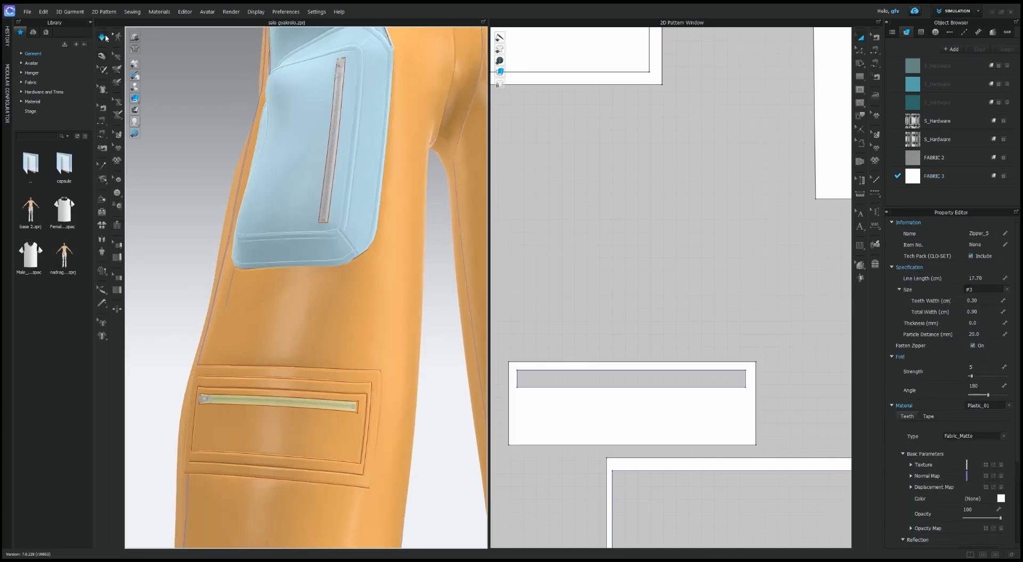
click(103, 37)
click(350, 389)
right_drag(397, 482, 441, 502)
scroll(421, 469, down, 2)
click(398, 431)
right_drag(398, 431, 374, 434)
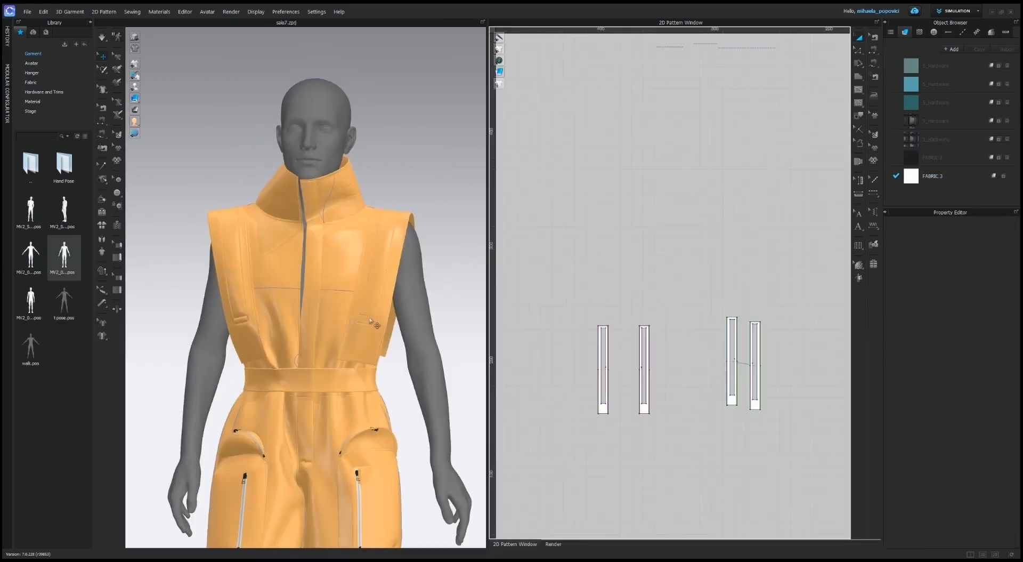
- Duplicate the small rectangular patch on the harness strap and place the copy directly below it in the pattern layout
click(370, 320)
scroll(719, 306, down, 5)
scroll(714, 307, up, 10)
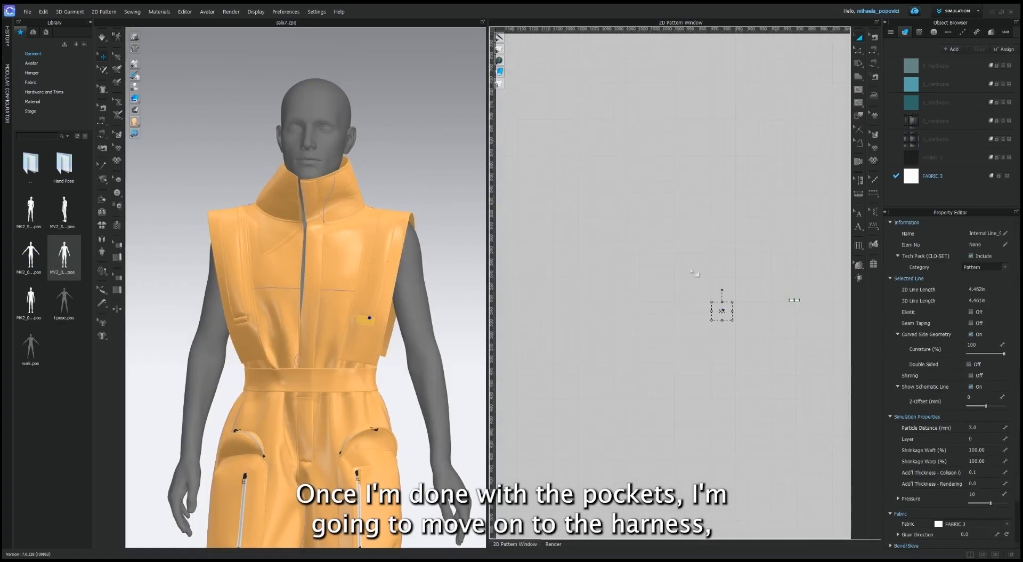
middle_drag(694, 308, 734, 206)
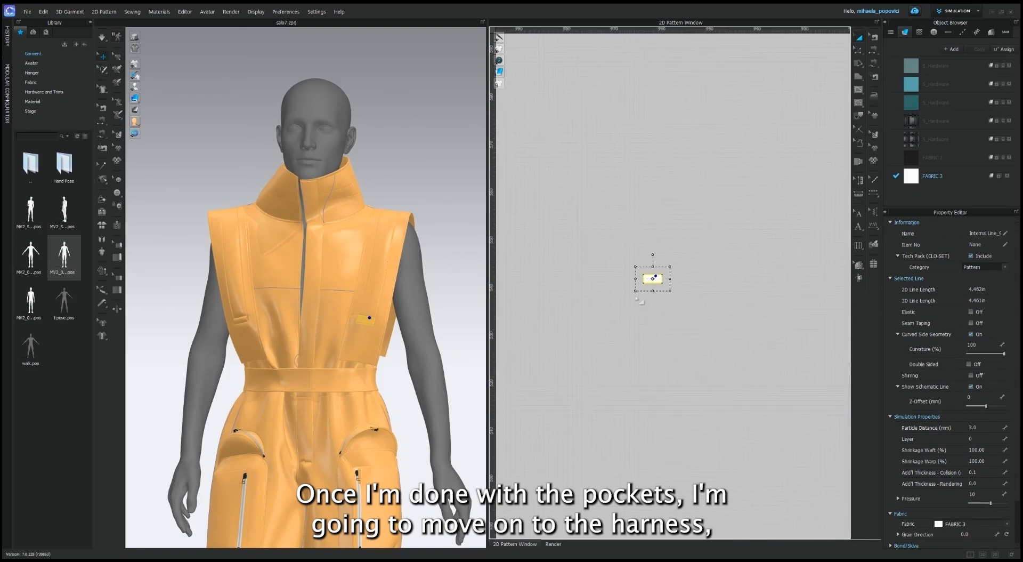
scroll(643, 296, up, 6)
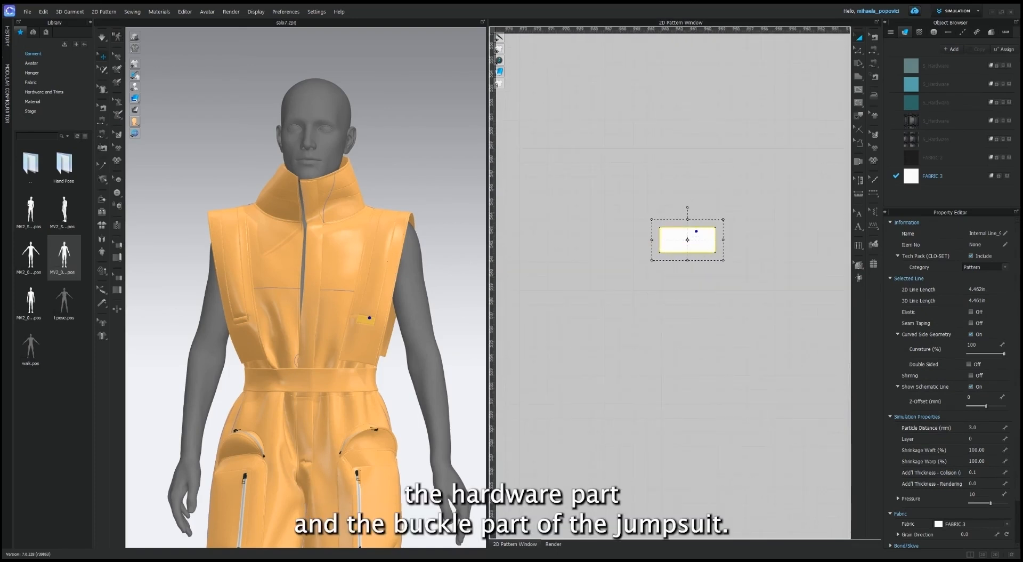
drag(692, 243, 692, 282)
click(747, 271)
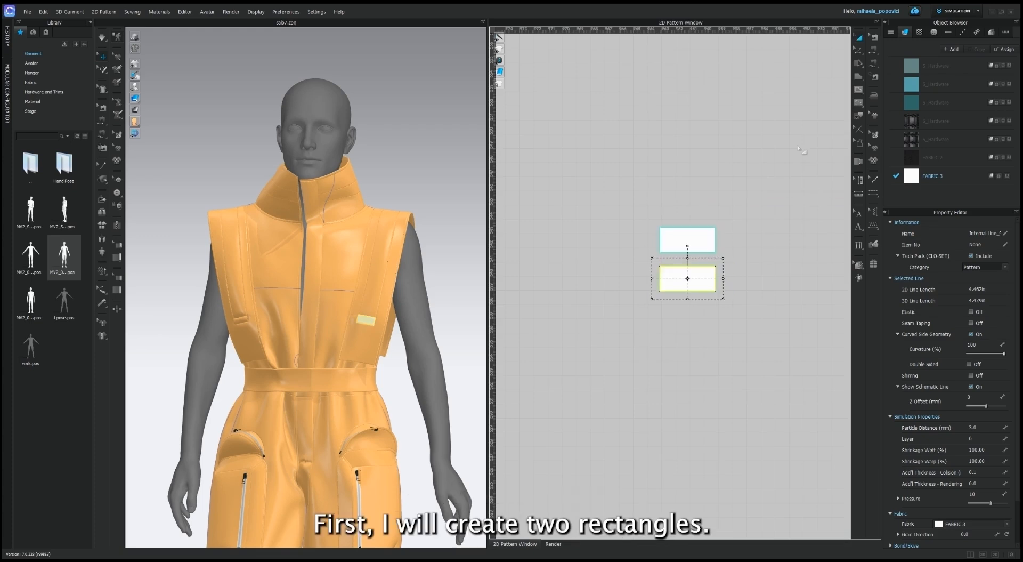
- Sew the two small harness rectangles together and add a taller third rectangle about 6.8 in in perimeter below them
click(874, 36)
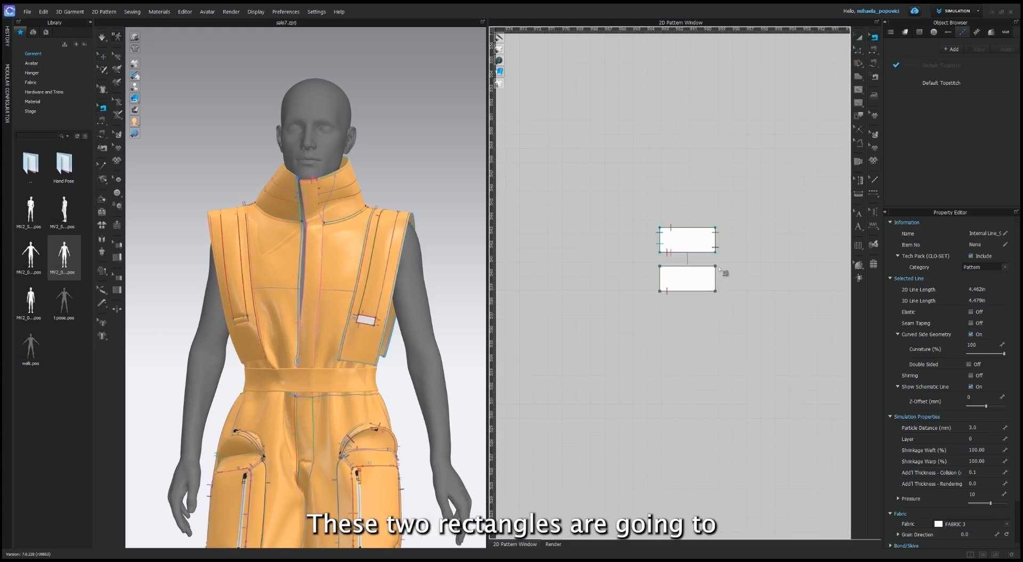
click(719, 289)
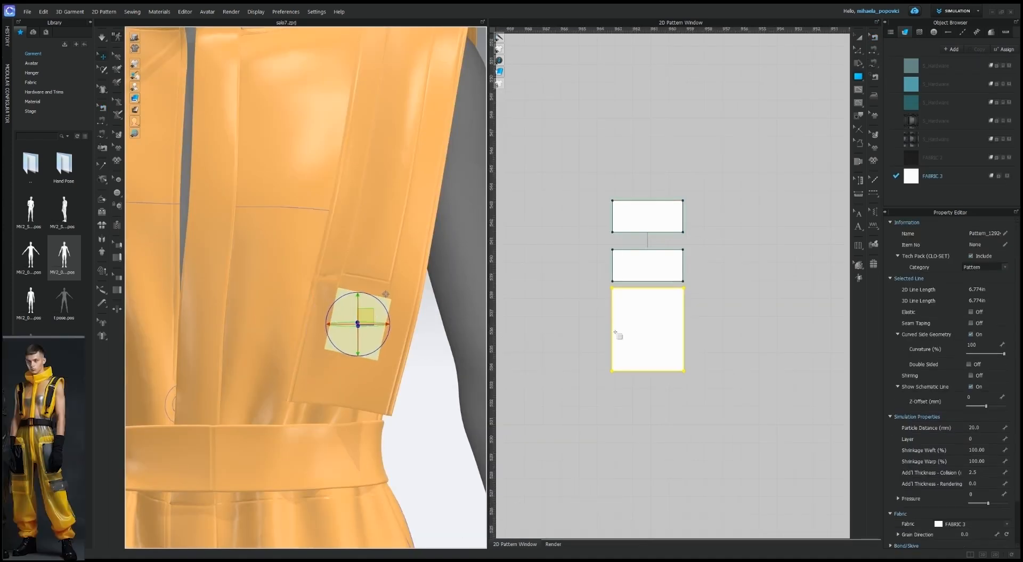
click(857, 39)
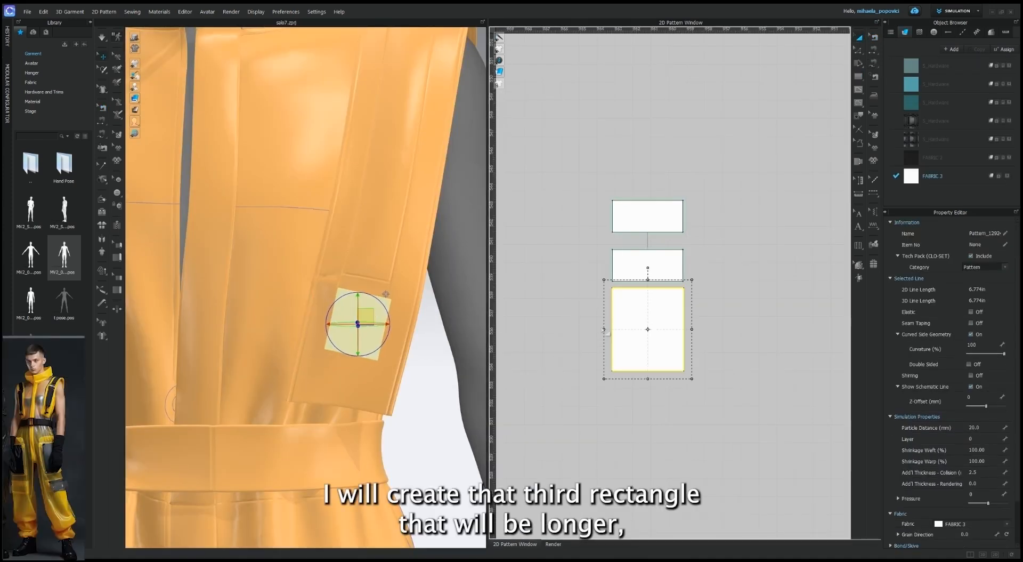
- Resize the third harness rectangle to about 6.6 in perimeter, narrower than the small ones, and position it over the strap's lower end
drag(603, 329, 606, 330)
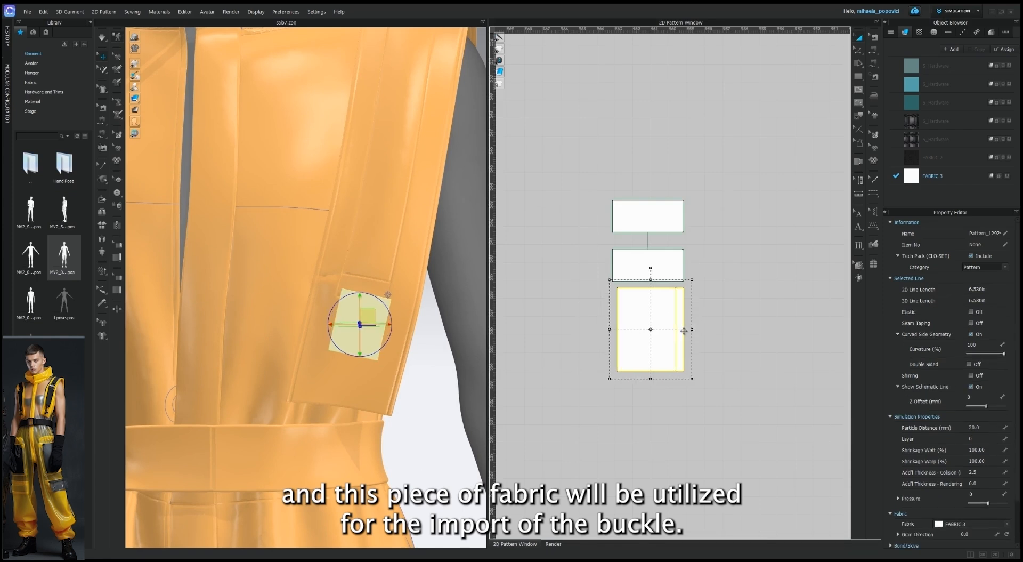
drag(688, 330, 684, 329)
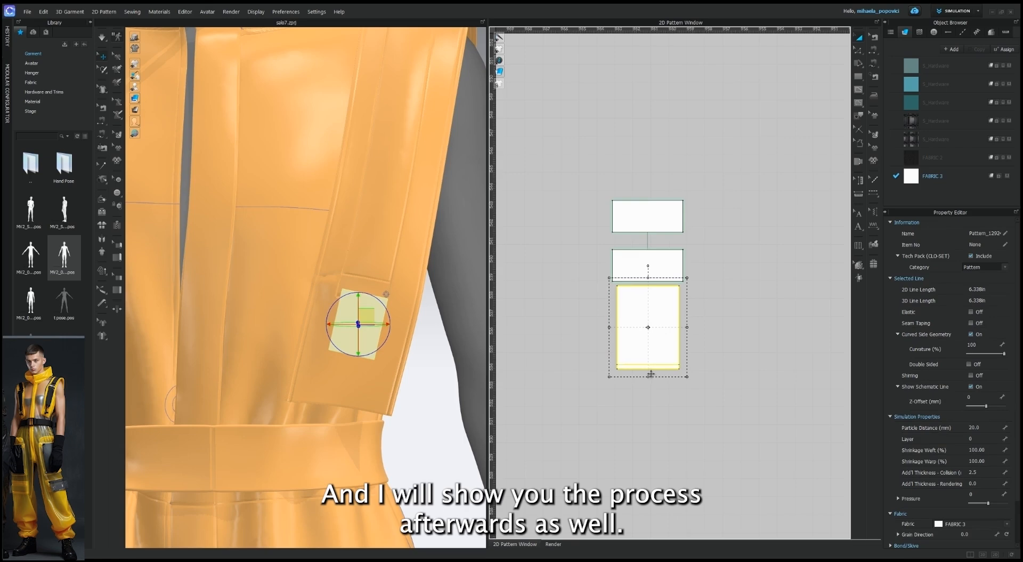
click(445, 349)
scroll(445, 349, down, 3)
right_drag(445, 349, 389, 370)
drag(236, 316, 322, 276)
right_drag(322, 298, 383, 341)
scroll(650, 336, up, 3)
drag(586, 315, 580, 315)
drag(649, 392, 650, 399)
- Sew the upper edge of the third rectangle to the upper edge of the small rectangle above it
key(m)
click(705, 248)
click(589, 249)
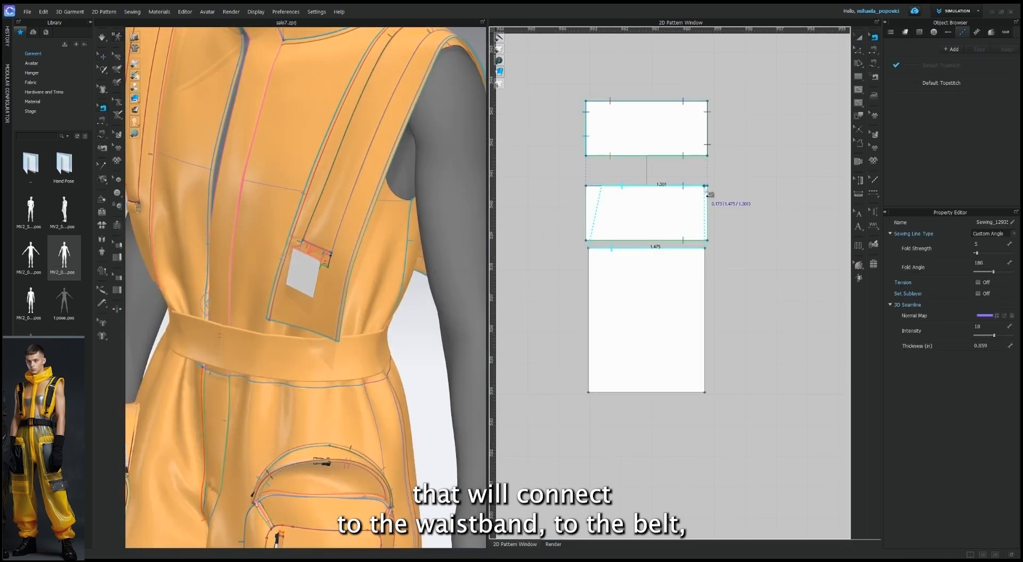
click(708, 186)
click(587, 186)
- Set the third rectangle's particle distance to 5 mm and draw a horizontal internal line across its lower part
click(861, 37)
click(661, 320)
click(977, 427)
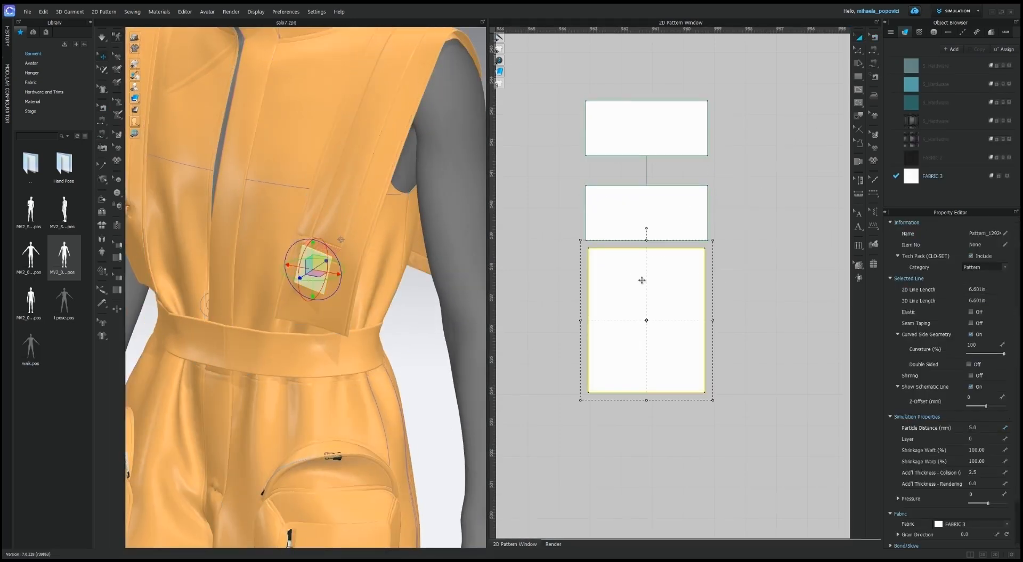
key(g)
click(588, 356)
double_click(705, 356)
- Draw a fourth rectangle about 7.2 in in perimeter below the third and move it in 3D towards the strap's lower end
scroll(693, 338, down, 3)
key(s)
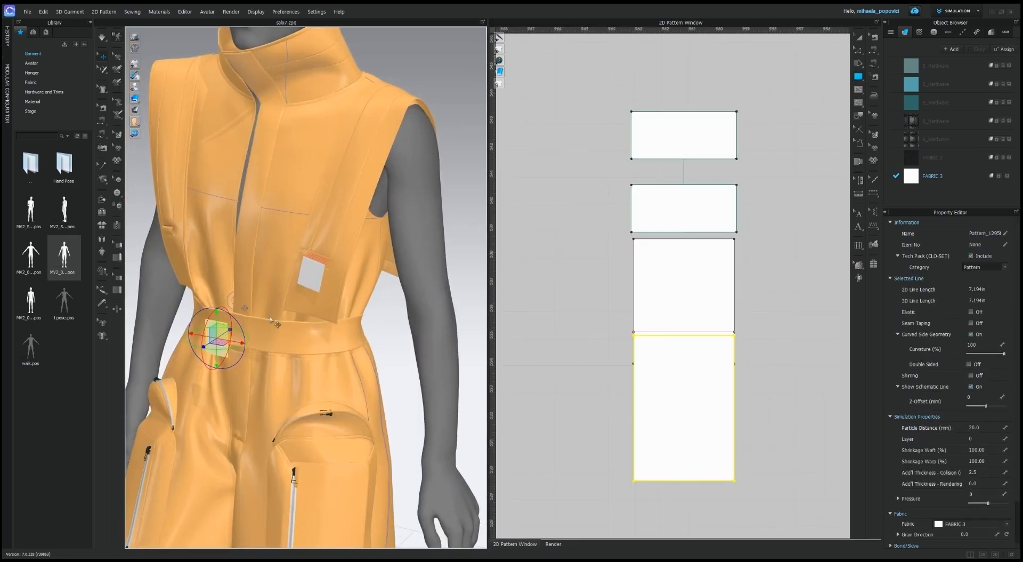
drag(210, 338, 293, 302)
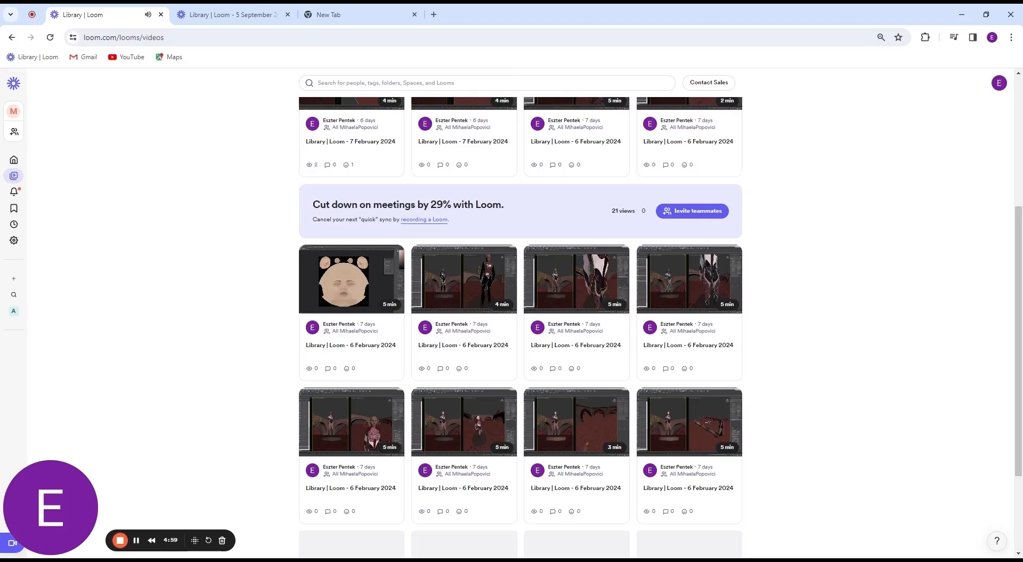
- Switch to the web browser, search Google Images for "plastic buckle png" and open the black side-release buckle picture
click(357, 15)
text(pla)
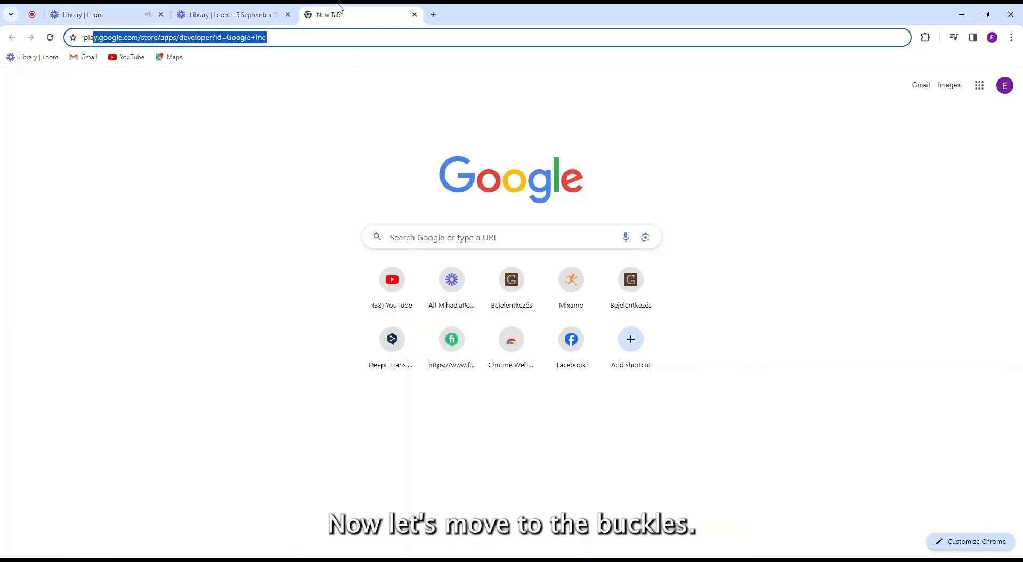
text(sti)
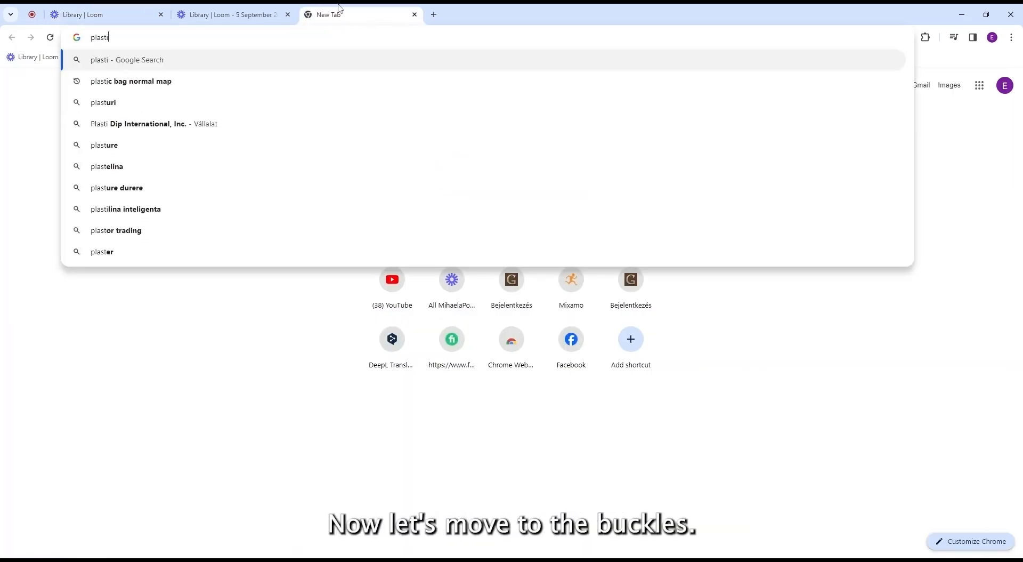
text(c bucle)
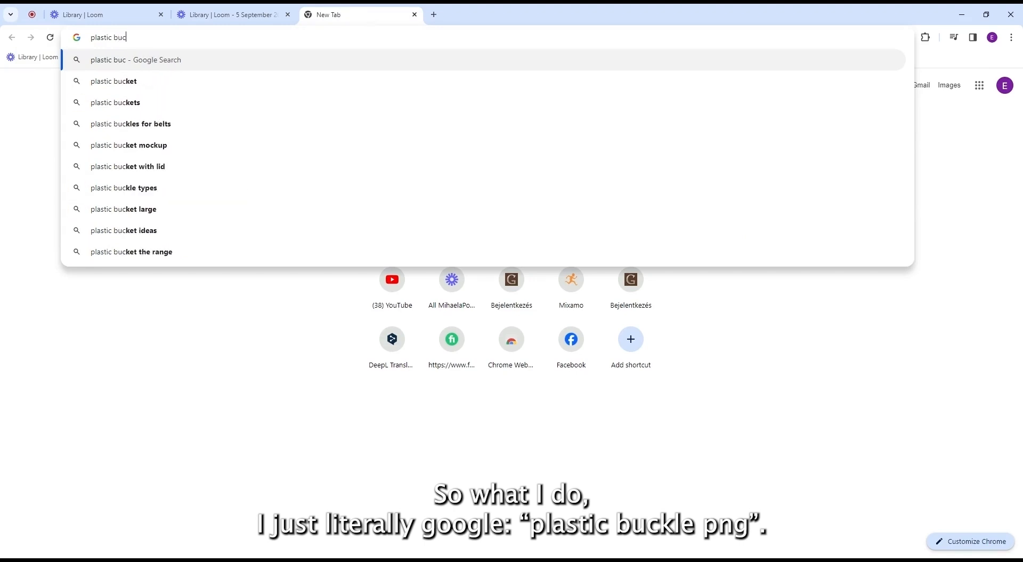
key(BackSpace)
key(BackSpace)
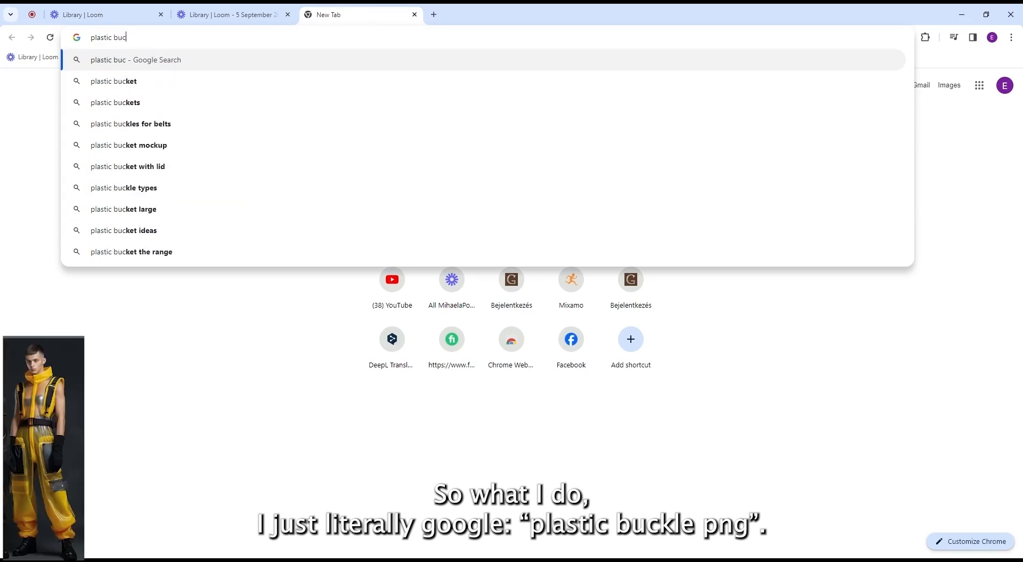
text(kle png)
key(Return)
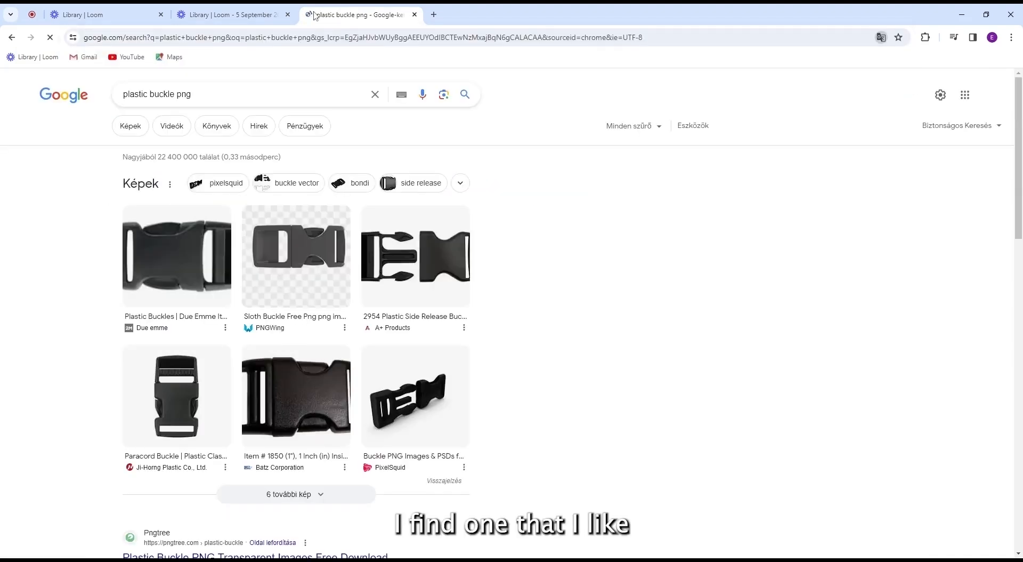
click(130, 126)
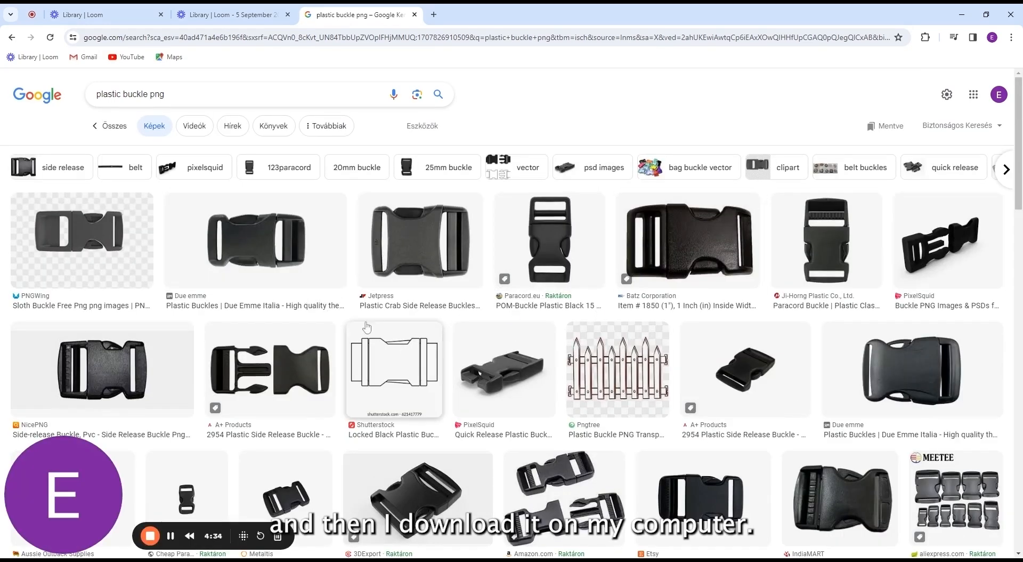
click(106, 367)
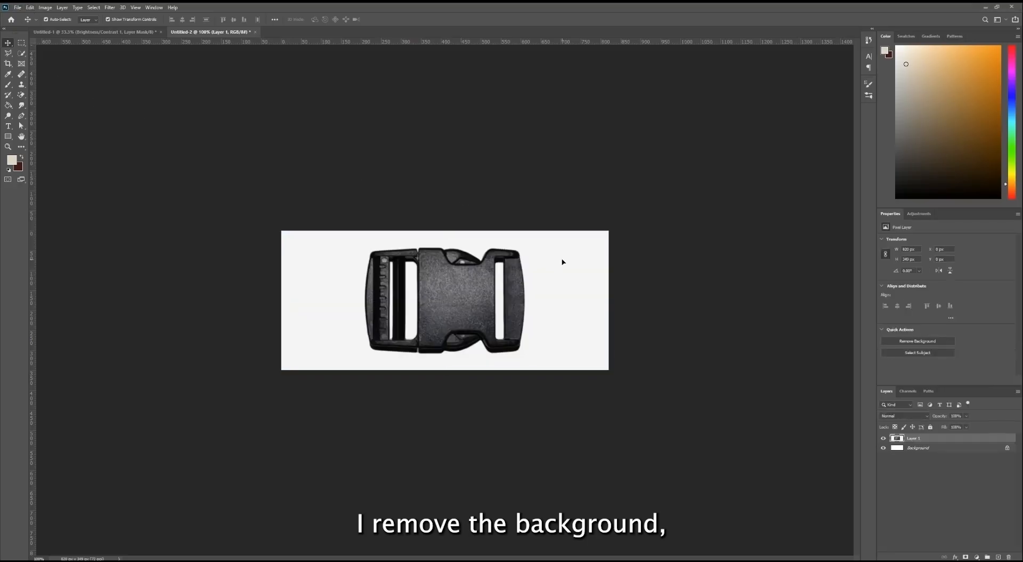
- In Photoshop, delete the Background layer and the selected white area around the buckle on Layer 1
click(1012, 448)
key(Delete)
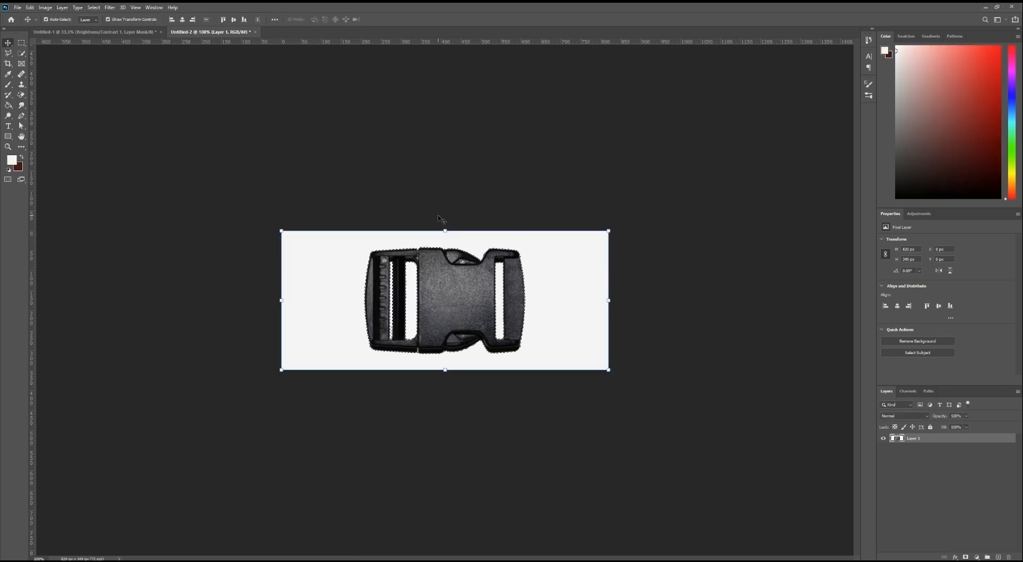
key(Delete)
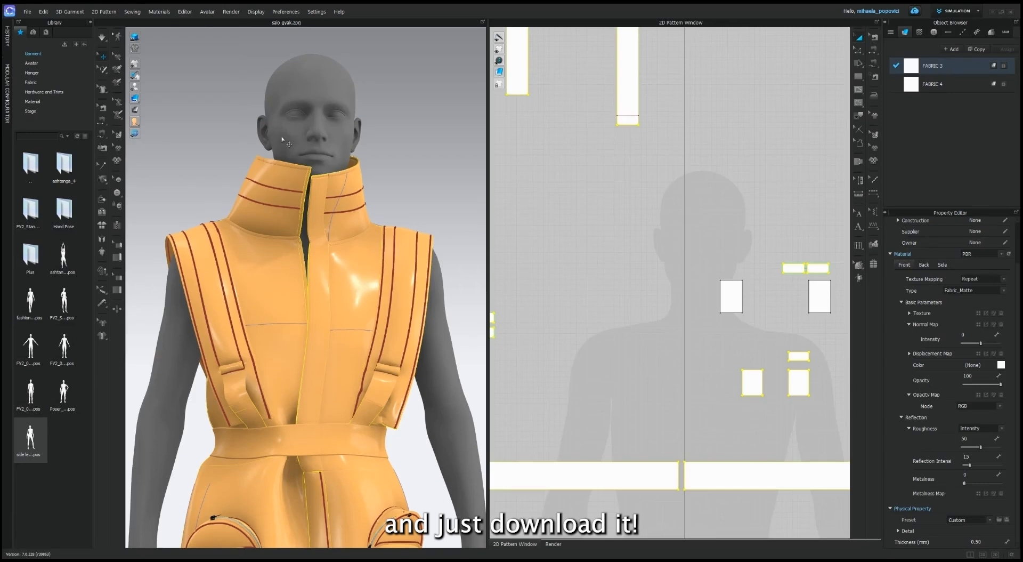
- Back in CLO, select the strap's buckle rectangle and load the buckle image as the texture of FABRIC 4
click(381, 393)
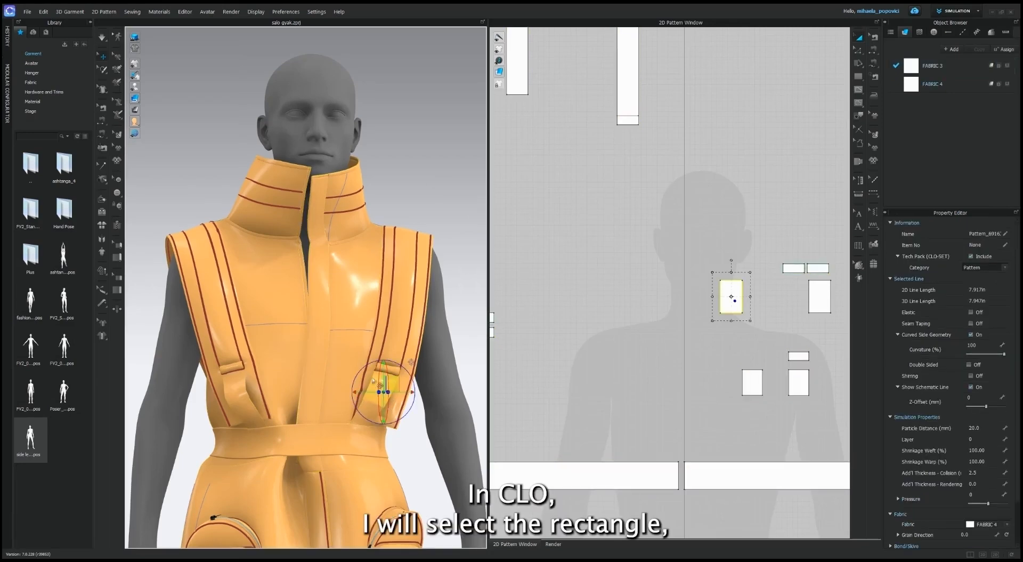
middle_drag(803, 296, 740, 313)
click(952, 85)
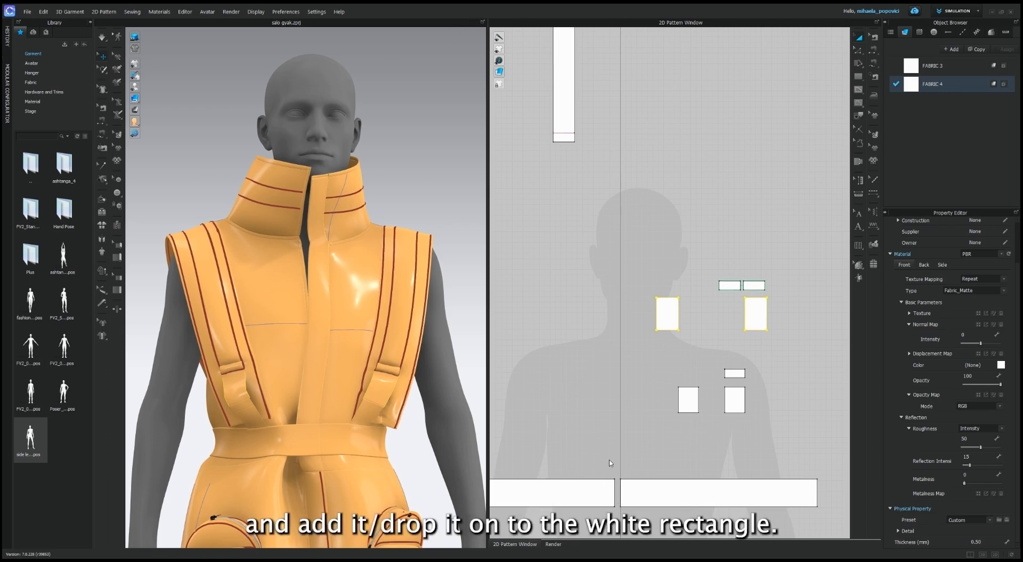
scroll(673, 322, up, 6)
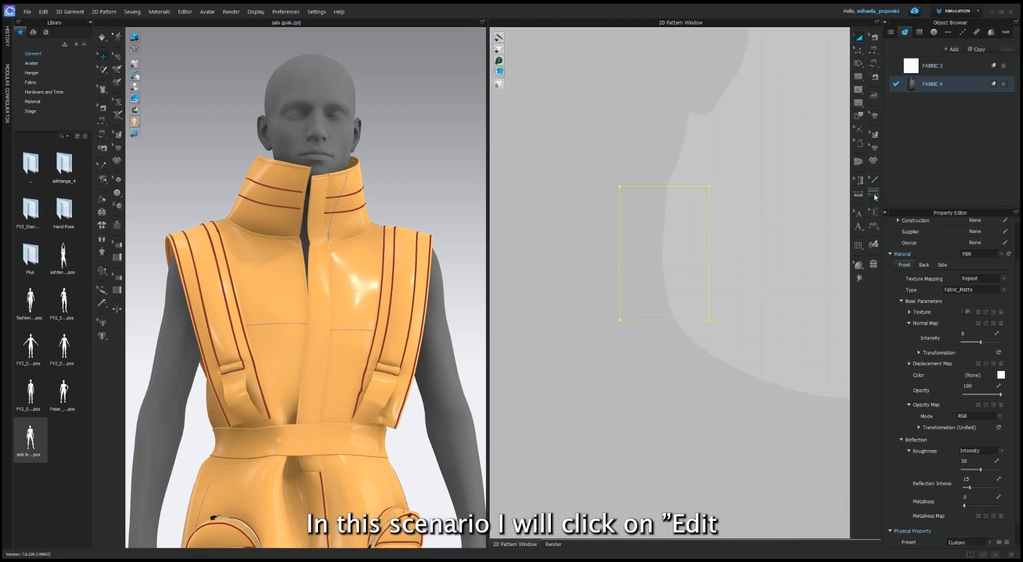
- Scale and rotate the buckle texture with Edit Texture and move it onto the selected rectangle
click(875, 135)
click(674, 251)
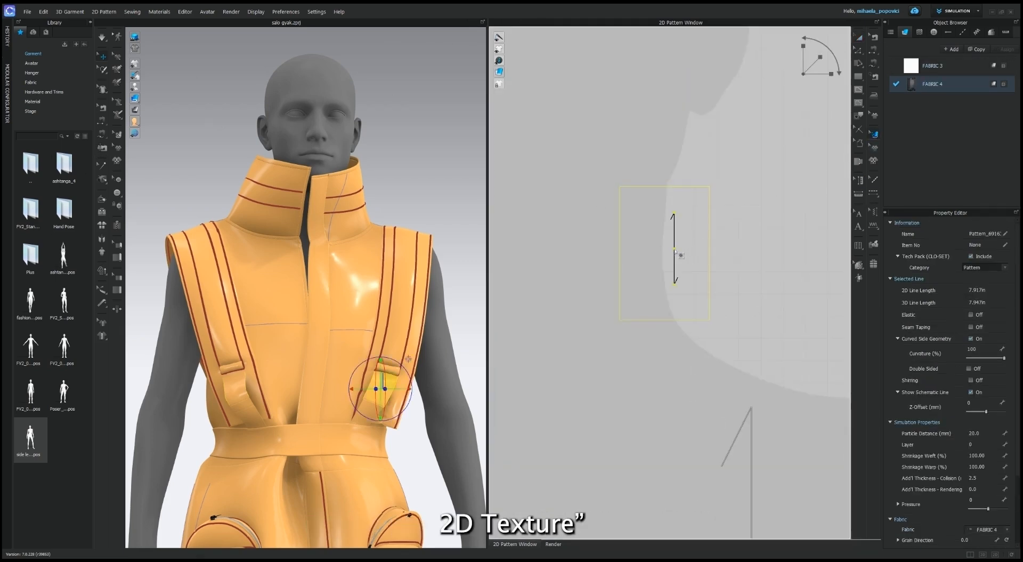
drag(817, 63, 812, 67)
drag(678, 255, 742, 281)
drag(829, 50, 778, 49)
drag(645, 219, 676, 288)
- Fine-tune the buckle texture's rotation and position until the upright buckle sits fully inside the rectangle
scroll(685, 258, up, 2)
middle_drag(685, 258, 697, 301)
drag(825, 45, 824, 45)
drag(650, 288, 656, 275)
drag(828, 47, 824, 53)
drag(654, 267, 675, 291)
click(768, 260)
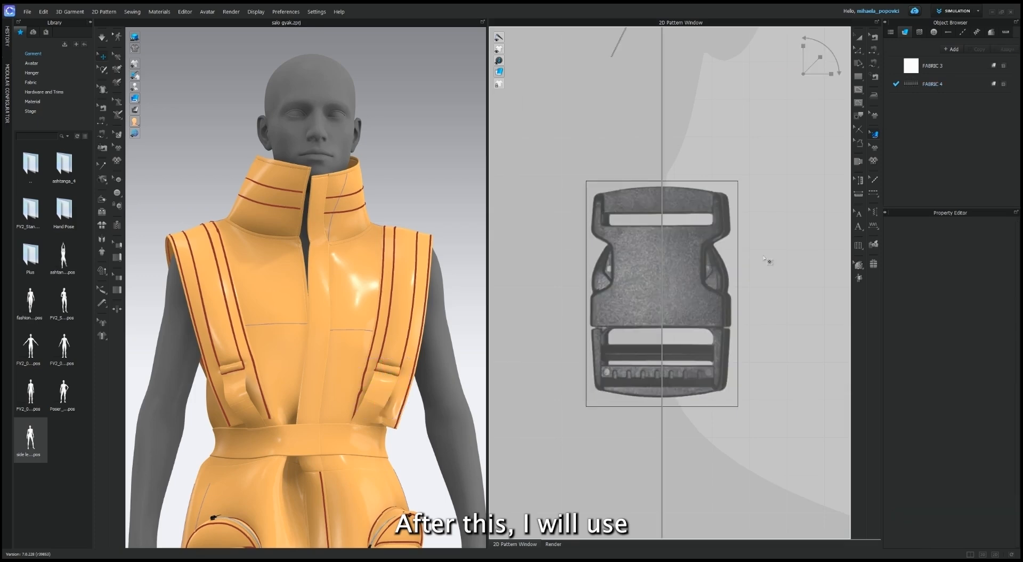
scroll(662, 283, down, 3)
mouse_move(662, 283)
middle_down()
mouse_move(674, 297)
mouse_move(654, 291)
middle_up()
click(674, 298)
- Sew the internal line at the buckle's upper slot to the small rectangle's lower edge and simulate the garment
scroll(674, 297, up, 4)
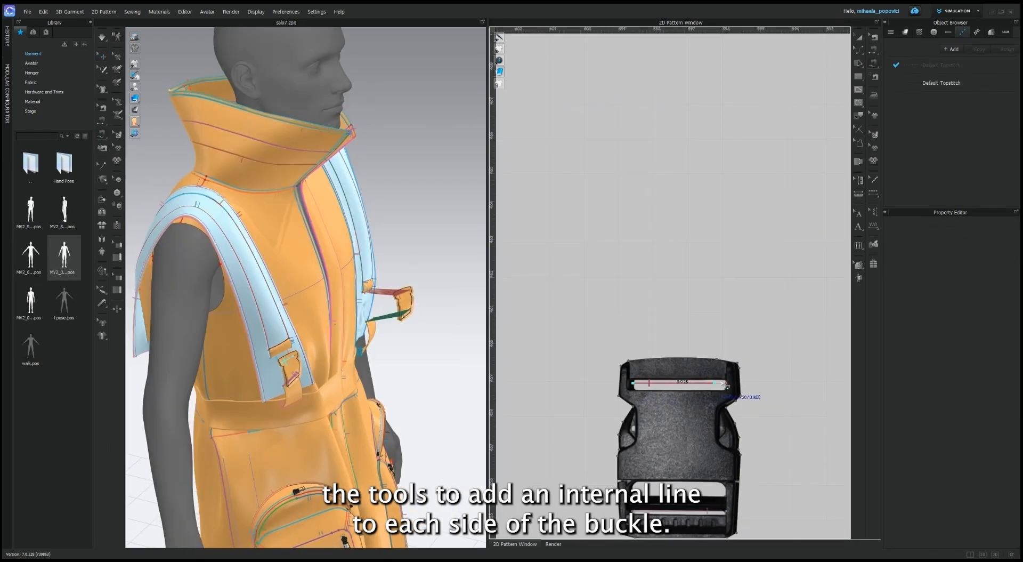
scroll(735, 319, down, 3)
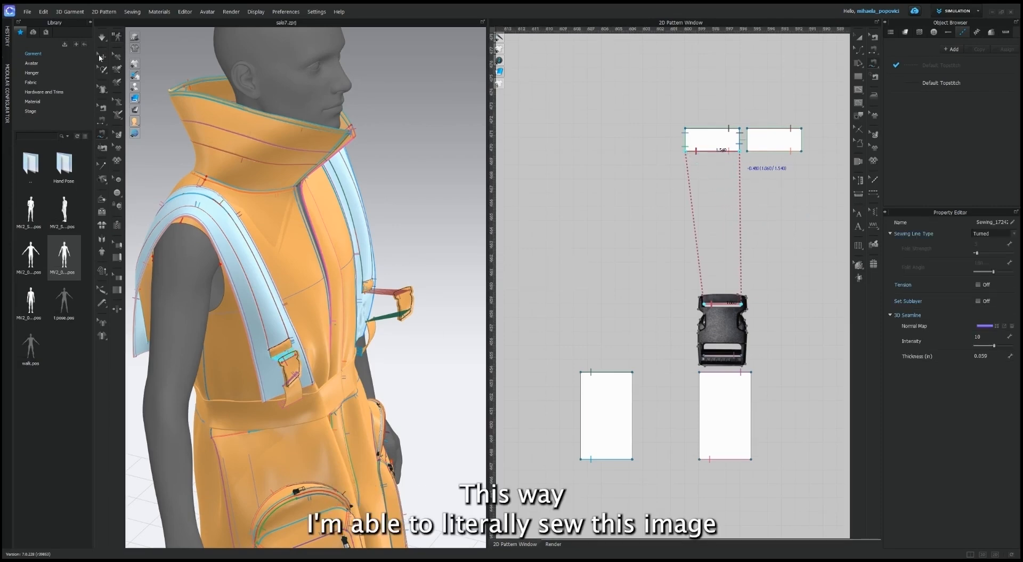
click(100, 58)
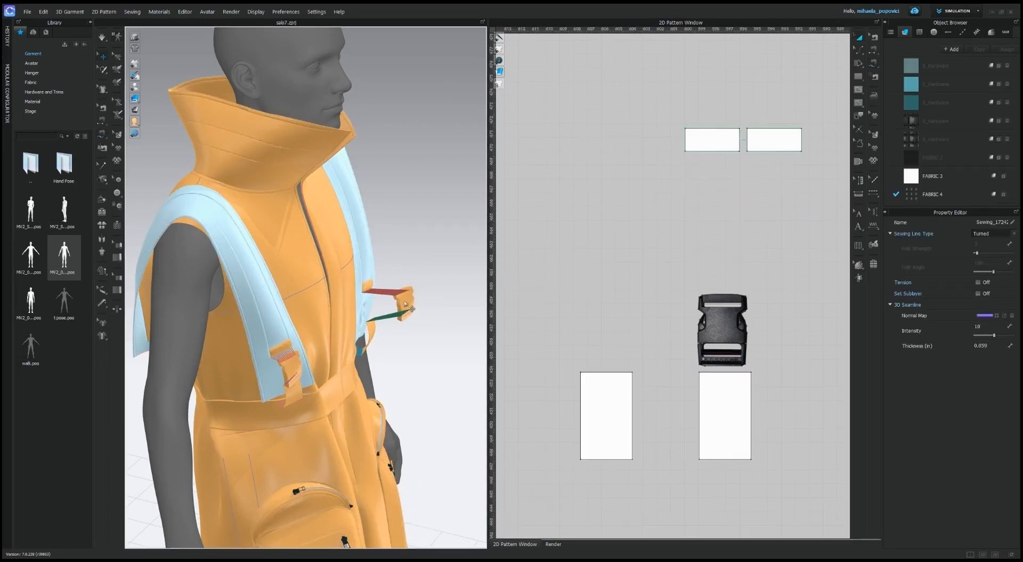
click(406, 305)
right_drag(406, 306, 338, 332)
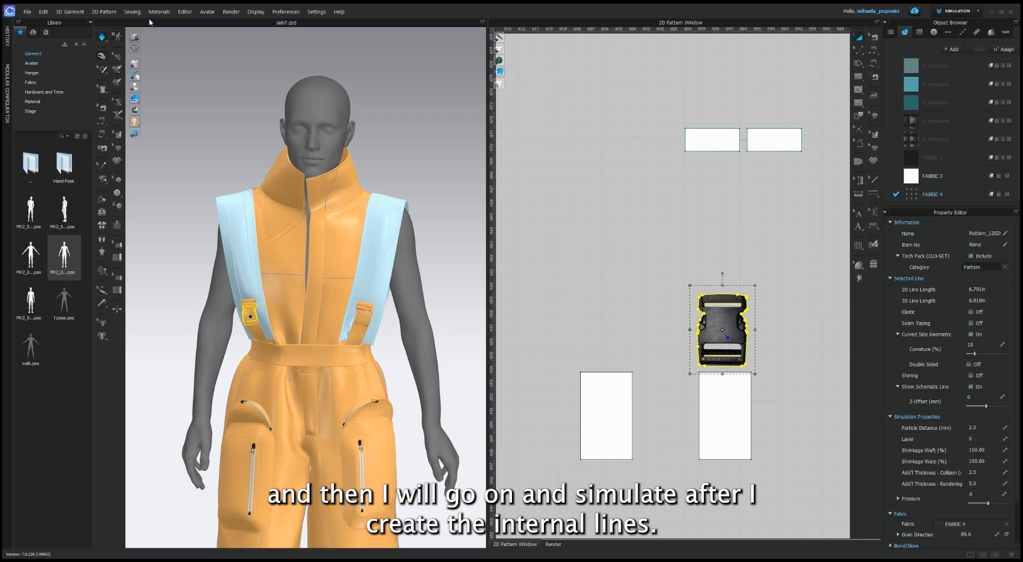
click(437, 240)
key(space)
- Examine the buckles and their fabric inserts on both harness straps up close
scroll(417, 320, up, 5)
click(367, 315)
mouse_move(418, 352)
right_down()
mouse_move(331, 341)
mouse_move(426, 336)
right_up()
right_drag(267, 319, 383, 314)
shift+click(352, 292)
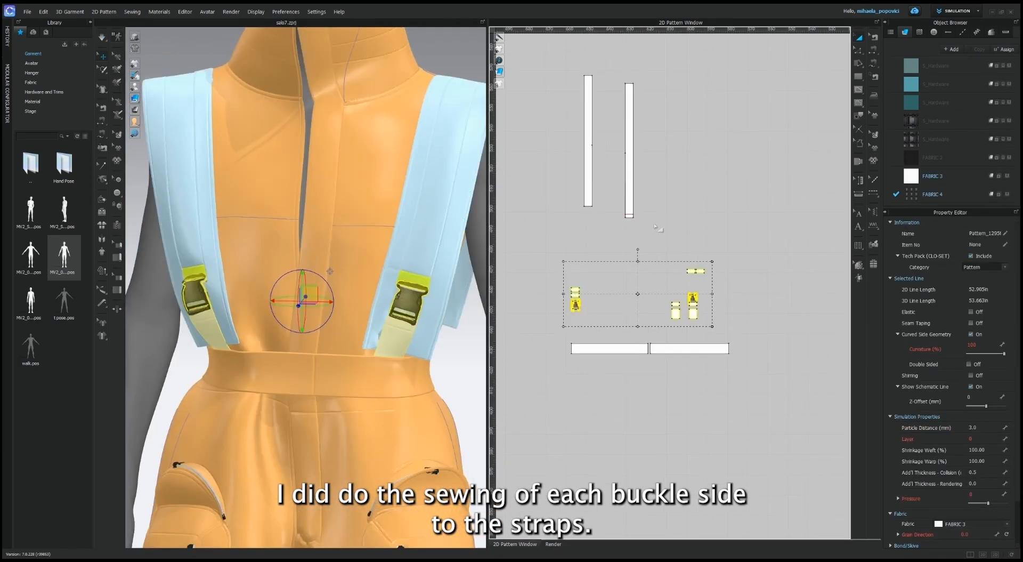
click(413, 278)
mouse_move(383, 320)
right_down()
mouse_move(314, 319)
mouse_move(372, 319)
right_up()
scroll(320, 298, down, 3)
click(189, 275)
scroll(239, 309, up, 3)
right_drag(256, 331, 298, 325)
scroll(341, 320, down, 1)
- Turn off using the same material as the front for the back of FABRIC 4
click(933, 194)
scroll(980, 393, down, 3)
click(942, 267)
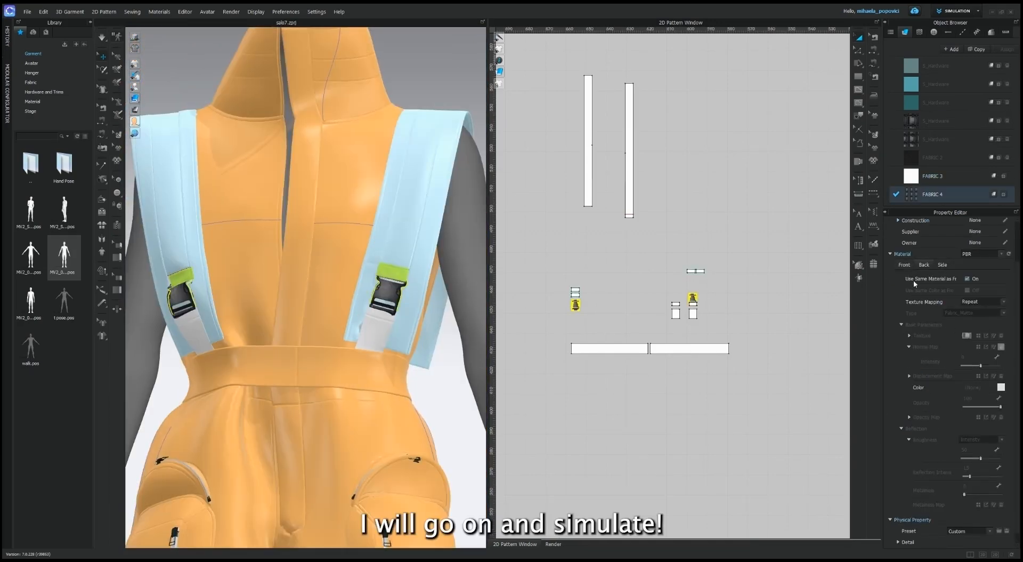
click(967, 279)
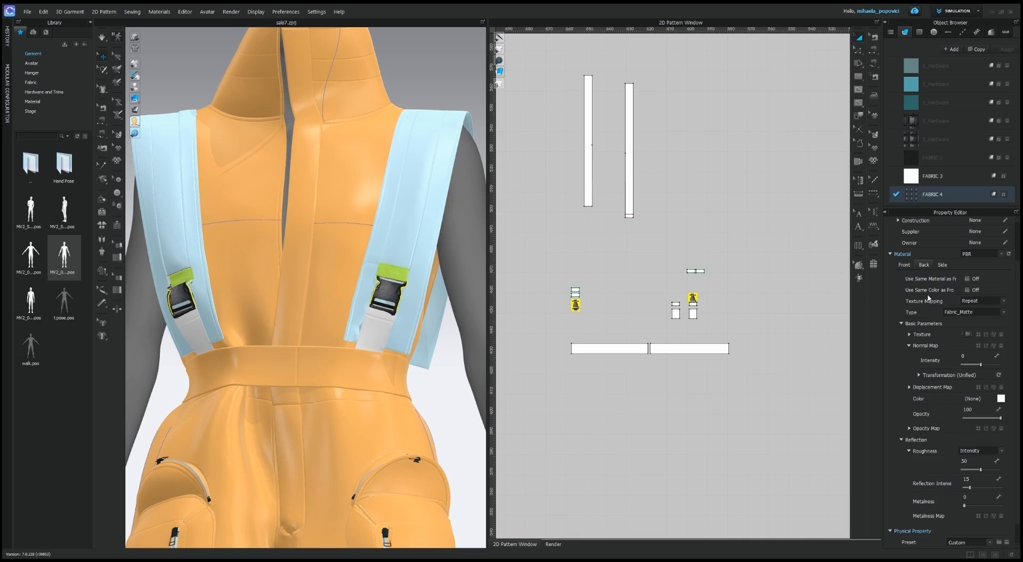
- Give the side of FABRIC 4 a material separate from the front and colour it dark grey
click(942, 265)
click(967, 279)
click(1001, 398)
click(441, 215)
click(393, 290)
click(490, 376)
mouse_move(399, 358)
right_down()
mouse_move(343, 357)
mouse_move(406, 365)
mouse_move(389, 364)
right_up()
scroll(407, 366, up, 1)
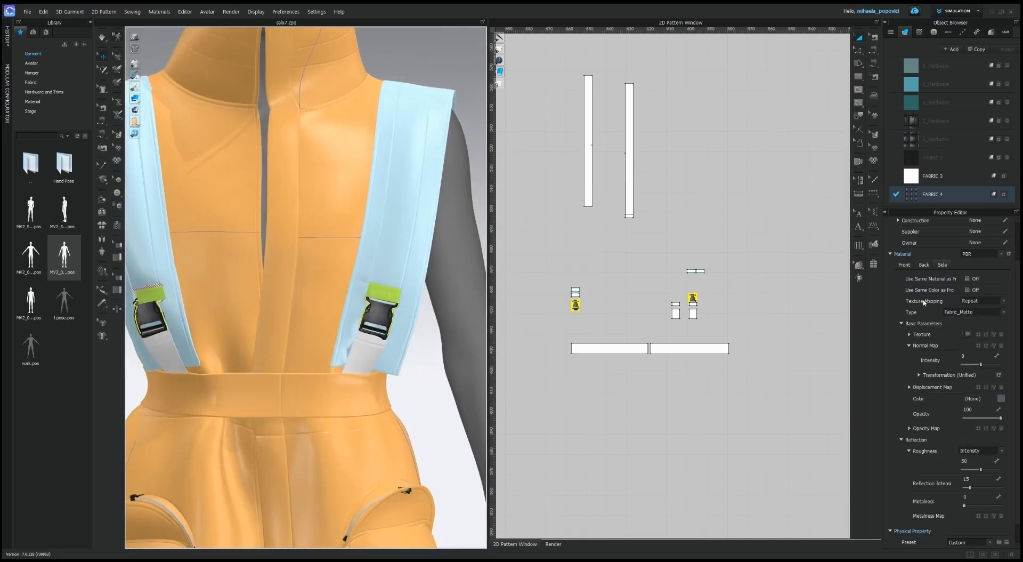
- Change the front material type of FABRIC 4 and adjust its reflection setting
click(905, 265)
click(1004, 290)
click(979, 365)
drag(1001, 482, 961, 486)
- Select all the buckle and small insert pieces of the harness in the pattern layout
scroll(453, 374, down, 3)
right_drag(453, 373, 585, 377)
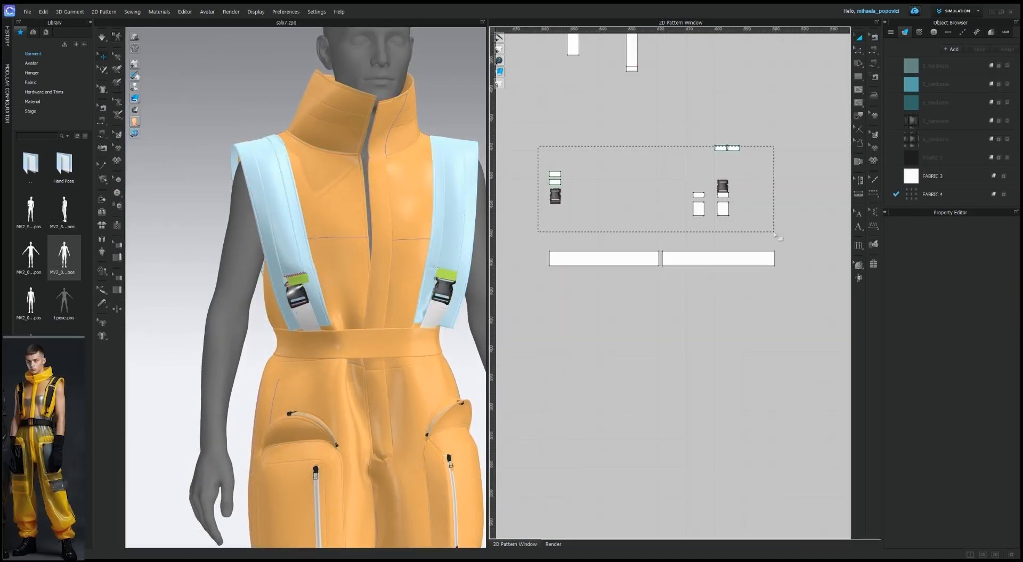
drag(541, 146, 772, 229)
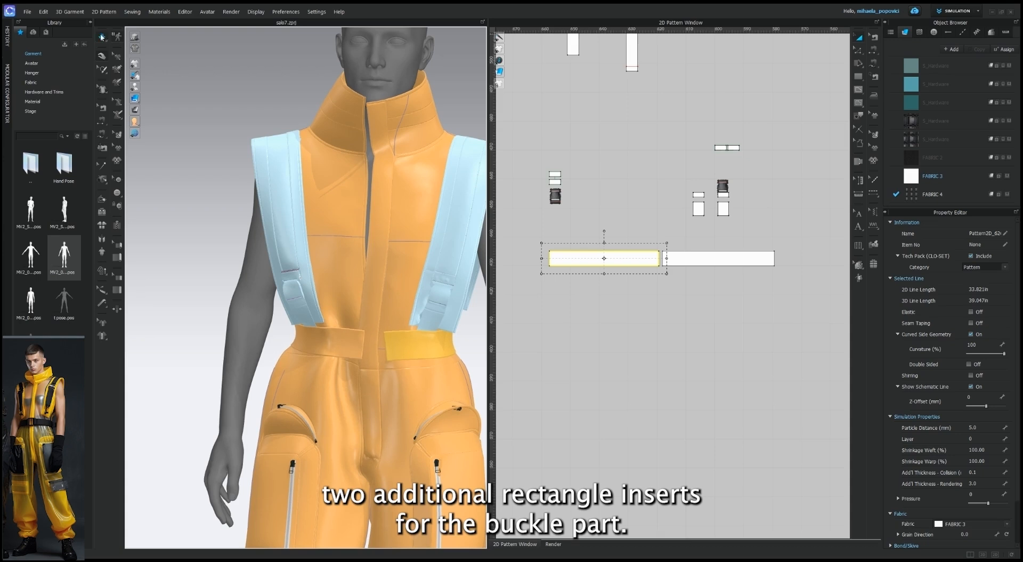
- Offset the outer short edge of the first belt half as one internal line
click(101, 37)
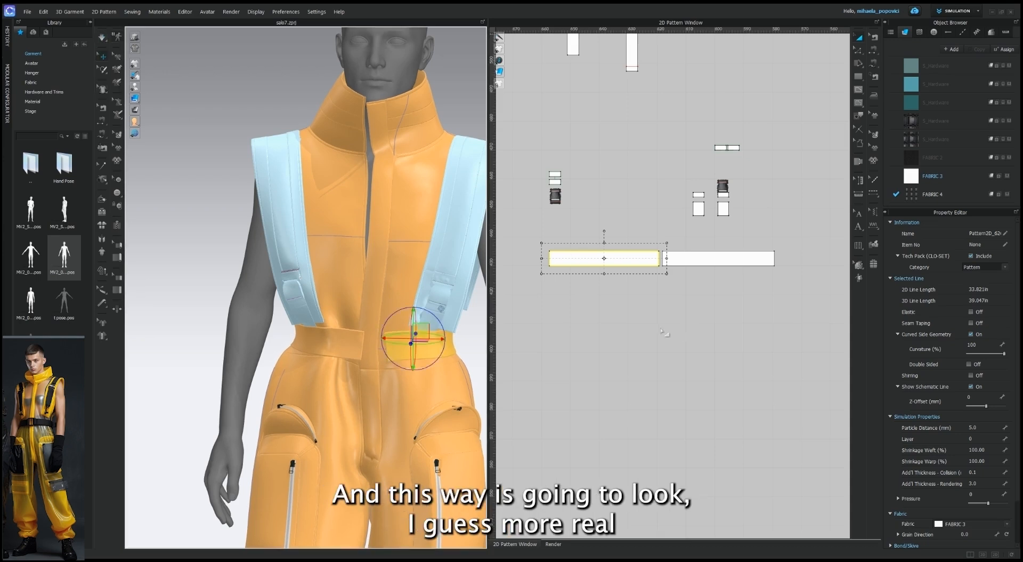
middle_drag(566, 226, 594, 253)
click(607, 251)
scroll(625, 264, up, 4)
middle_drag(660, 264, 633, 245)
scroll(663, 272, up, 5)
click(639, 323)
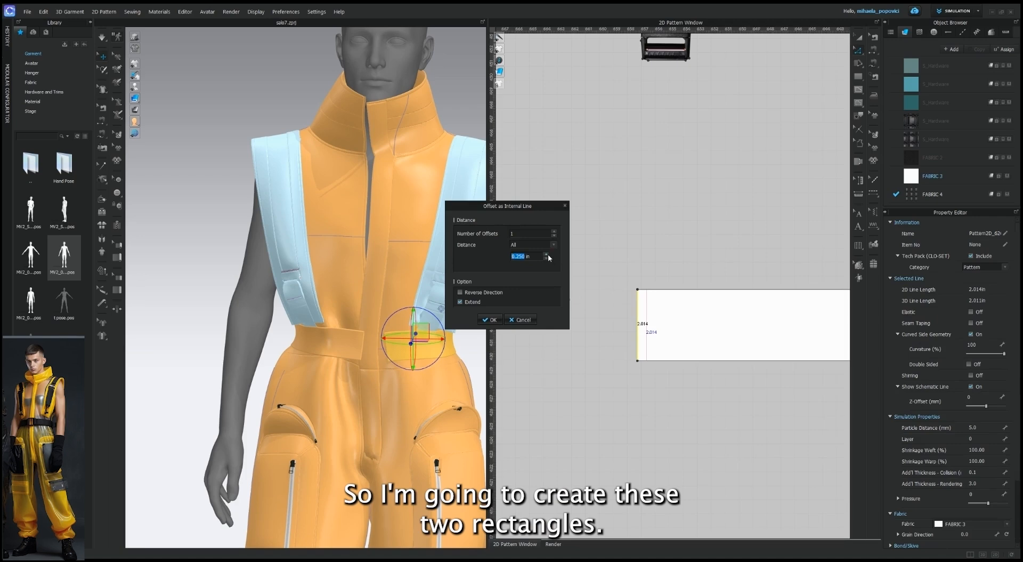
key(Return)
- Offset the outer short edge of the other belt half as one internal line at 1.250 in
scroll(576, 346, down, 3)
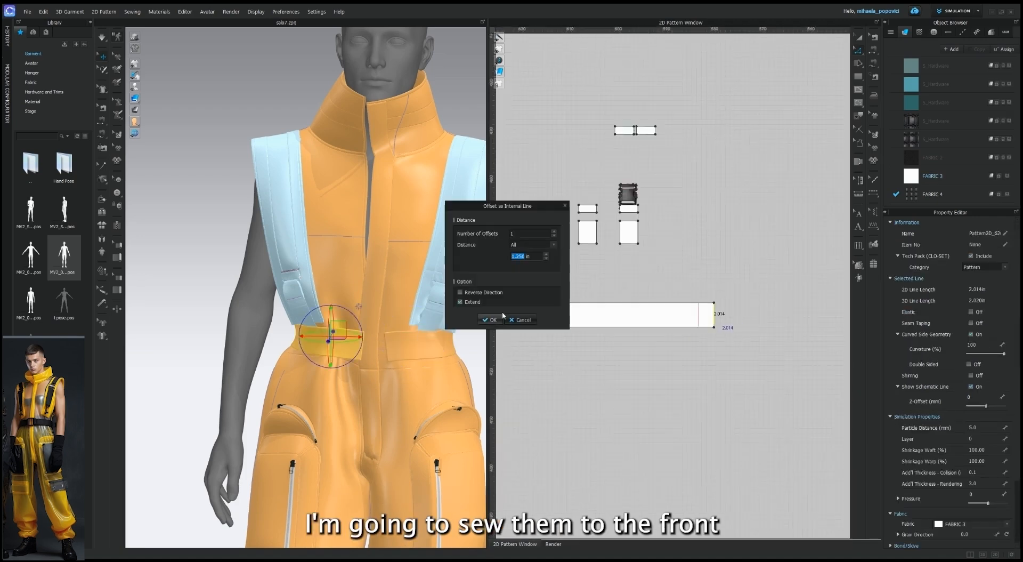
key(Return)
scroll(669, 282, down, 1)
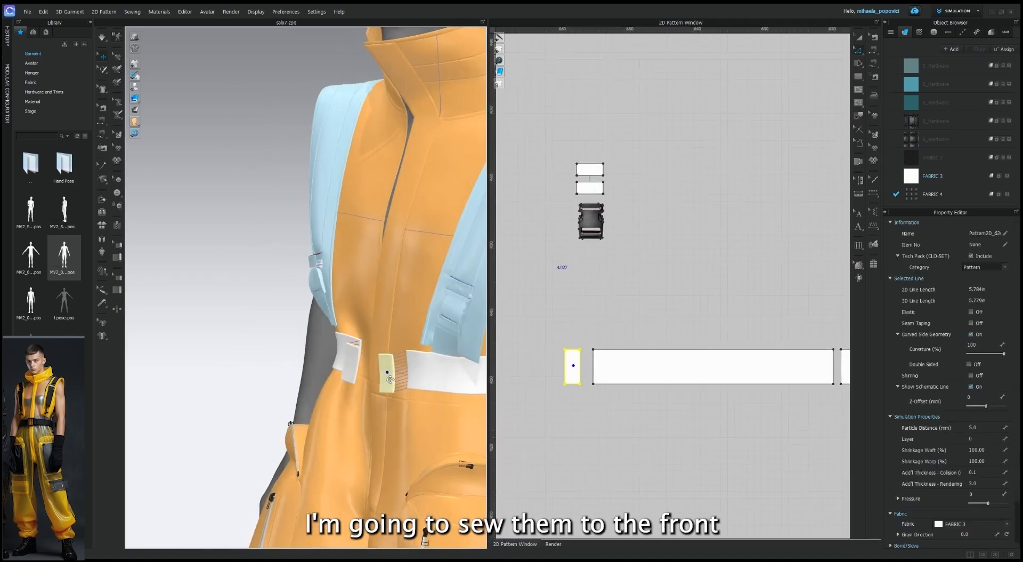
scroll(434, 349, up, 3)
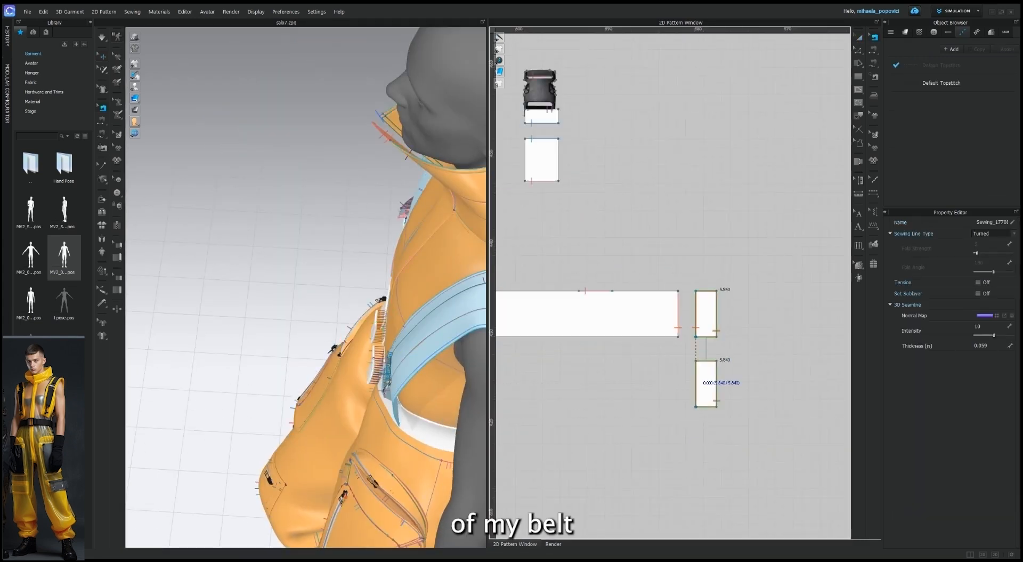
- Offset the belt buckle rectangle's remaining short edge as an internal line at 0.25 in
scroll(609, 370, down, 2)
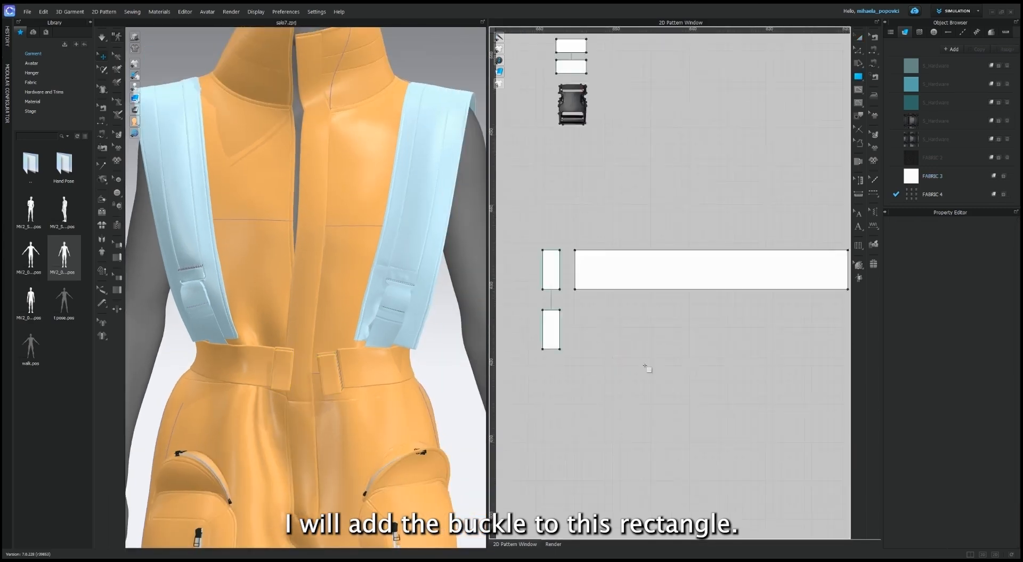
scroll(637, 294, down, 2)
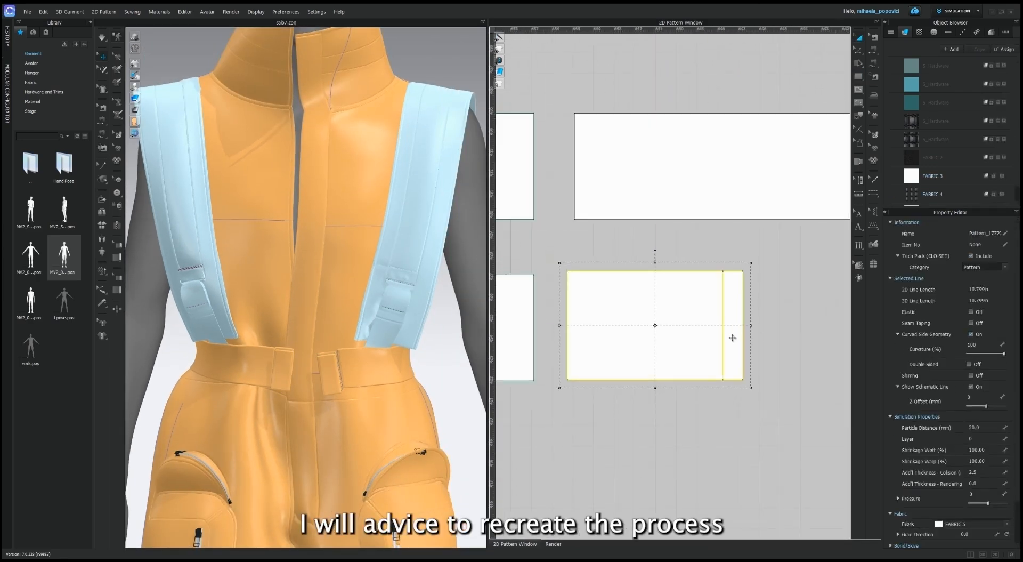
key(Delete)
key(z)
click(568, 323)
right_click(567, 323)
click(598, 256)
text(0.25)
click(490, 321)
click(723, 340)
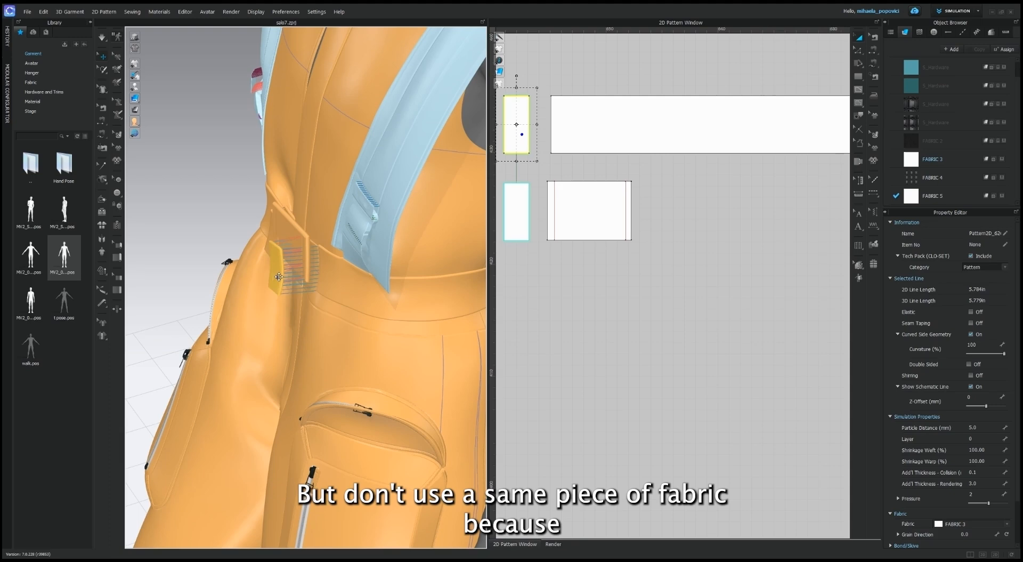
- Simulate the garment in 3D to settle the buckle rectangle between the two belt inserts
scroll(311, 261, down, 3)
right_drag(279, 277, 326, 266)
click(312, 257)
click(261, 255)
right_drag(261, 255, 329, 247)
click(292, 265)
click(103, 36)
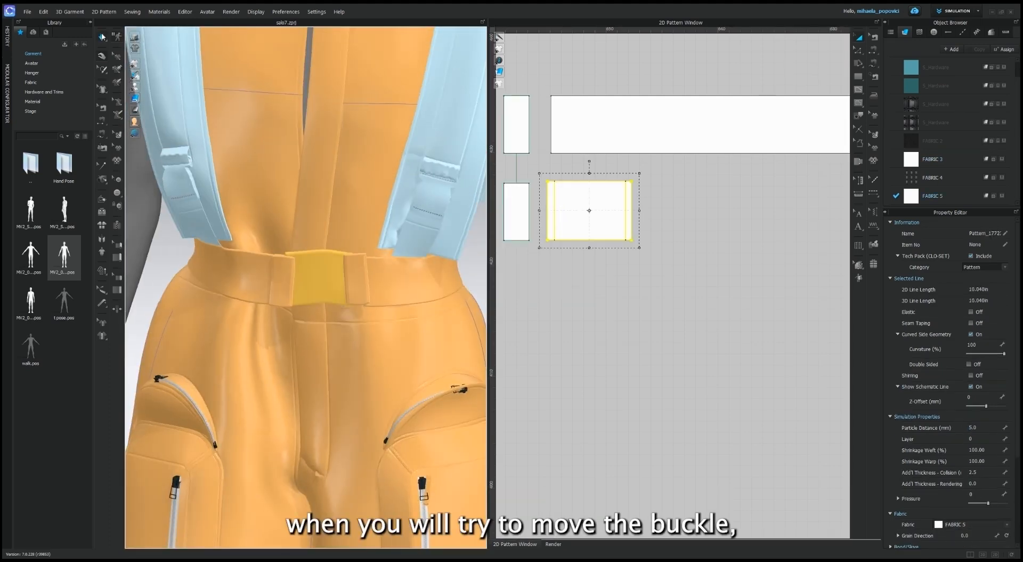
key(space)
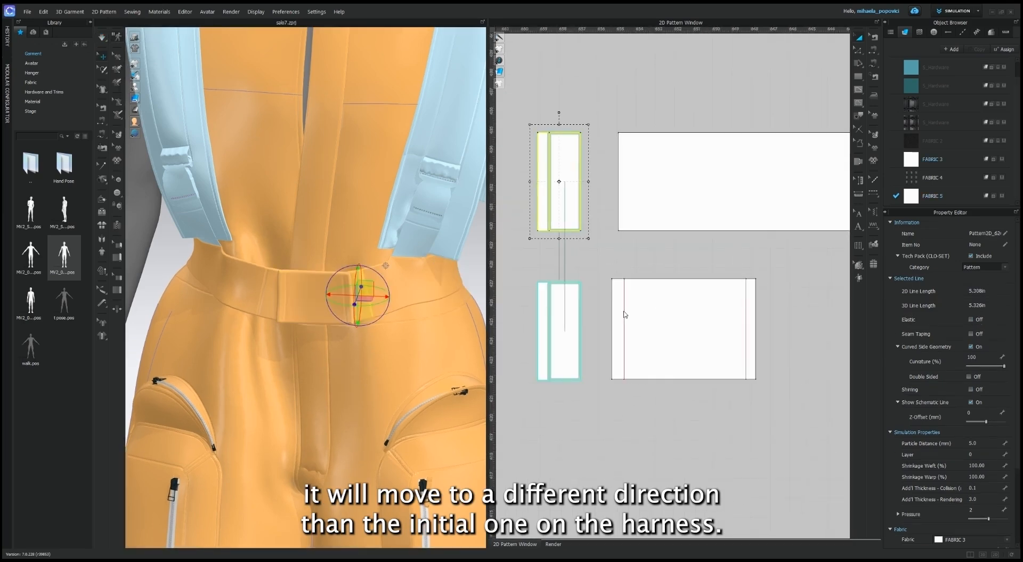
- Rerun the simulation on the belt with the buckle rectangle attached between its folded inserts
click(625, 314)
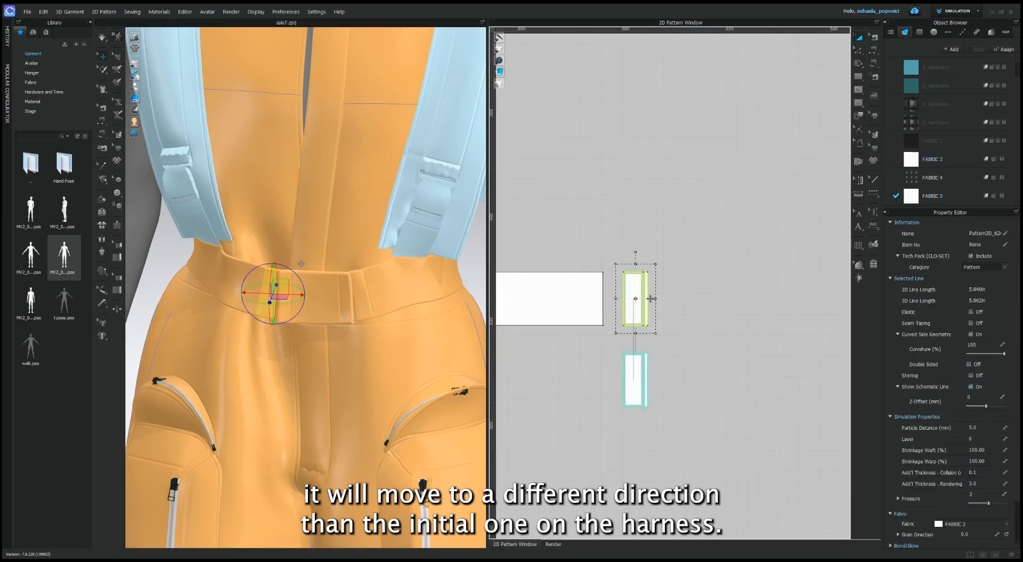
scroll(187, 101, down, 5)
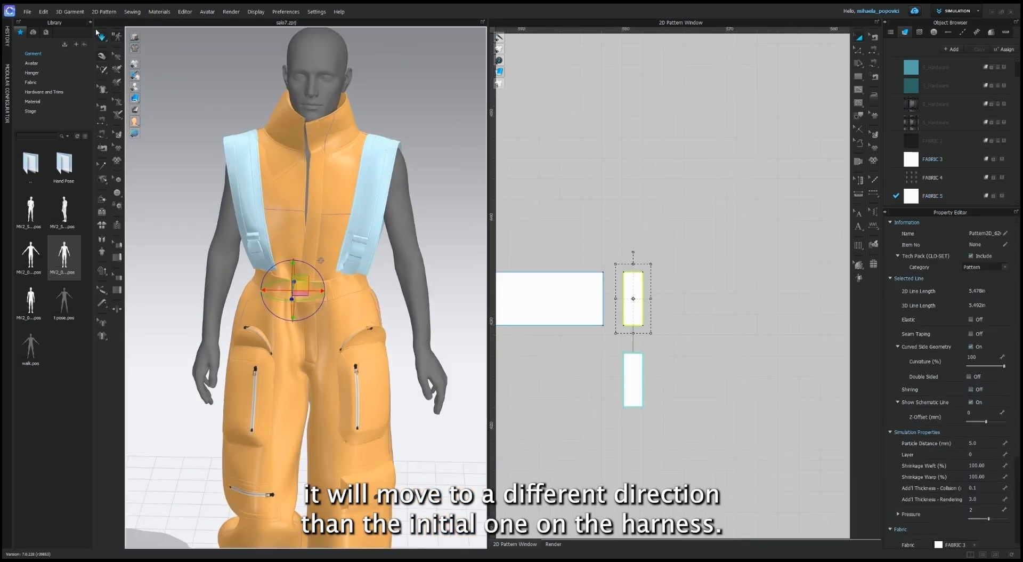
click(102, 37)
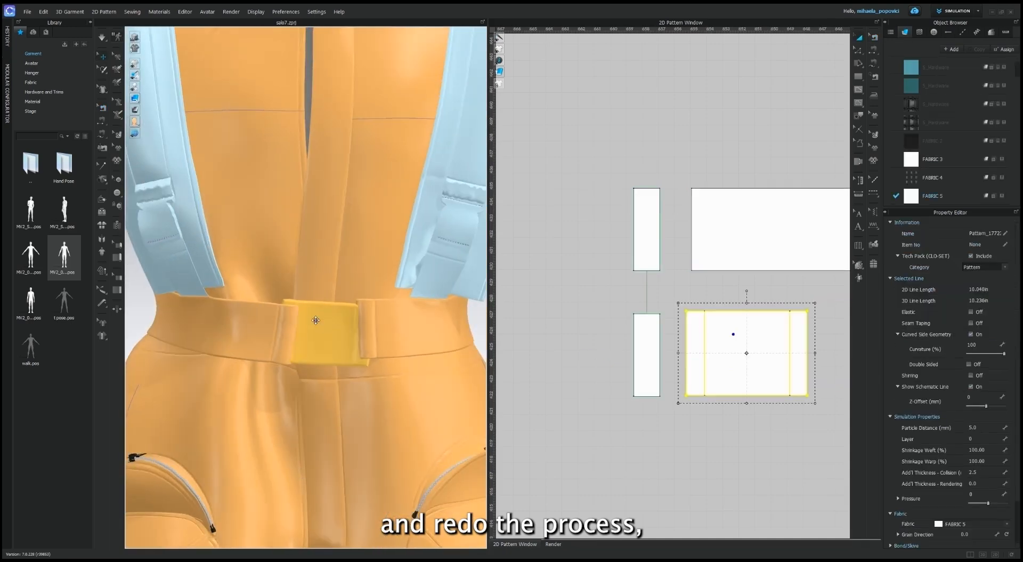
click(713, 212)
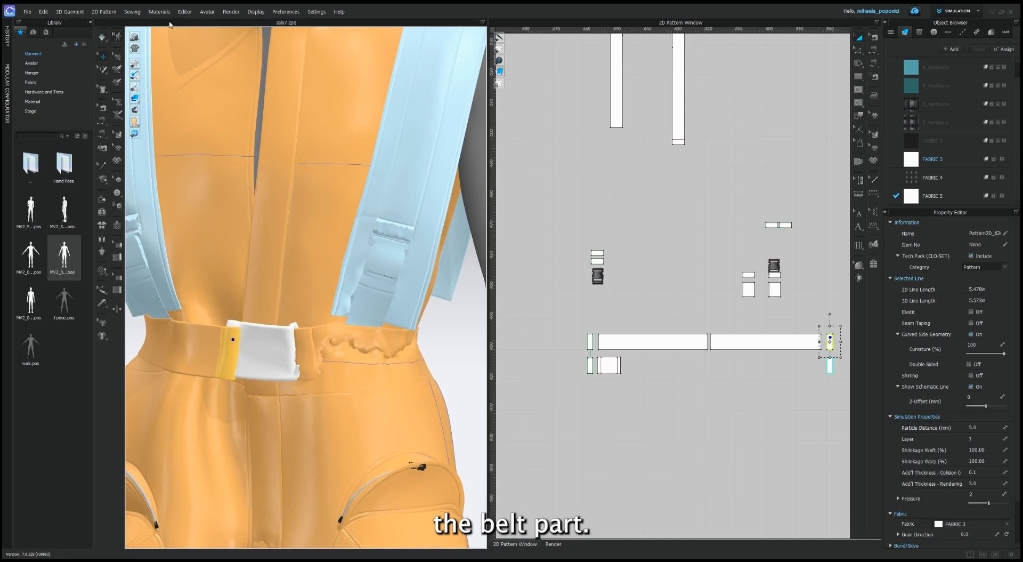
click(102, 37)
- Select both belt halves on the avatar and open their layer value for editing
scroll(304, 288, down, 3)
click(366, 340)
shift+click(207, 334)
right_drag(341, 266, 256, 266)
click(978, 438)
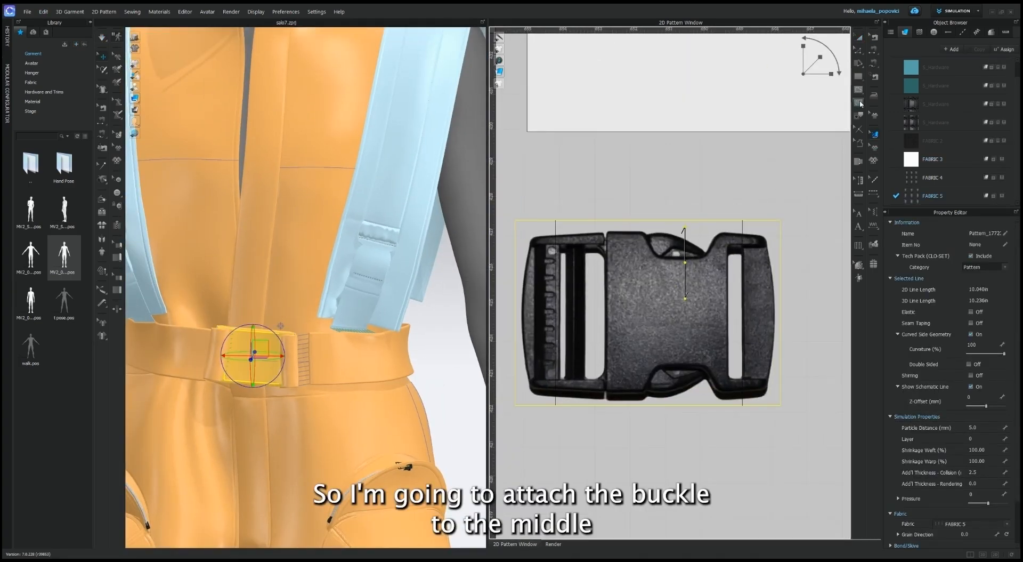
- Trace the belt buckle's outline with an internal polygon and delete the surplus rectangle area around it
click(859, 103)
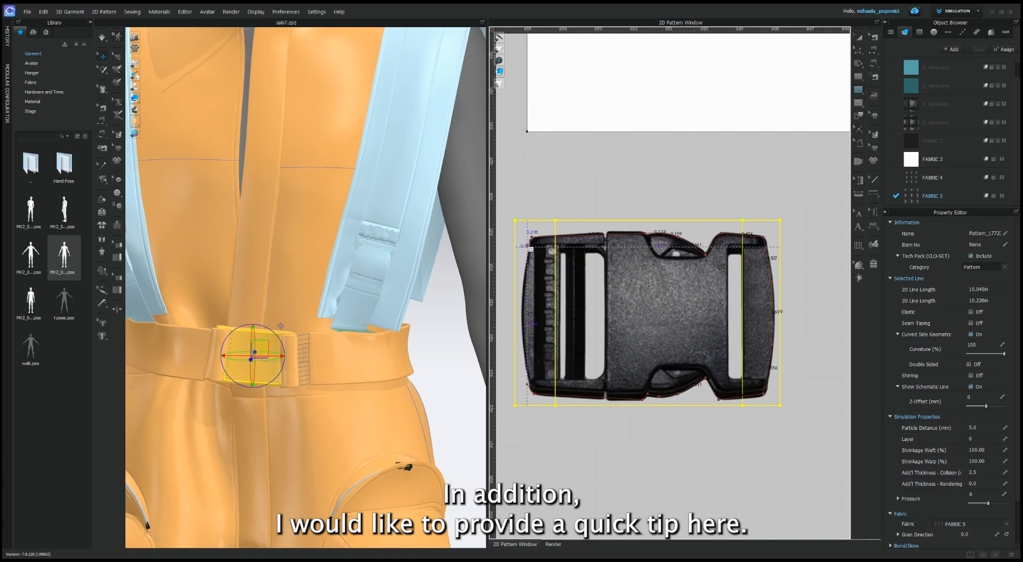
click(527, 247)
click(527, 384)
key(a)
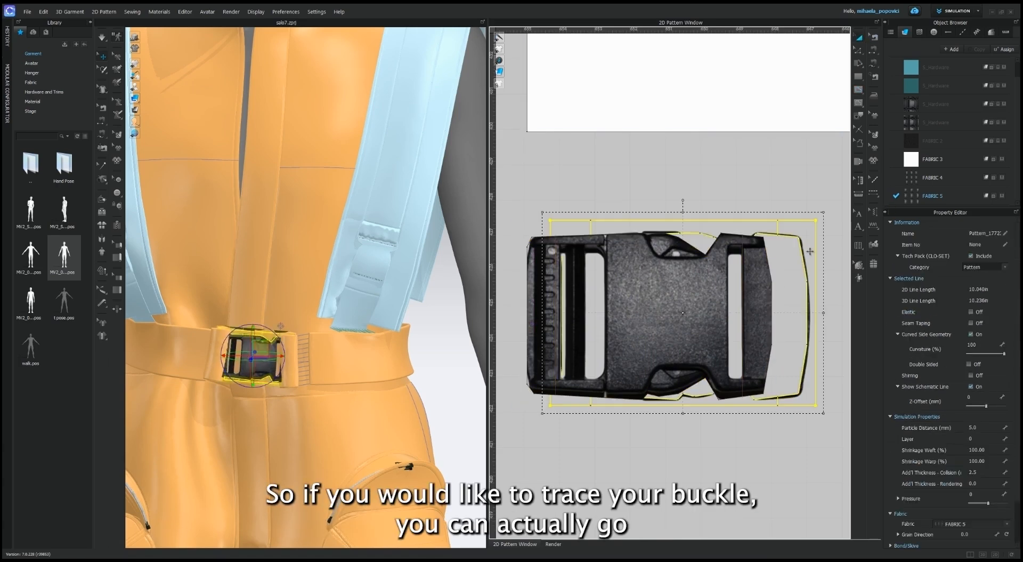
key(Delete)
- Reposition the traced buckle piece and move and scale its image texture to fit the cut outline
click(673, 267)
drag(653, 205, 653, 204)
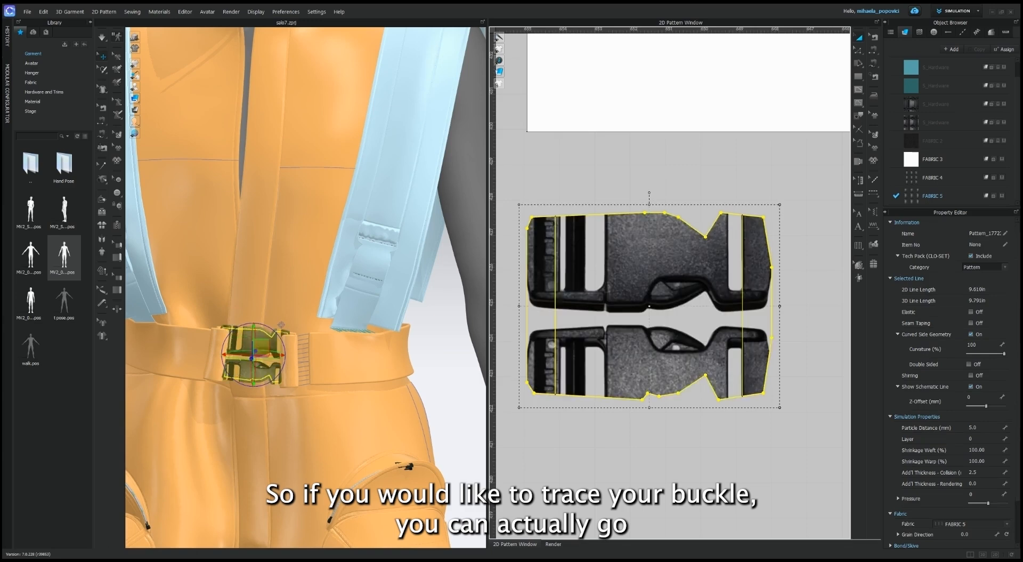
click(874, 135)
drag(626, 271, 625, 360)
drag(820, 57, 823, 55)
mouse_move(673, 227)
mouse_down()
mouse_move(685, 270)
mouse_move(666, 208)
mouse_up()
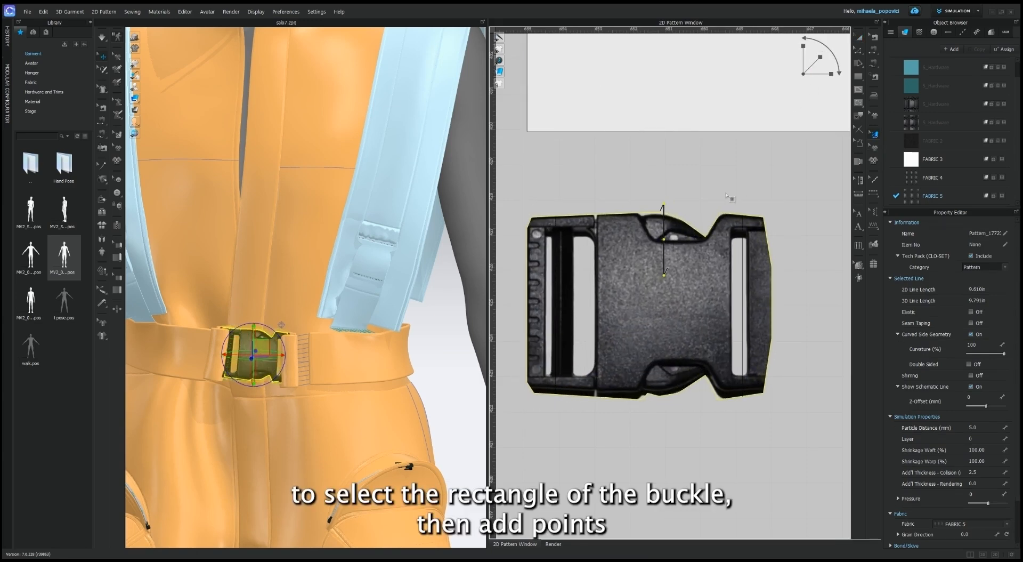
click(730, 195)
- Stop the side of FABRIC 5 from using the front material and give it a gray color
scroll(730, 195, down, 4)
middle_drag(753, 208, 743, 239)
click(248, 360)
right_drag(339, 358, 256, 355)
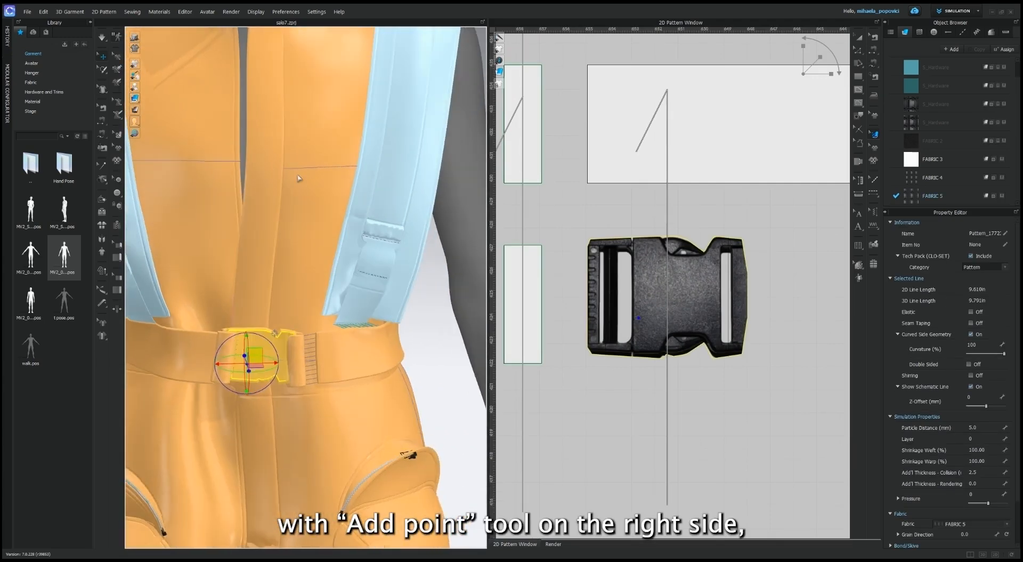
right_drag(298, 178, 291, 178)
click(933, 196)
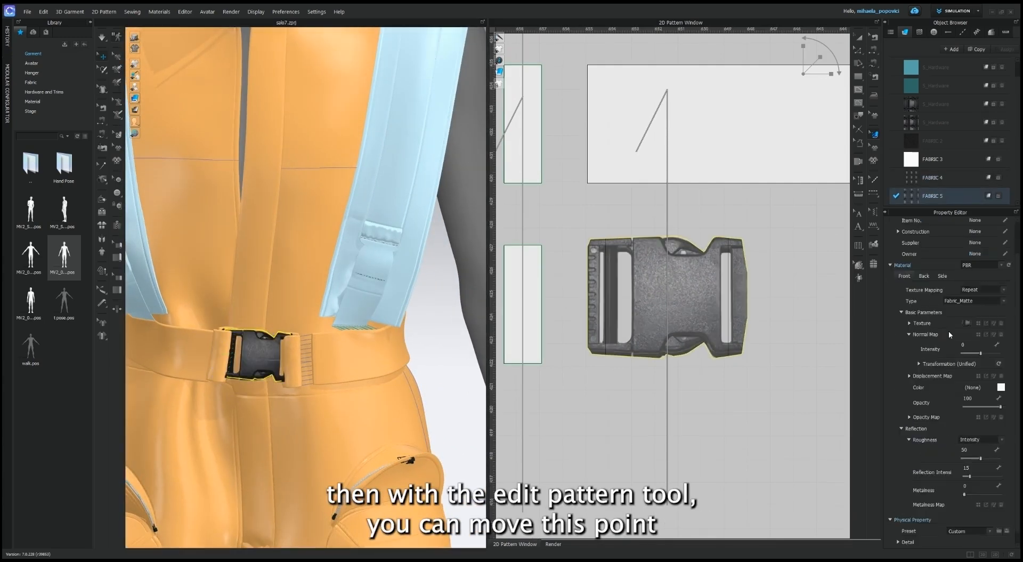
click(925, 276)
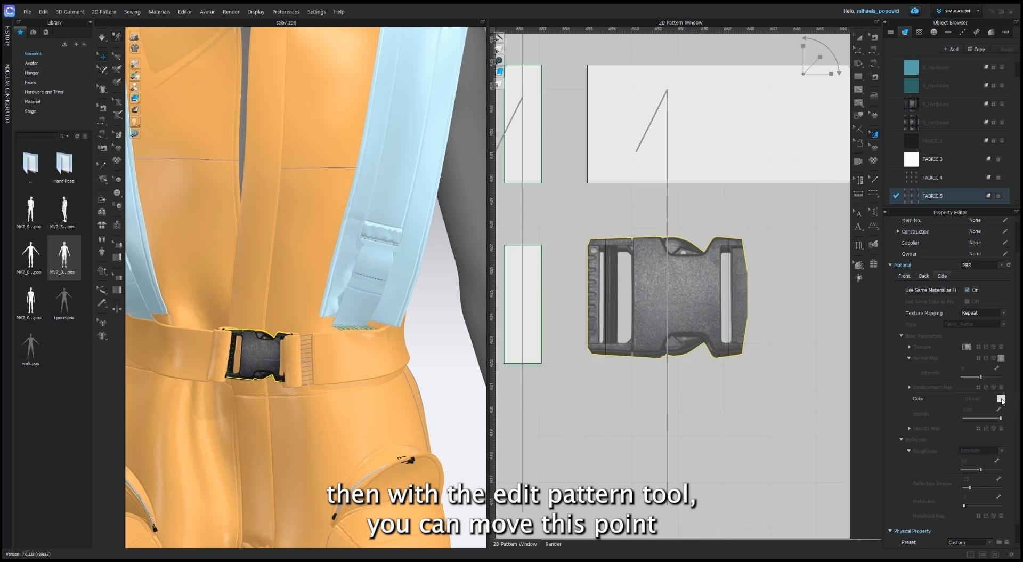
click(967, 289)
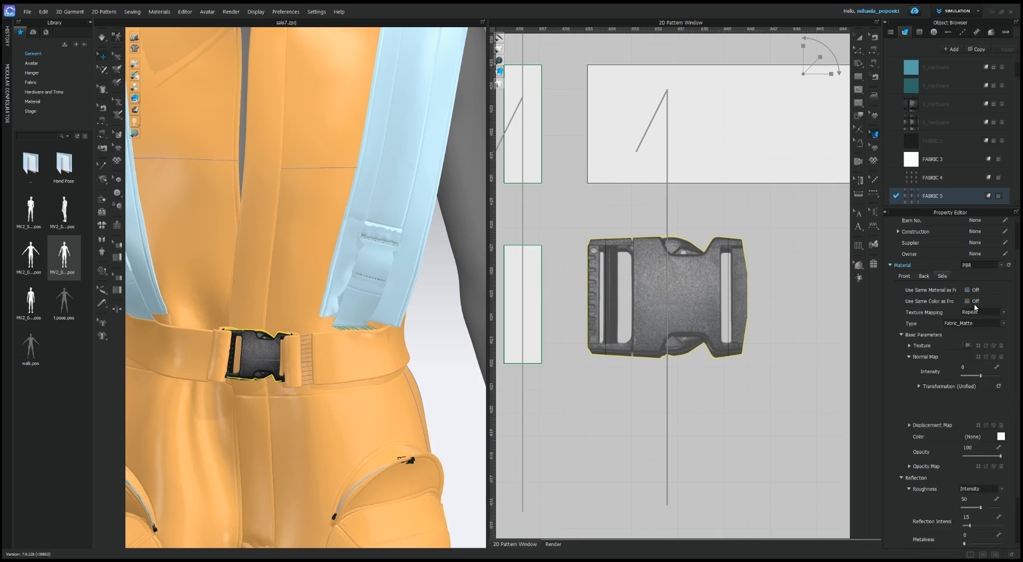
click(1001, 409)
click(253, 349)
click(491, 378)
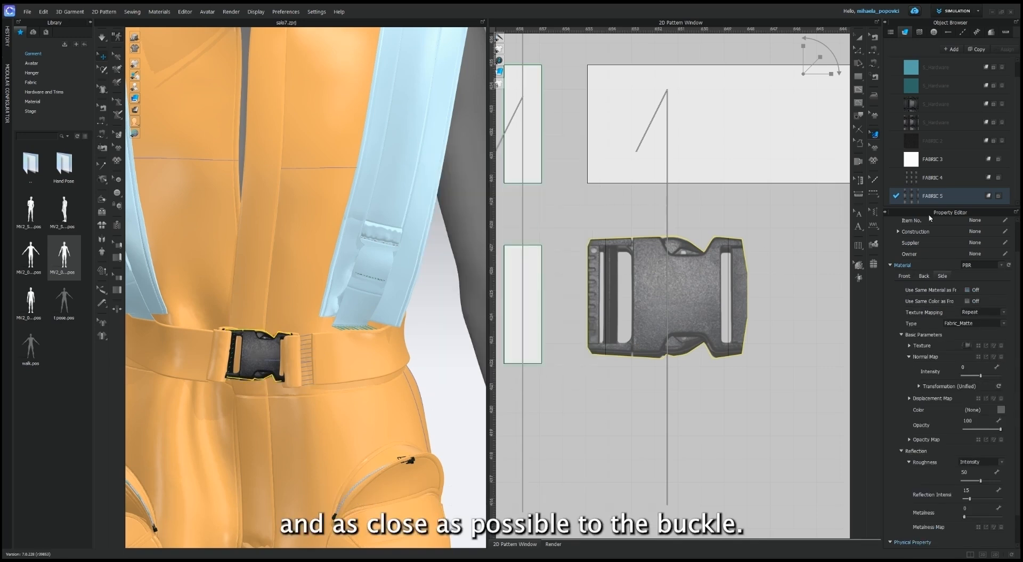
scroll(980, 353, down, 1)
double_click(941, 198)
- Select the belt, insert and buckle pieces together in the pattern layout and simulate the garment
scroll(606, 372, down, 5)
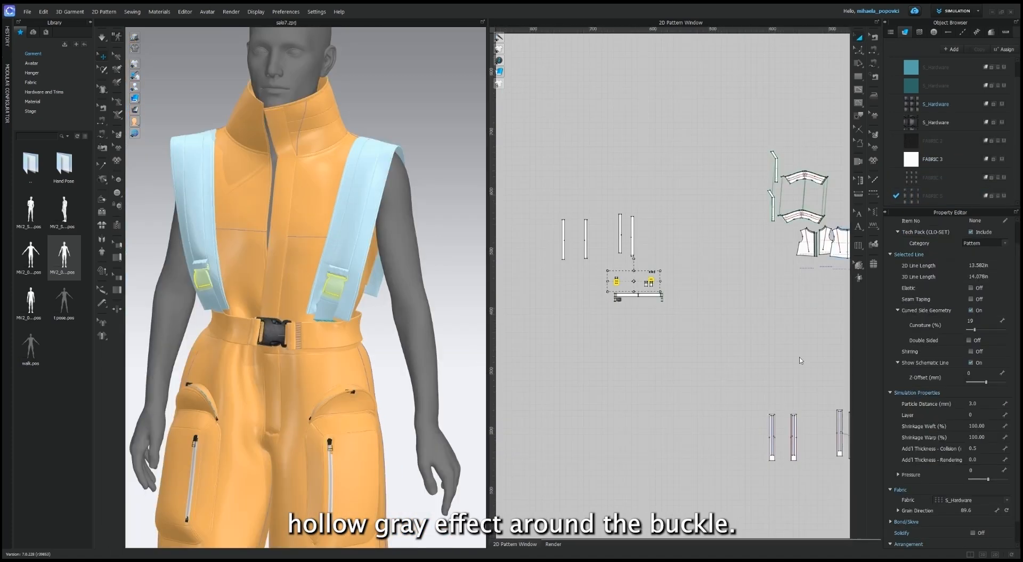
scroll(646, 329, up, 5)
scroll(655, 290, down, 8)
middle_drag(687, 235, 670, 231)
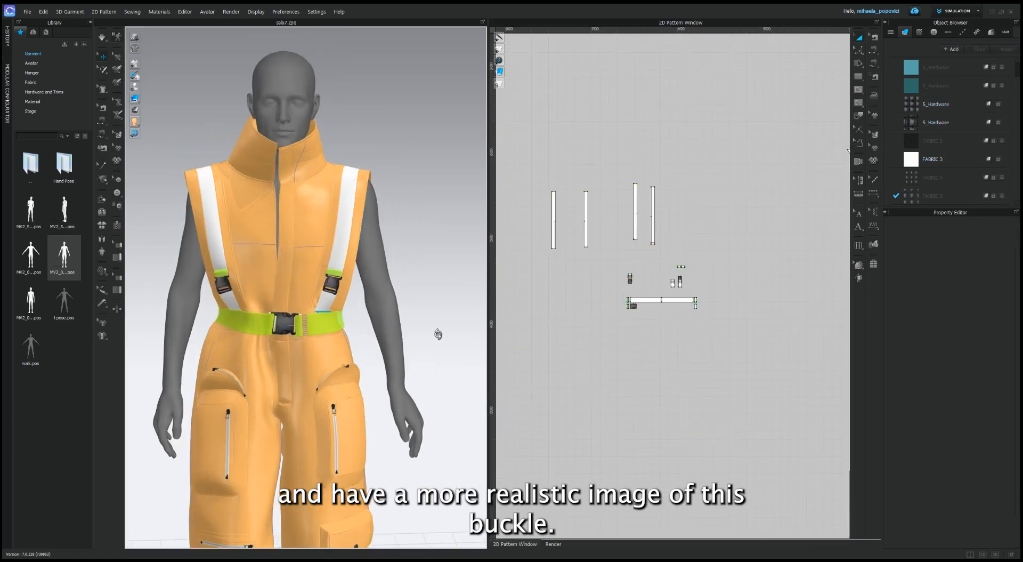
scroll(586, 227, down, 2)
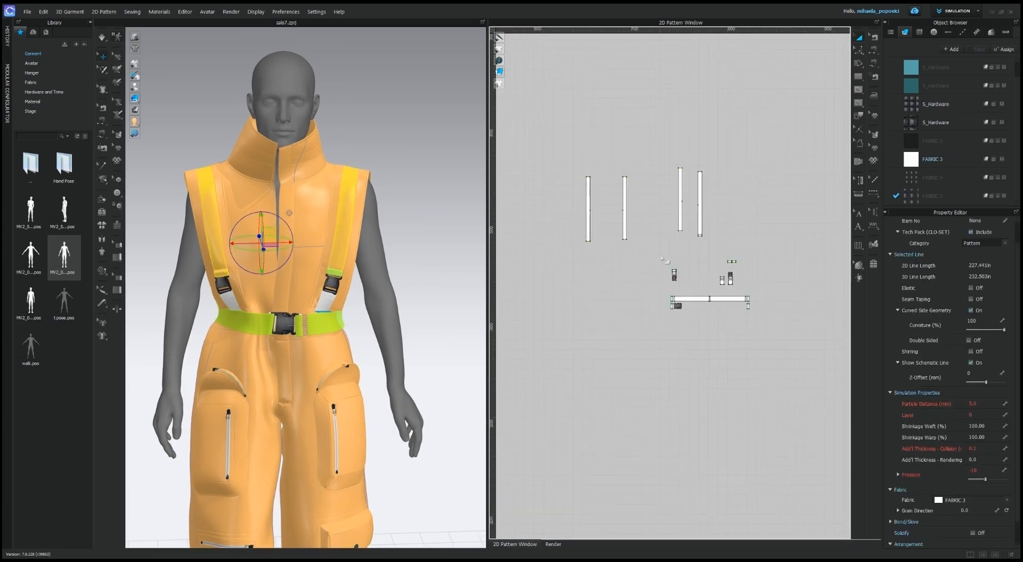
click(670, 256)
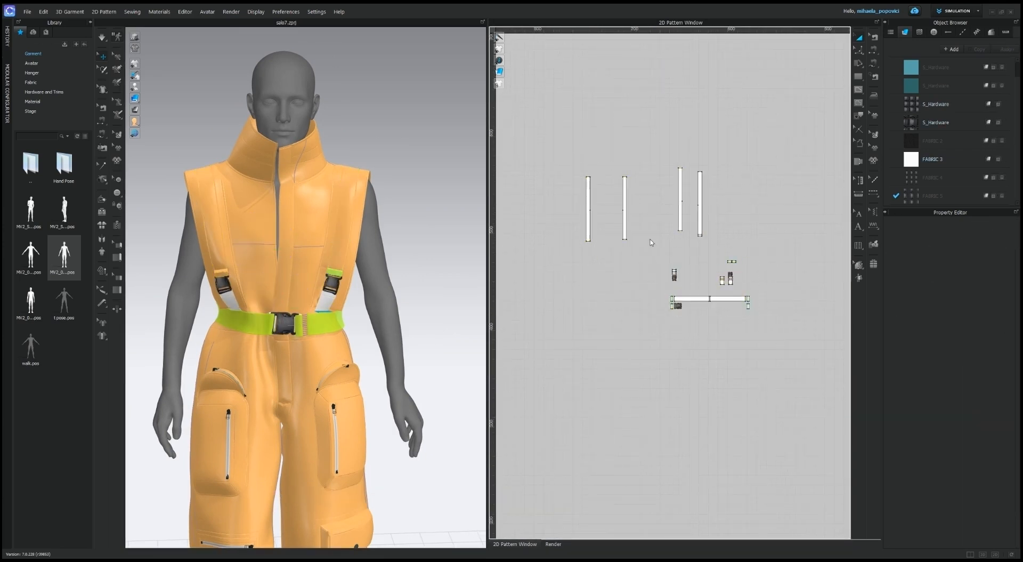
drag(670, 256, 753, 313)
click(573, 337)
click(102, 36)
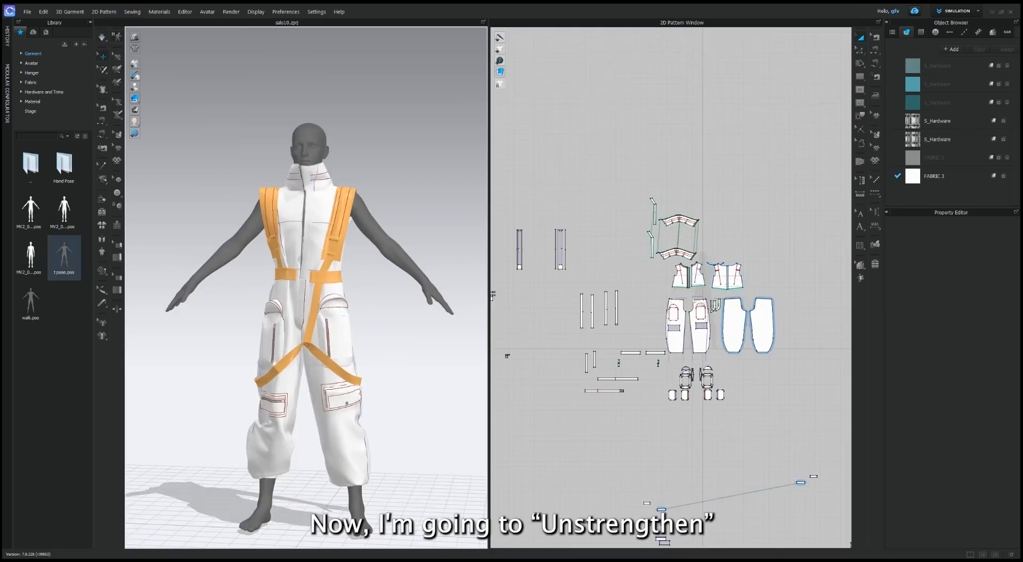
- Select the front and back bodice pieces, the collar and the front placket strips in the pattern layout
scroll(746, 288, up, 5)
click(578, 273)
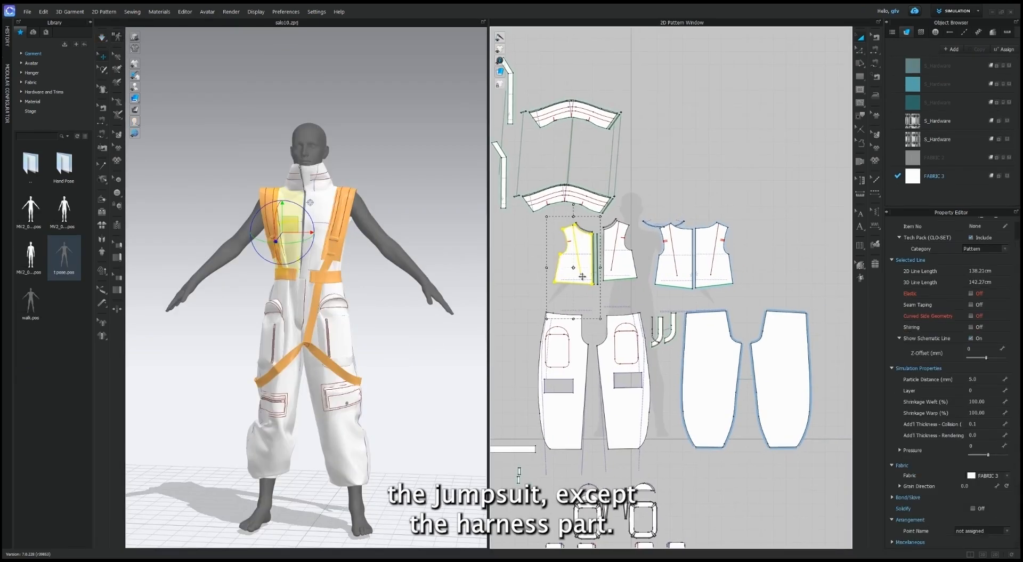
shift+click(629, 268)
shift+click(682, 265)
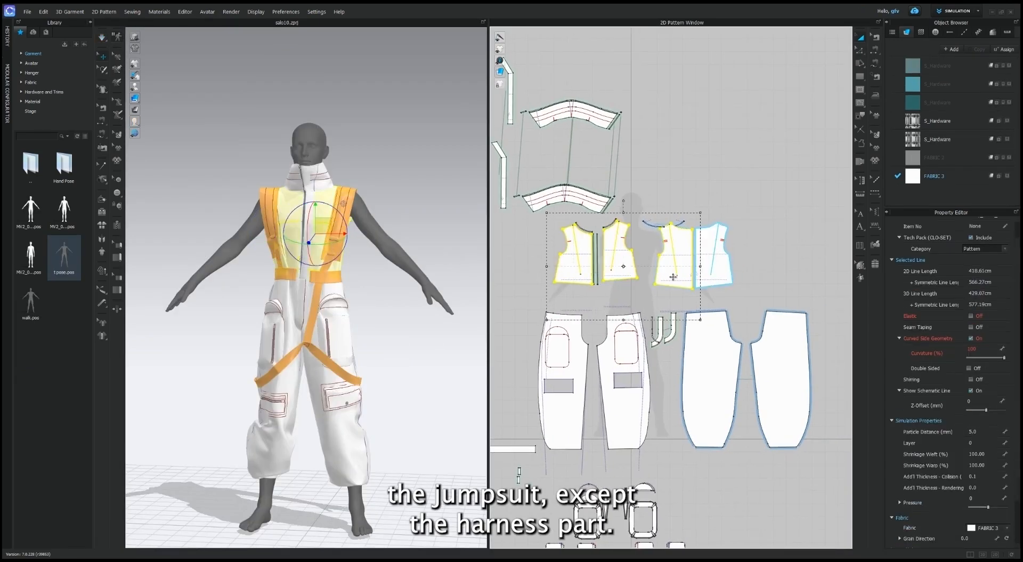
shift+click(706, 270)
scroll(593, 208, up, 3)
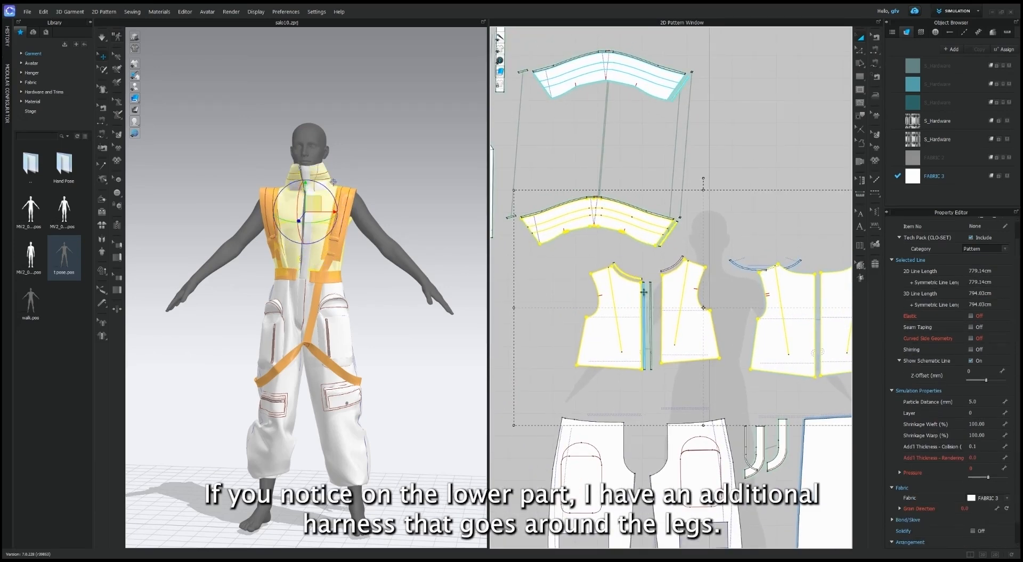
shift+click(649, 294)
shift+click(671, 265)
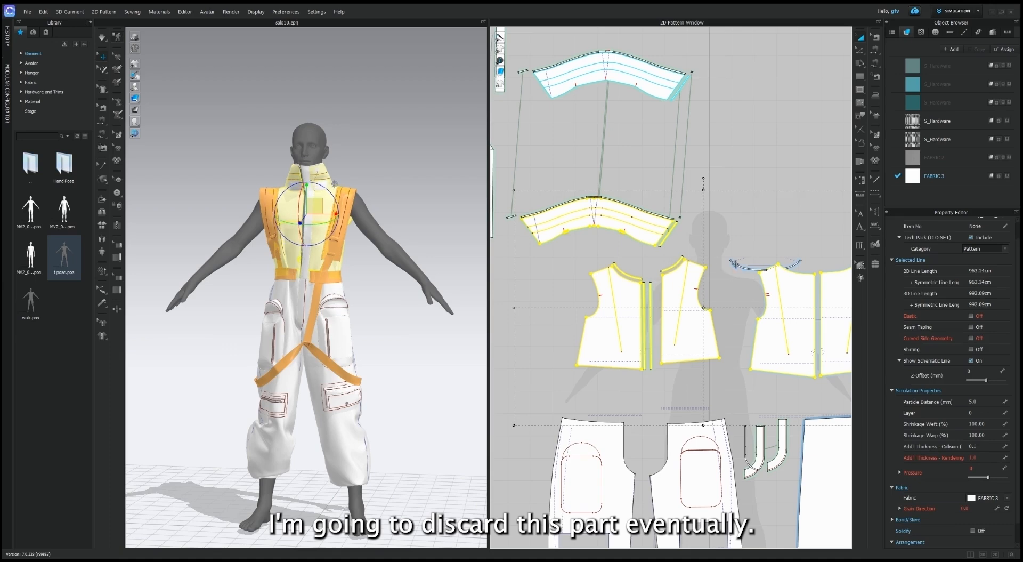
- Add the front and back trouser pieces and curved strips to the selection and assign the gray-green S_Hardware fabric
shift+click(756, 445)
shift+click(781, 440)
shift+click(696, 433)
shift+click(610, 437)
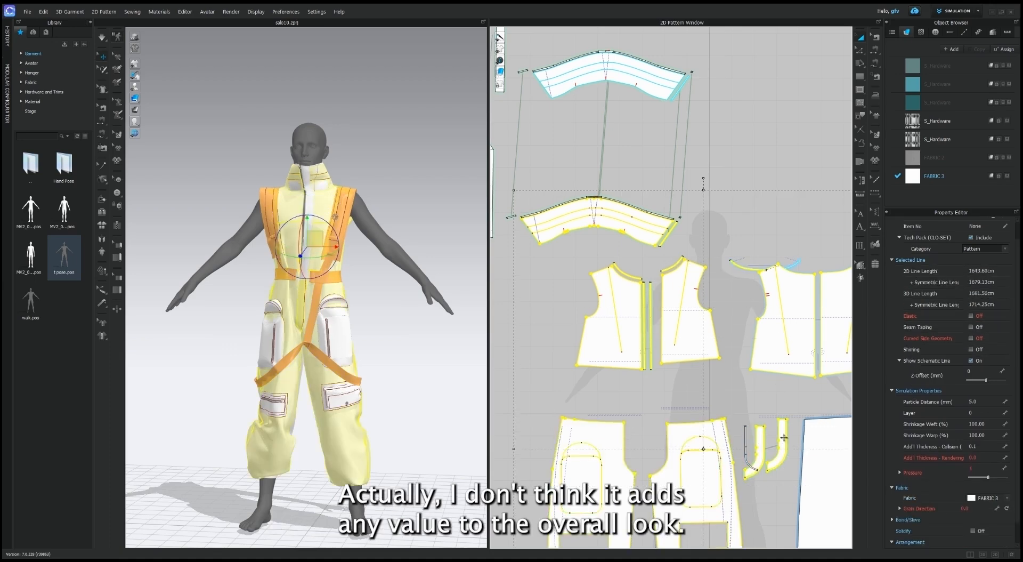
middle_drag(837, 452, 663, 332)
shift+click(666, 331)
shift+click(791, 331)
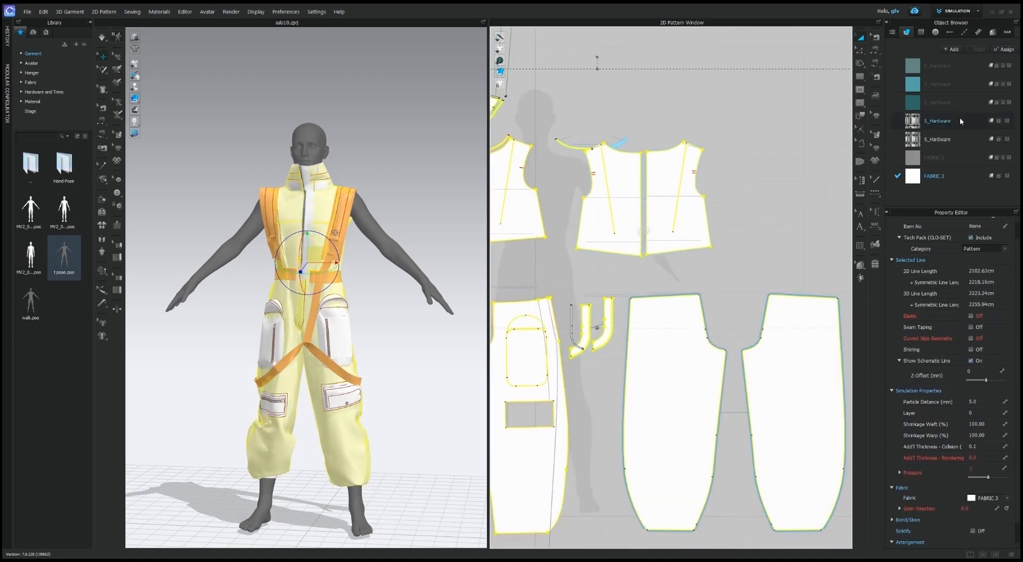
click(1007, 65)
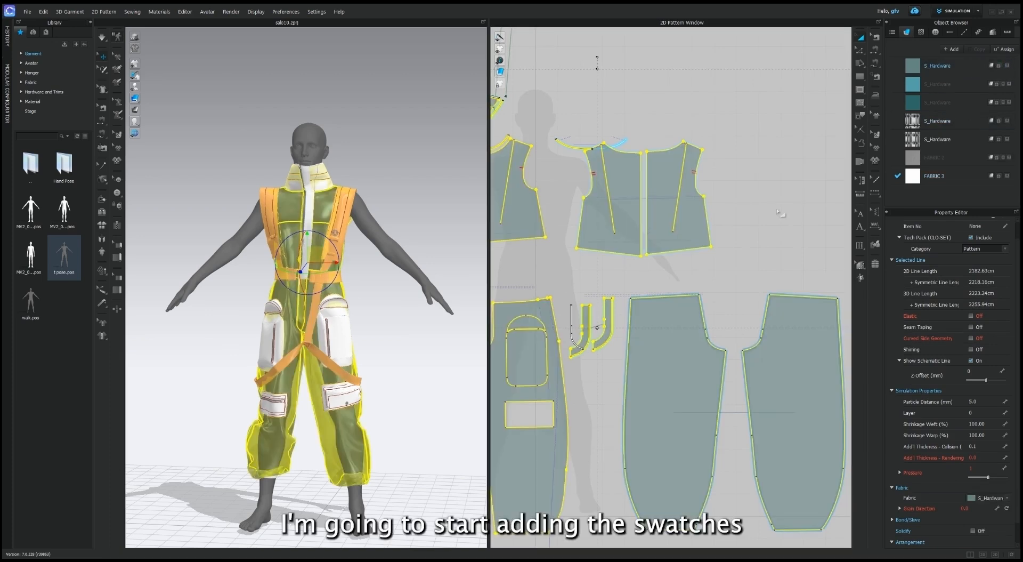
- Add the second collar piece and two angled strips to the selection and assign the gray-green S_Hardware fabric to them
middle_drag(644, 290, 825, 339)
scroll(704, 244, down, 4)
middle_drag(614, 89, 624, 165)
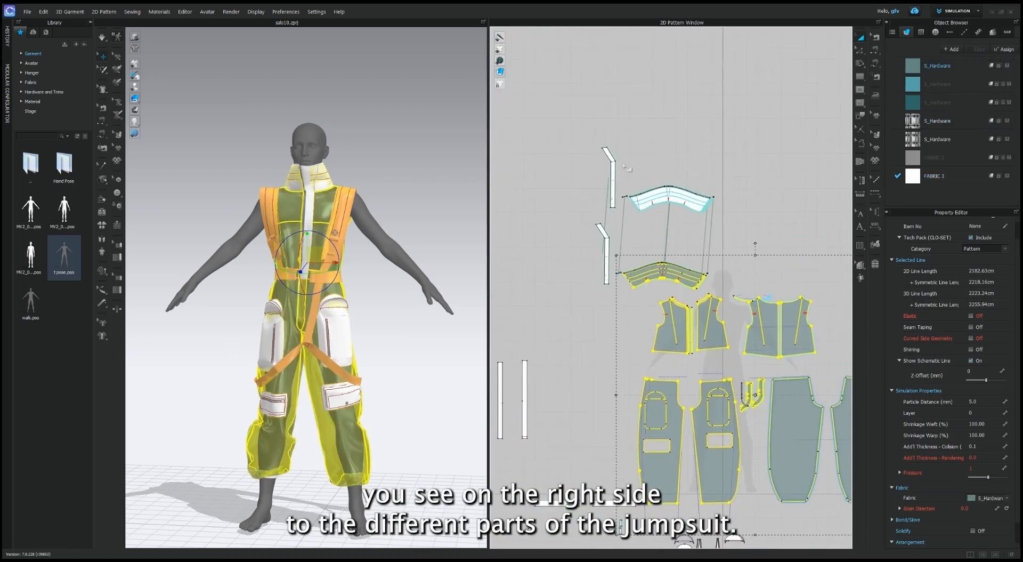
shift+click(664, 202)
shift+click(605, 244)
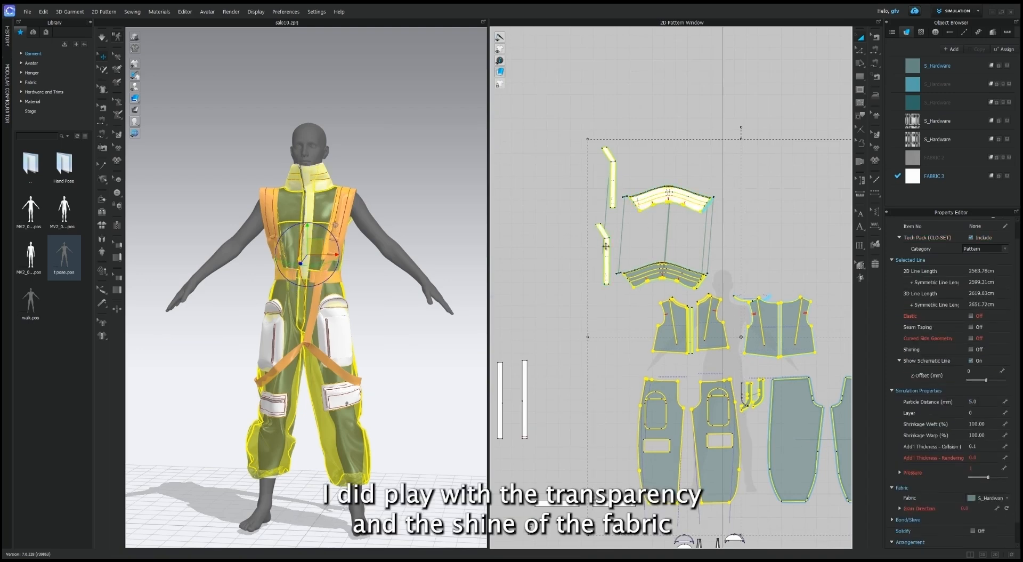
scroll(721, 194, up, 4)
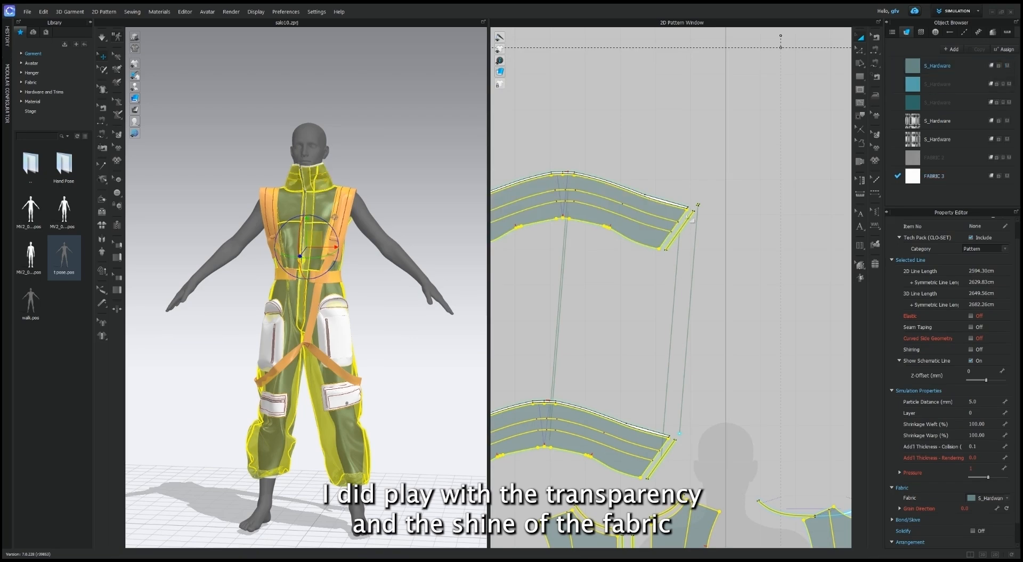
scroll(745, 304, down, 3)
scroll(745, 305, up, 5)
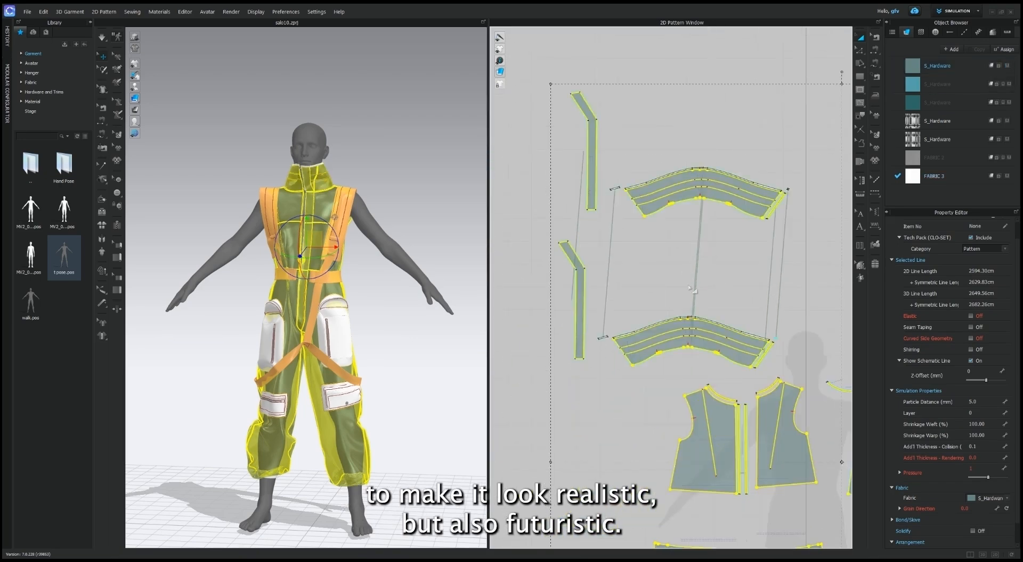
- Add the thin strip along the lower collar piece's upper edge to the selection and assign the gray-green S_Hardware fabric
shift+click(679, 361)
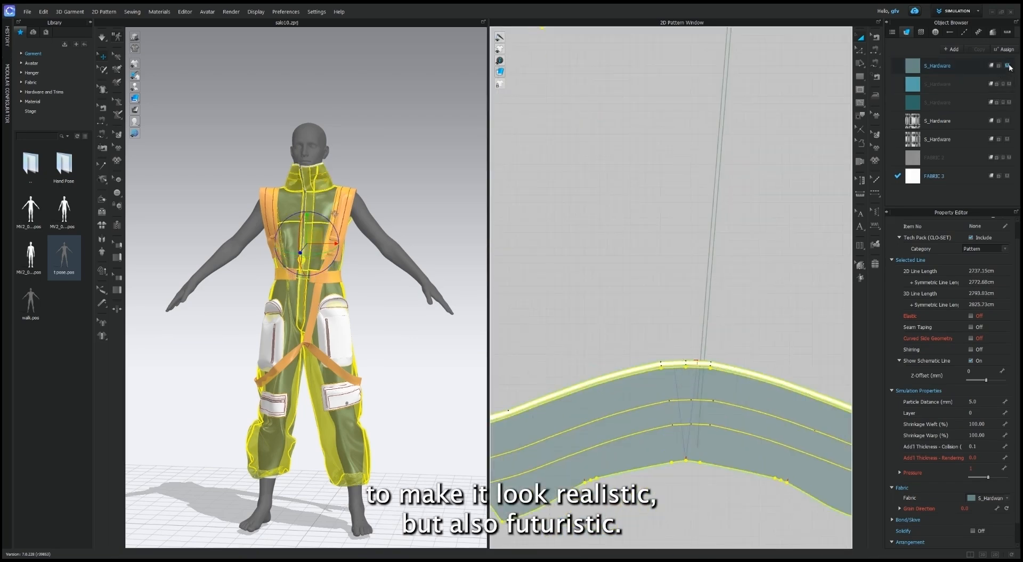
scroll(633, 292, down, 3)
scroll(656, 321, up, 4)
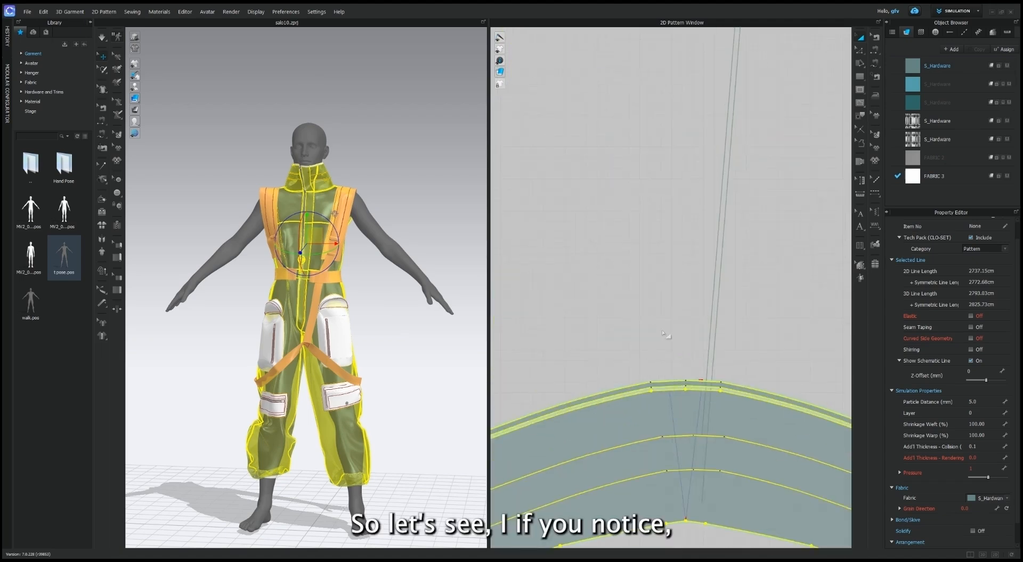
scroll(648, 308, down, 2)
scroll(272, 119, up, 5)
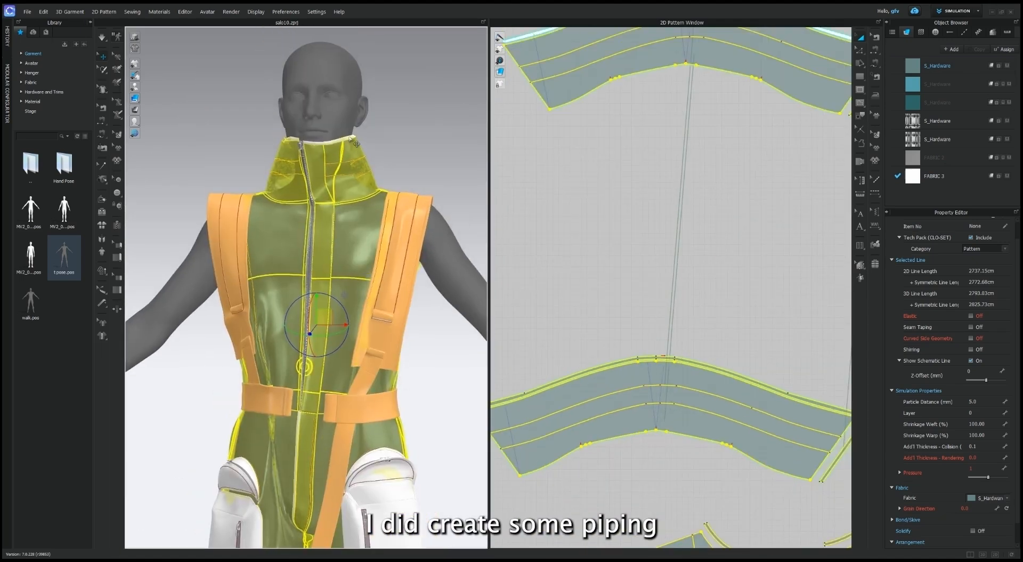
- Select the short white piping strip at the front neckline and assign the gray-green S_Hardware fabric to it
click(355, 142)
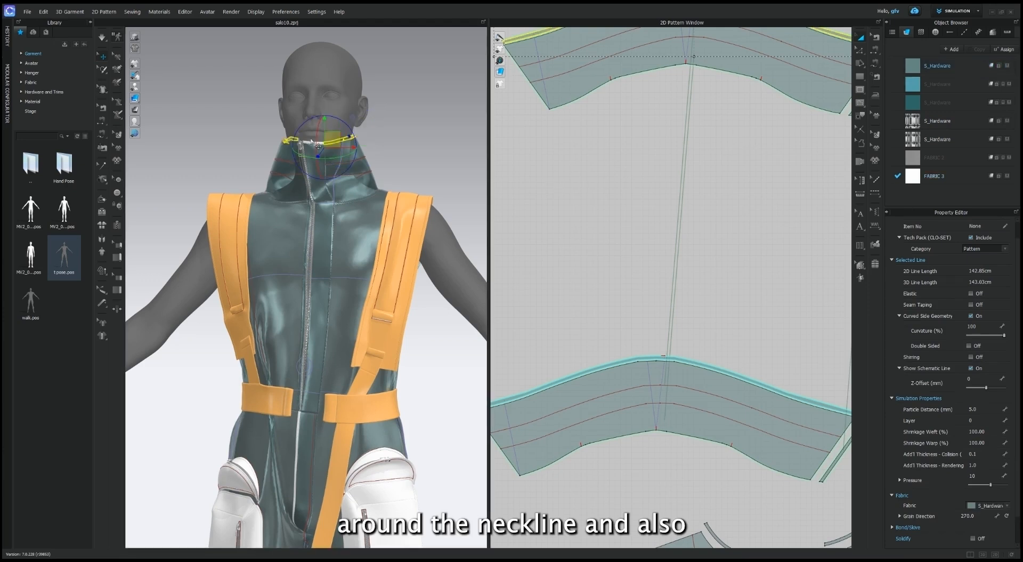
click(364, 145)
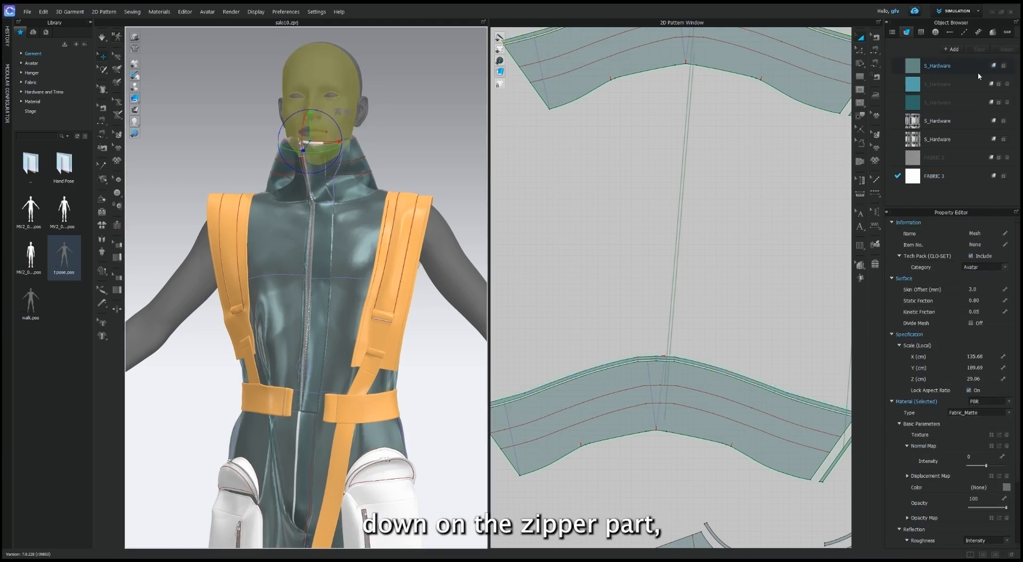
click(452, 183)
click(320, 145)
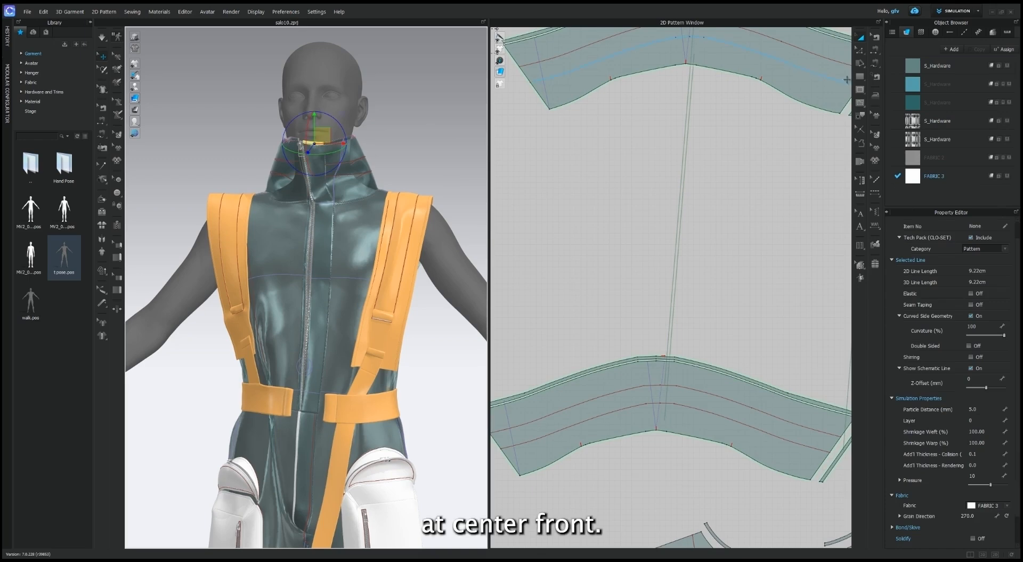
right_drag(449, 248, 387, 341)
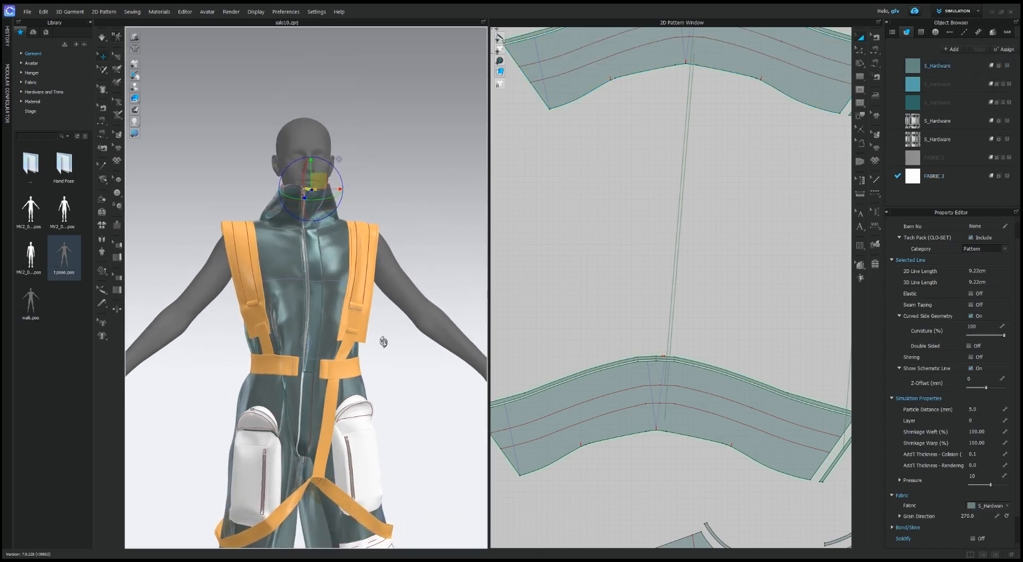
- Select the white panels and top flaps of the upper cargo pockets on both legs of the 3D garment
scroll(385, 341, up, 4)
click(410, 341)
scroll(382, 257, up, 2)
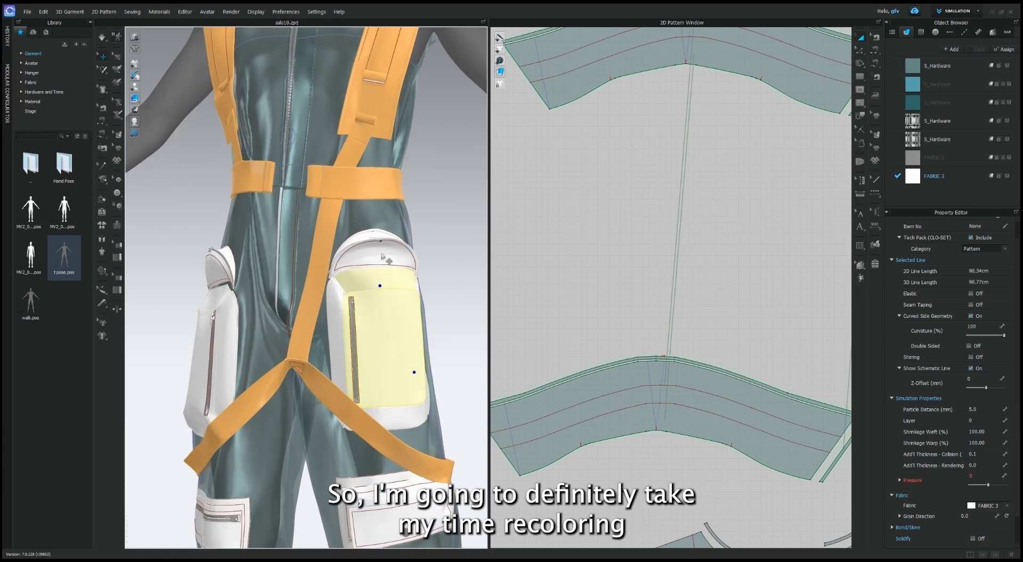
shift+click(337, 305)
right_drag(474, 400, 437, 409)
right_drag(377, 437, 419, 474)
middle_drag(419, 474, 419, 417)
shift+click(189, 291)
shift+click(224, 283)
shift+click(212, 229)
shift+click(203, 207)
shift+click(225, 192)
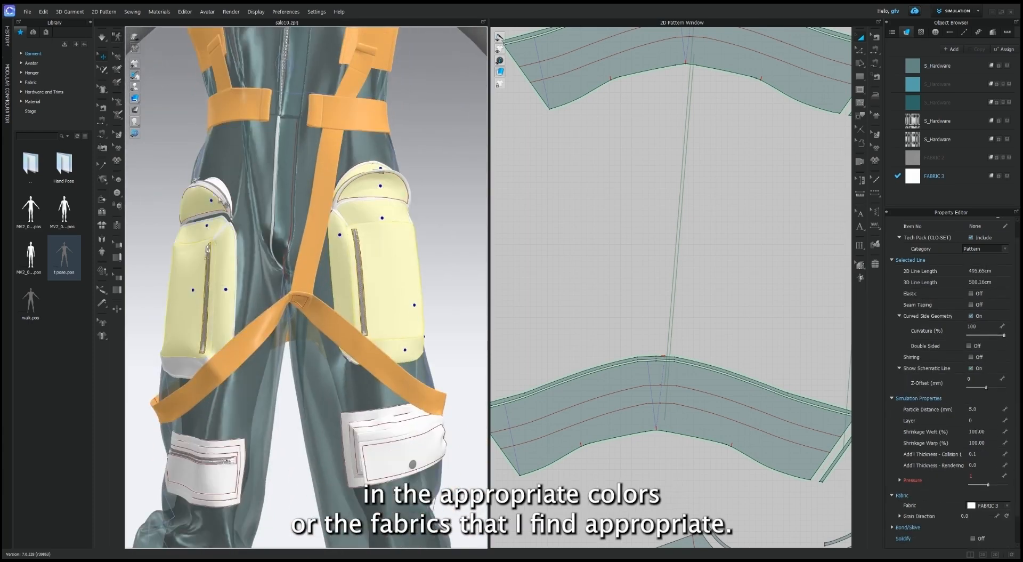
right_drag(215, 325, 298, 337)
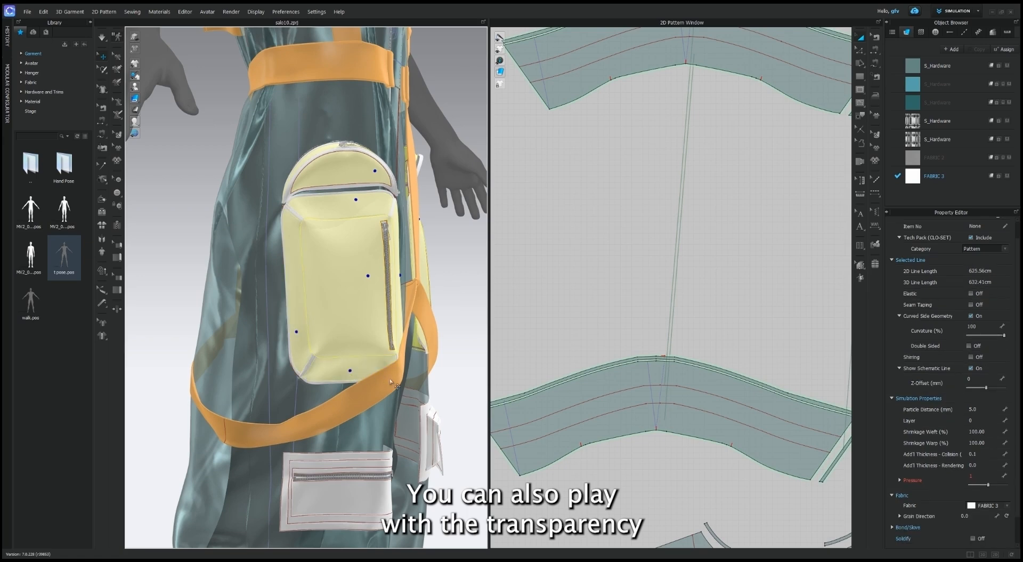
- Add the lower leg pocket pieces, assign the gray-green S_Hardware fabric, and give the remaining white pocket flap the light blue S_Hardware fabric
right_drag(392, 490, 264, 415)
shift+click(306, 432)
shift+click(311, 440)
shift+click(264, 459)
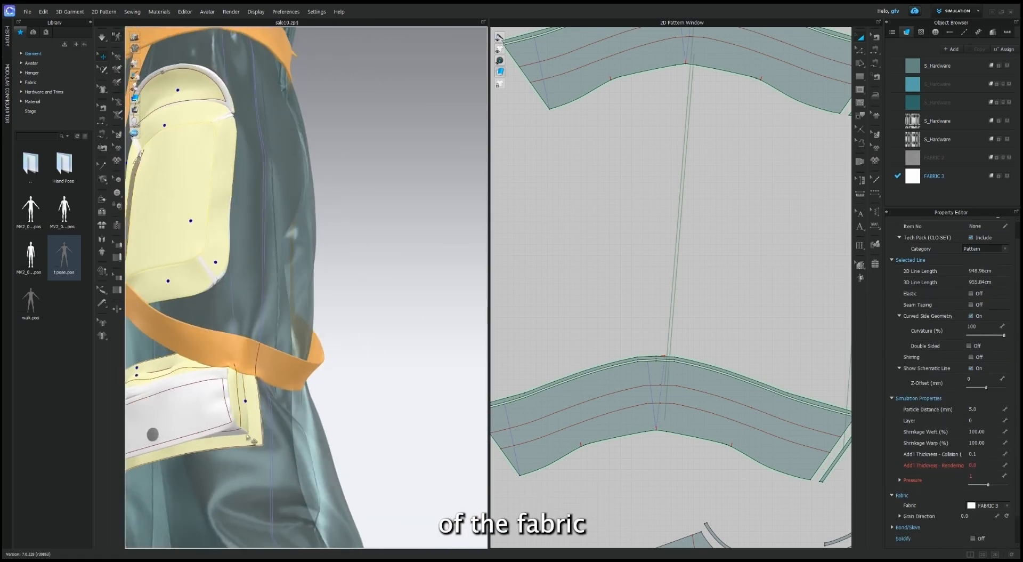
scroll(298, 320, down, 5)
right_drag(320, 298, 367, 325)
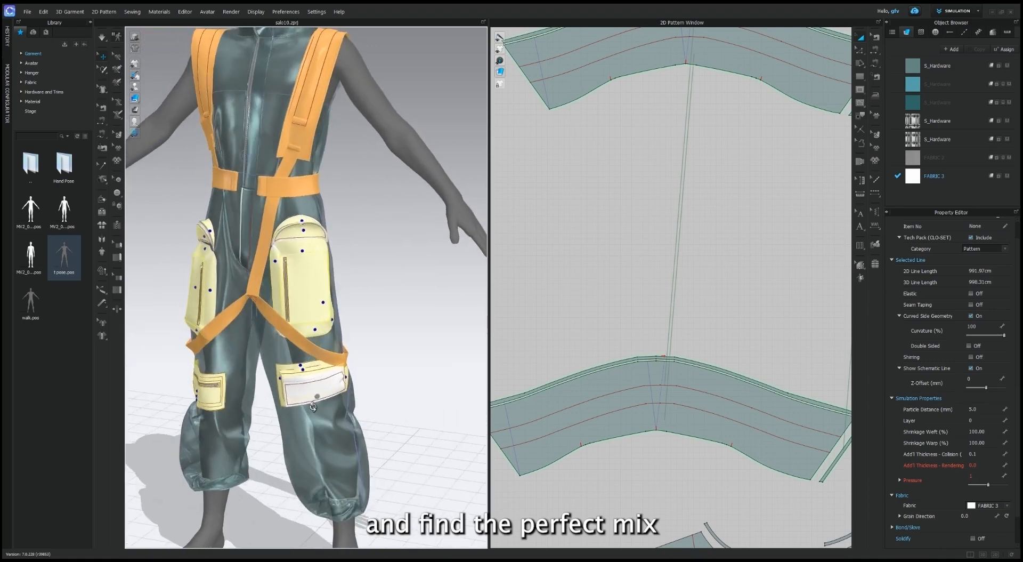
middle_drag(258, 148, 298, 212)
click(1008, 67)
scroll(429, 375, up, 4)
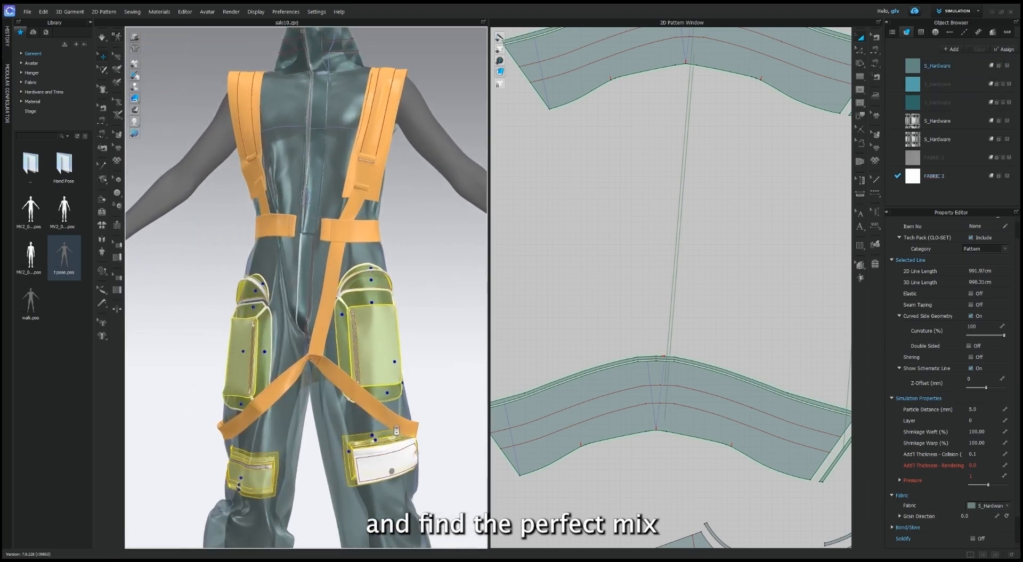
click(366, 475)
click(1007, 84)
- Select the white trim strips around the top of the upper cargo pocket on the 3D garment
click(369, 285)
scroll(373, 299, up, 4)
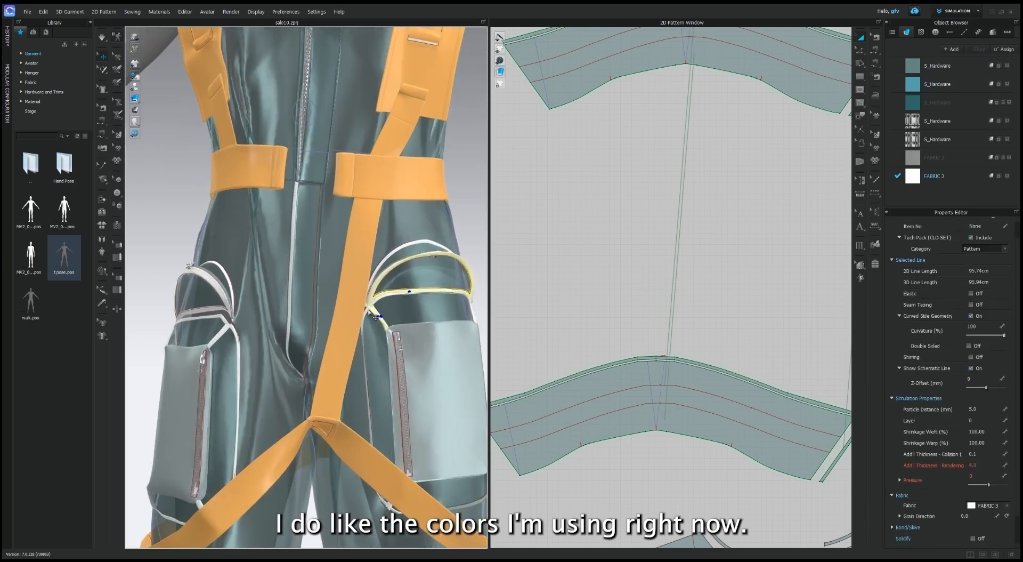
shift+click(388, 261)
right_drag(389, 261, 314, 265)
shift+click(473, 331)
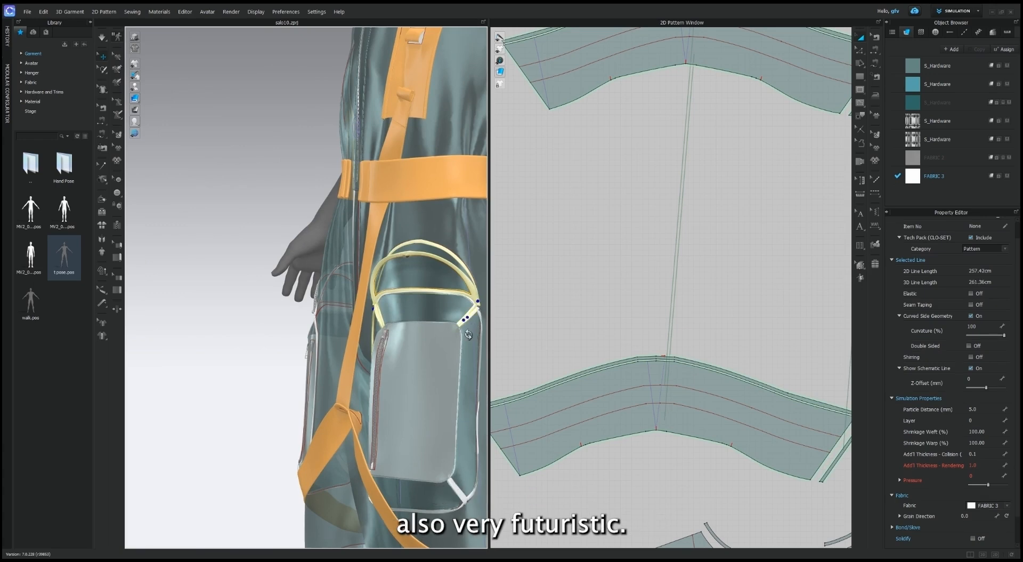
click(61, 43)
middle_drag(478, 310, 408, 266)
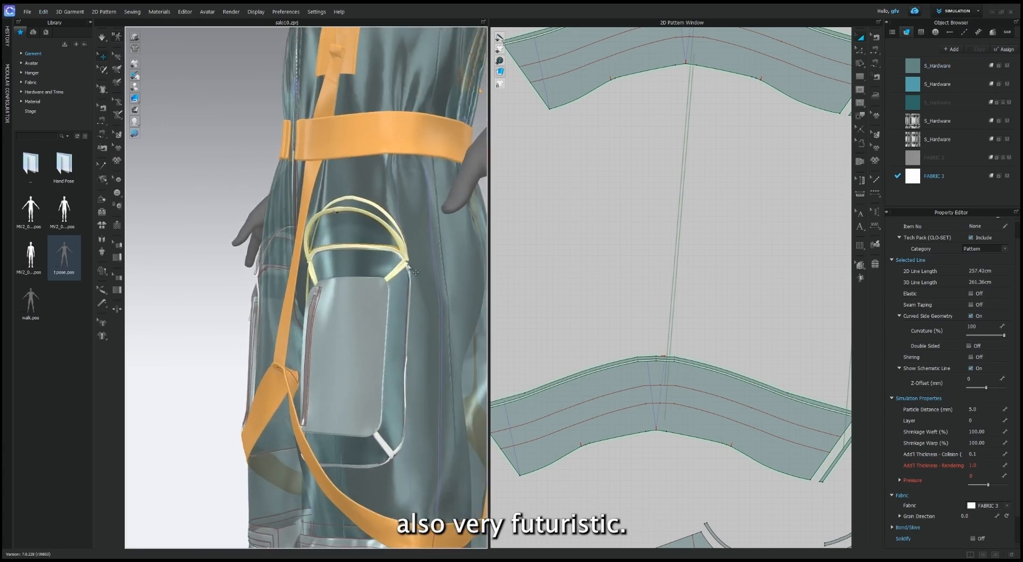
- Add the side and lower trim strips of the upper cargo pocket to the selection
right_drag(362, 494, 469, 459)
shift+click(418, 448)
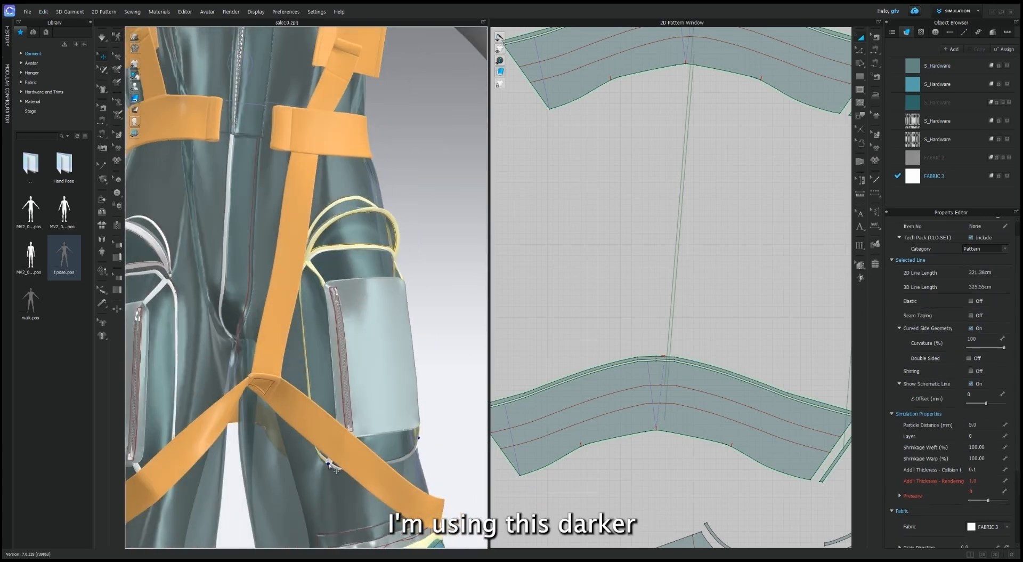
right_drag(314, 260, 363, 258)
shift+click(363, 257)
right_drag(310, 326, 376, 291)
shift+click(375, 291)
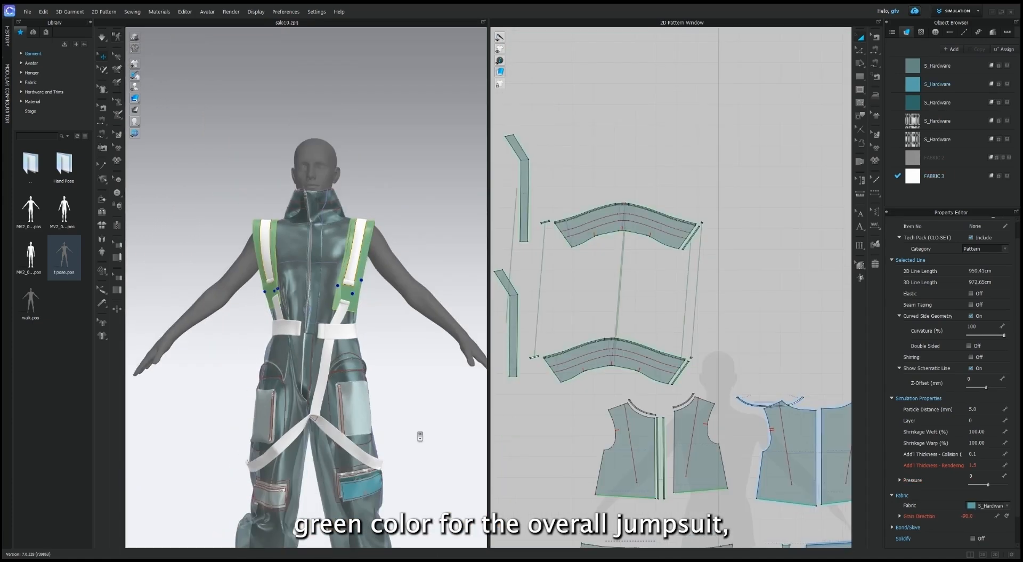
- Select the two cargo pocket panels in the pattern layout and assign the light blue S_Hardware fabric to them
right_drag(418, 434, 372, 373)
middle_drag(635, 386, 672, 196)
scroll(675, 449, up, 6)
shift+click(669, 272)
shift+click(772, 276)
click(1007, 85)
- Assign the gray-green S_Hardware fabric to the remaining small pieces, including the short strip at the front neckline
click(451, 379)
right_drag(452, 379, 469, 420)
scroll(415, 382, up, 3)
click(381, 388)
click(1007, 65)
click(448, 410)
scroll(447, 425, down, 4)
scroll(392, 437, up, 4)
scroll(393, 438, up, 1)
scroll(394, 405, down, 4)
scroll(393, 356, up, 5)
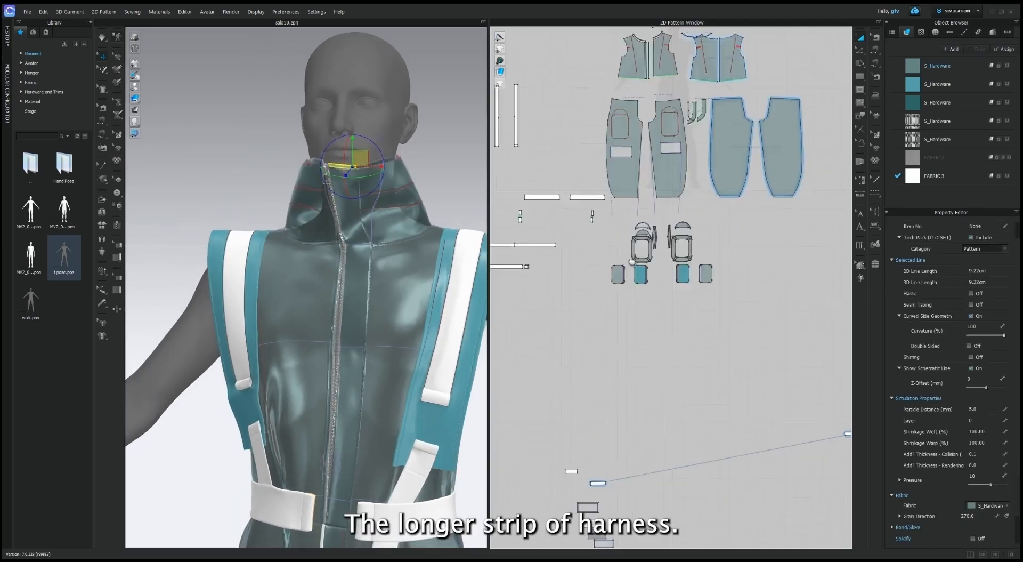
scroll(623, 214, up, 5)
click(1007, 66)
- Select the white shoulder, waist and leg straps of the harness and assign FABRIC 2 to them
scroll(448, 305, down, 3)
click(441, 358)
scroll(437, 364, down, 2)
right_drag(436, 364, 418, 367)
click(269, 318)
click(281, 305)
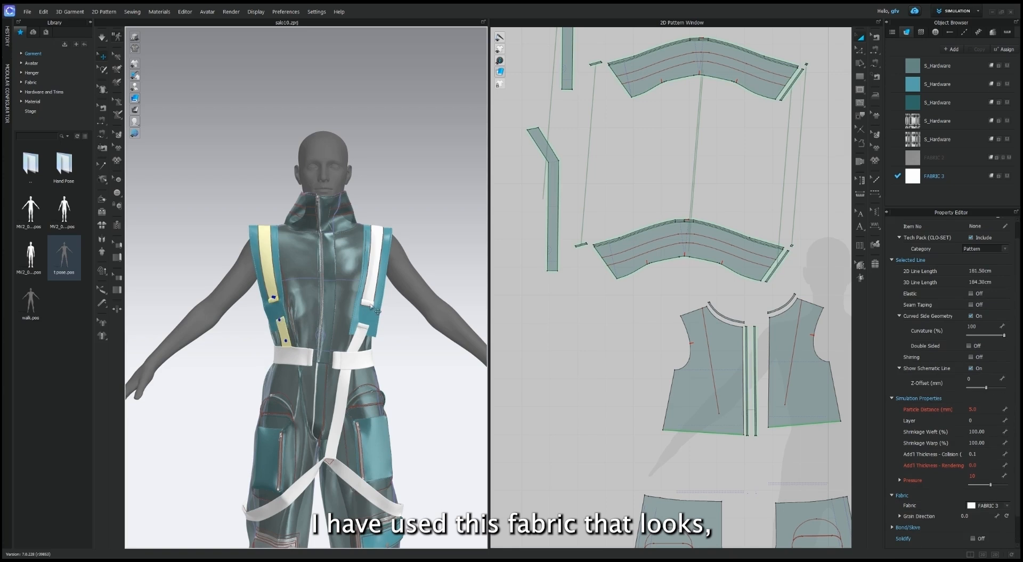
shift+click(364, 329)
shift+click(354, 364)
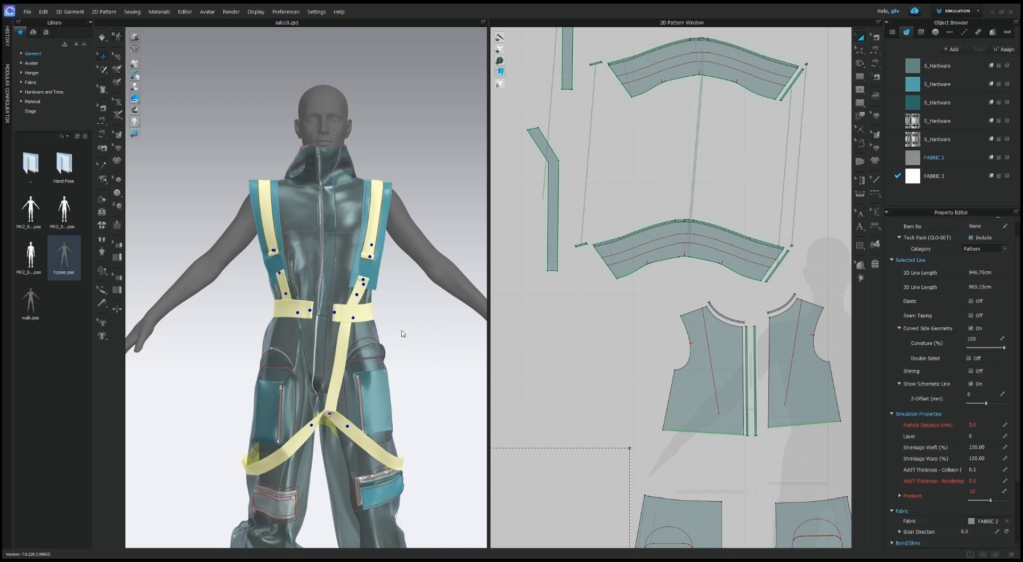
- Examine the recolored harness straps and pockets up close on the 3D garment
scroll(393, 322, up, 5)
middle_drag(364, 310, 326, 295)
right_drag(384, 471, 395, 411)
click(425, 397)
scroll(296, 376, up, 3)
middle_drag(296, 377, 328, 283)
right_drag(310, 367, 323, 347)
click(285, 160)
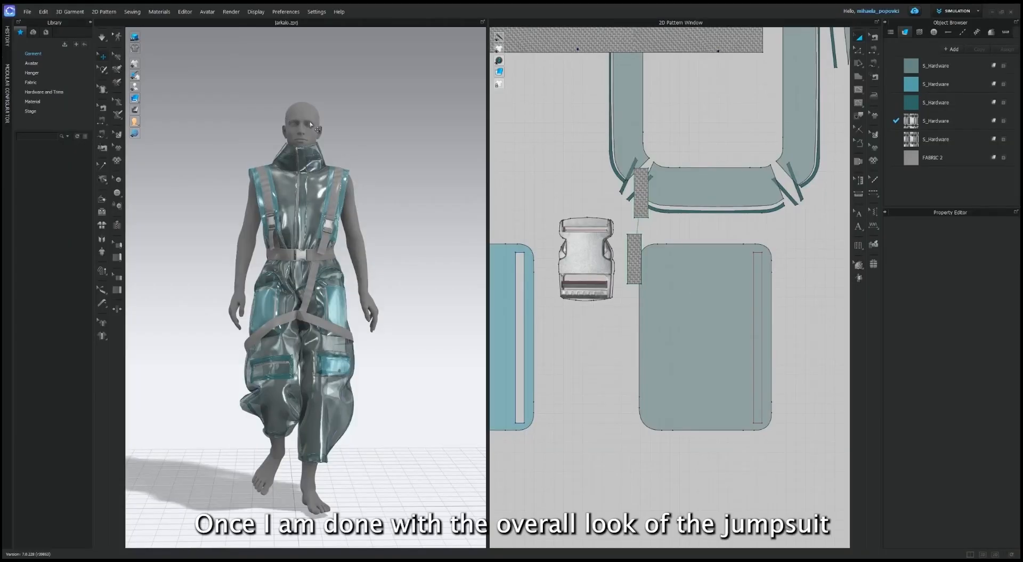
- Delete the current avatar and import Walker to CLO.fbx as an avatar with load type Open and an adjusted scale percentage
click(311, 125)
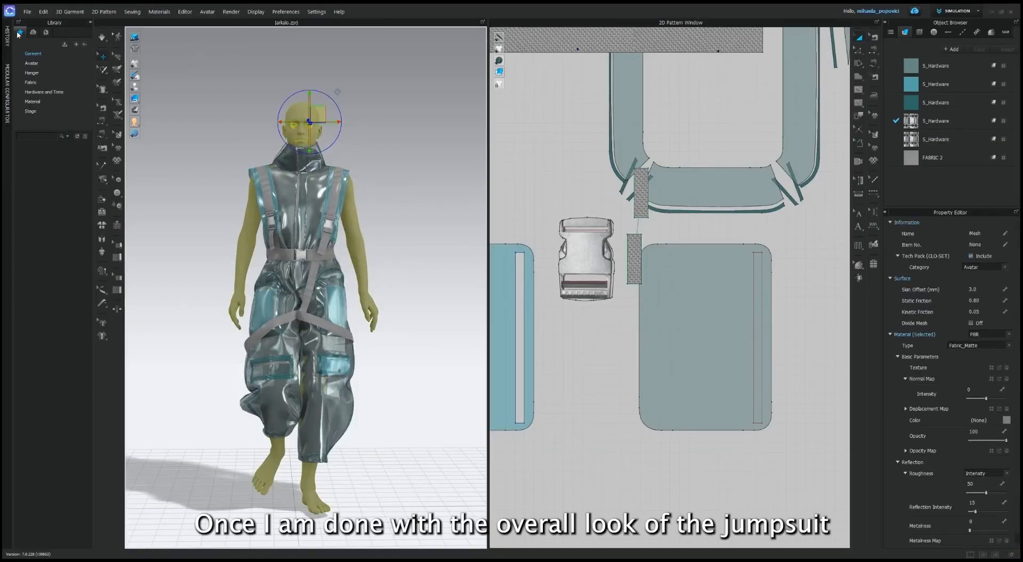
key(Delete)
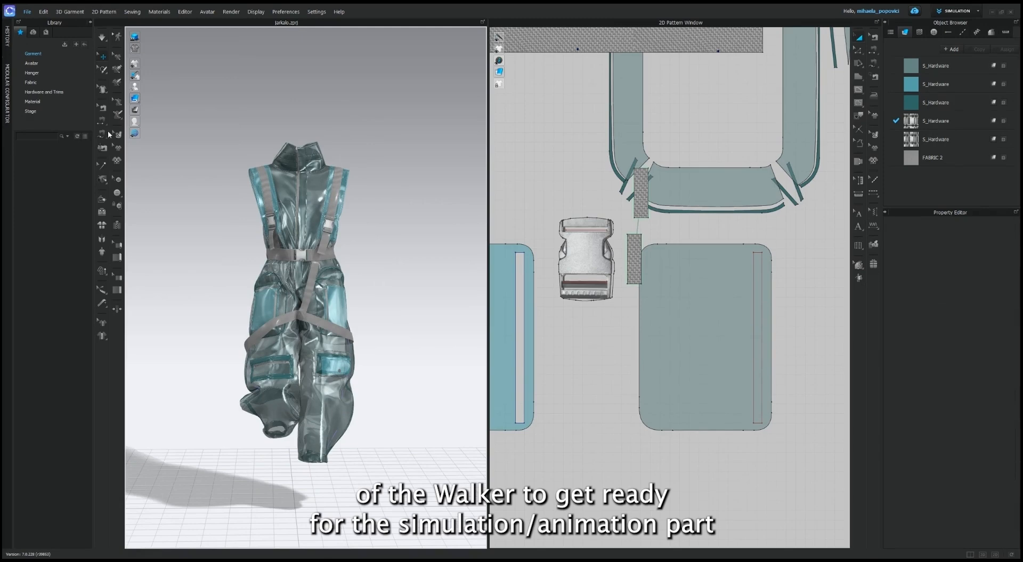
click(195, 133)
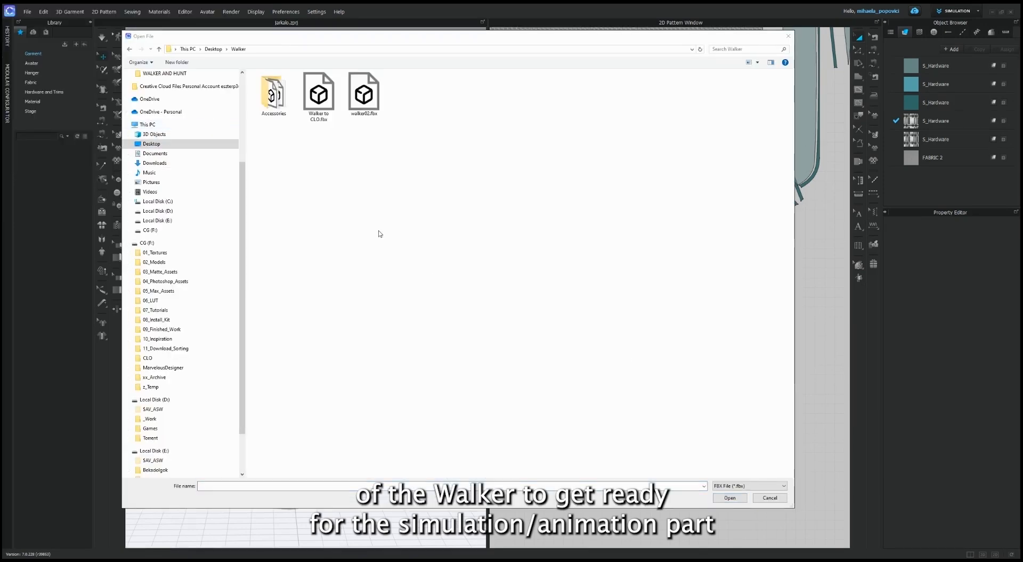
click(319, 96)
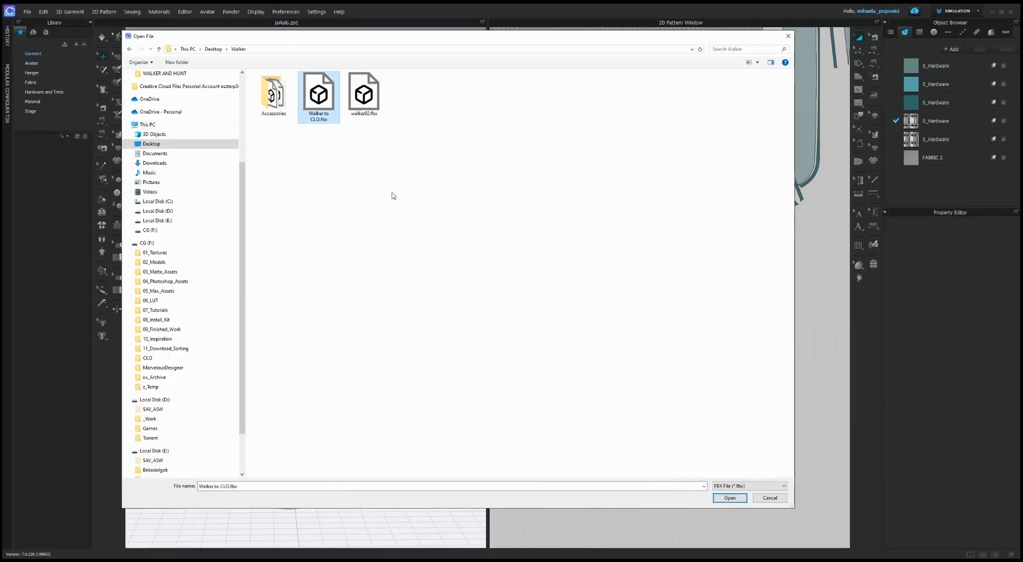
click(729, 497)
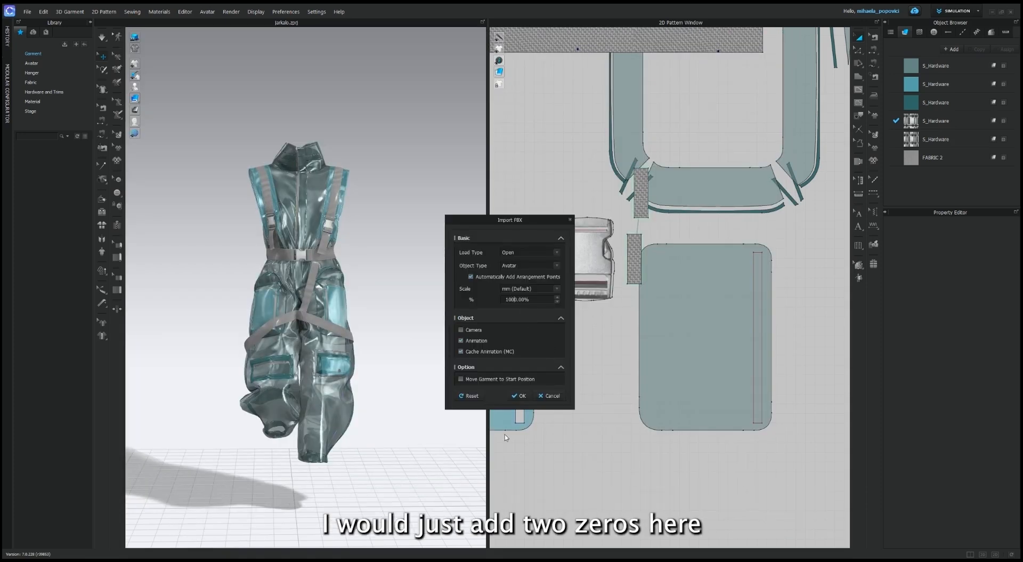
click(519, 396)
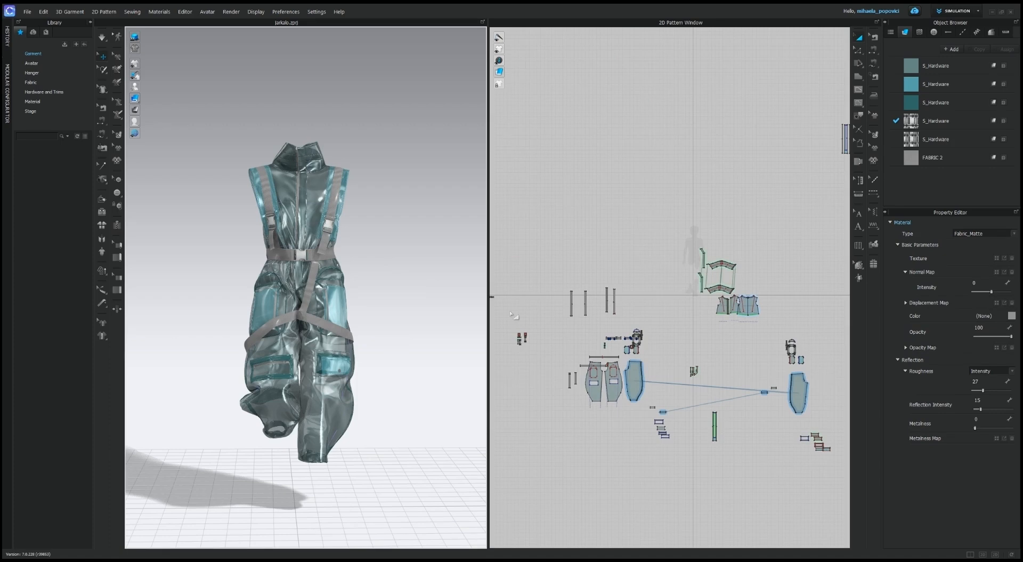
- Select all jumpsuit pieces in the pattern layout and check how the garment sits on the imported walker avatar
mouse_move(402, 328)
right_down()
mouse_move(461, 328)
mouse_move(400, 323)
right_up()
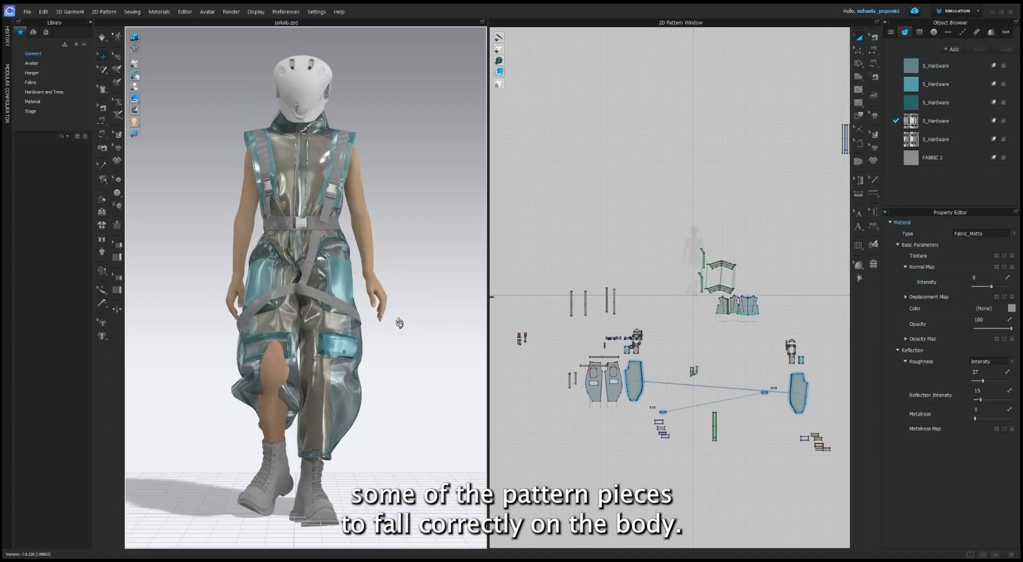
scroll(549, 293, down, 3)
drag(509, 171, 769, 419)
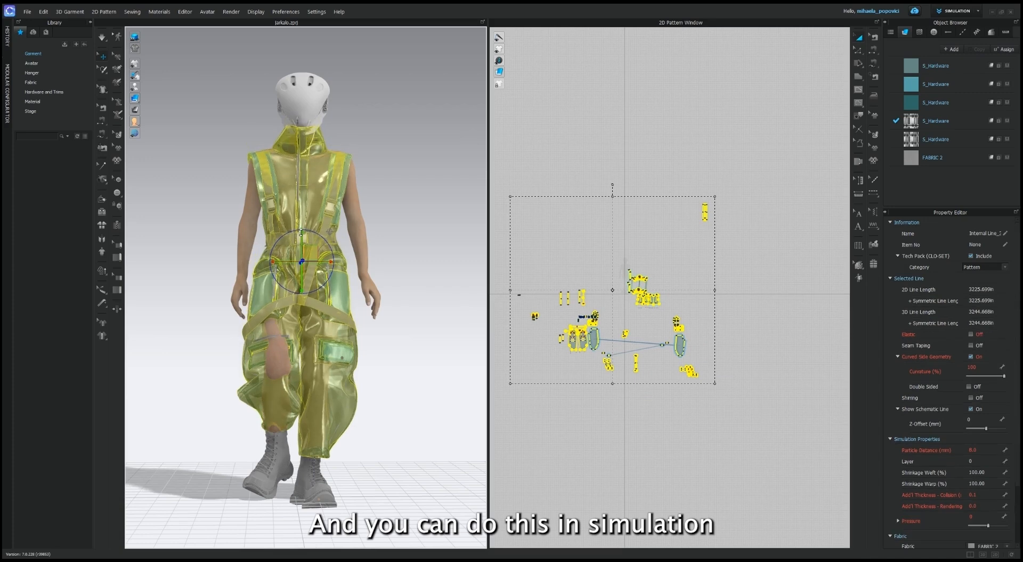
right_drag(325, 256, 346, 293)
click(441, 264)
right_drag(440, 264, 352, 269)
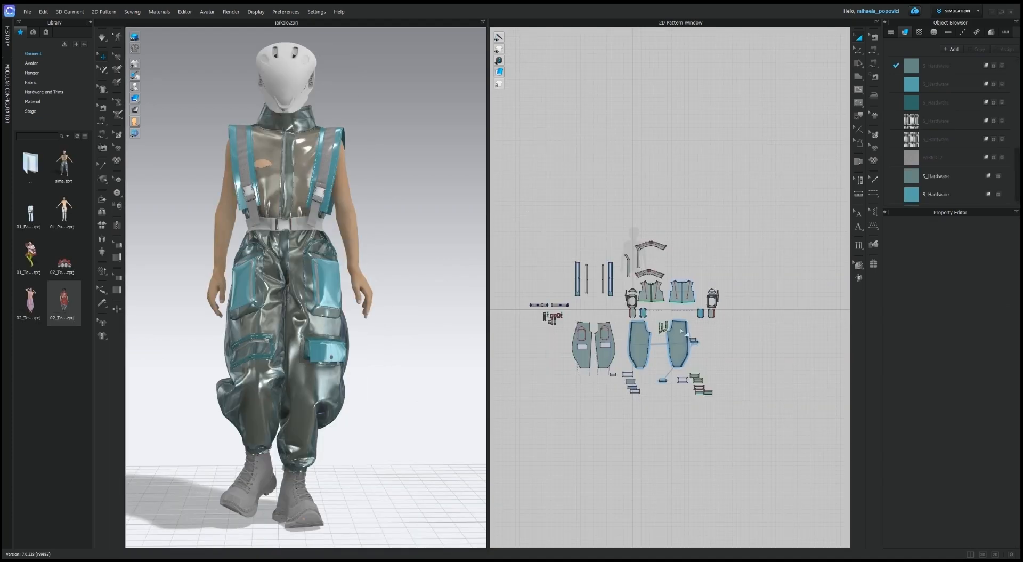
- Select every pattern piece and simulate the jumpsuit so it settles on the walker avatar
key(ctrl+a)
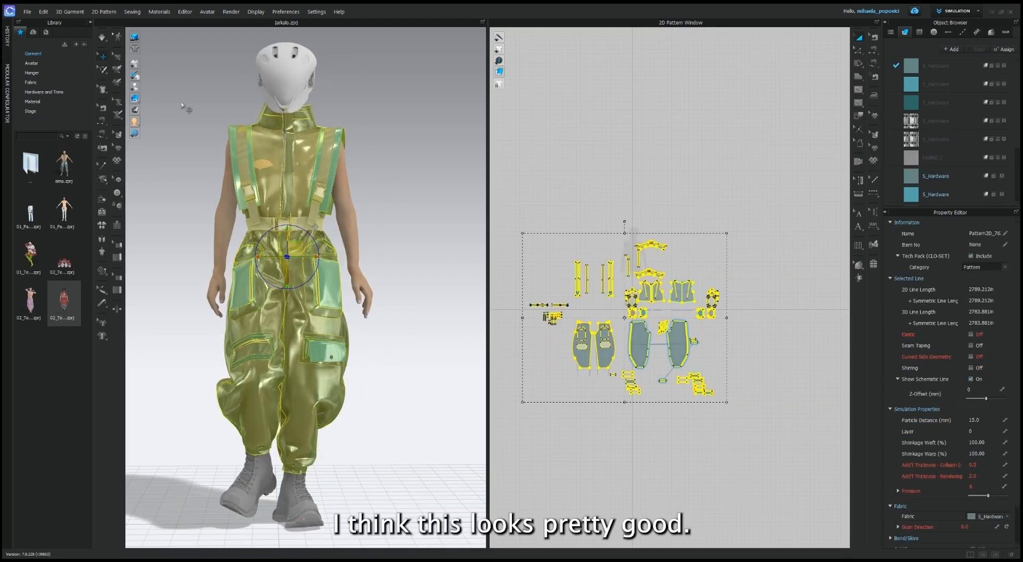
click(103, 36)
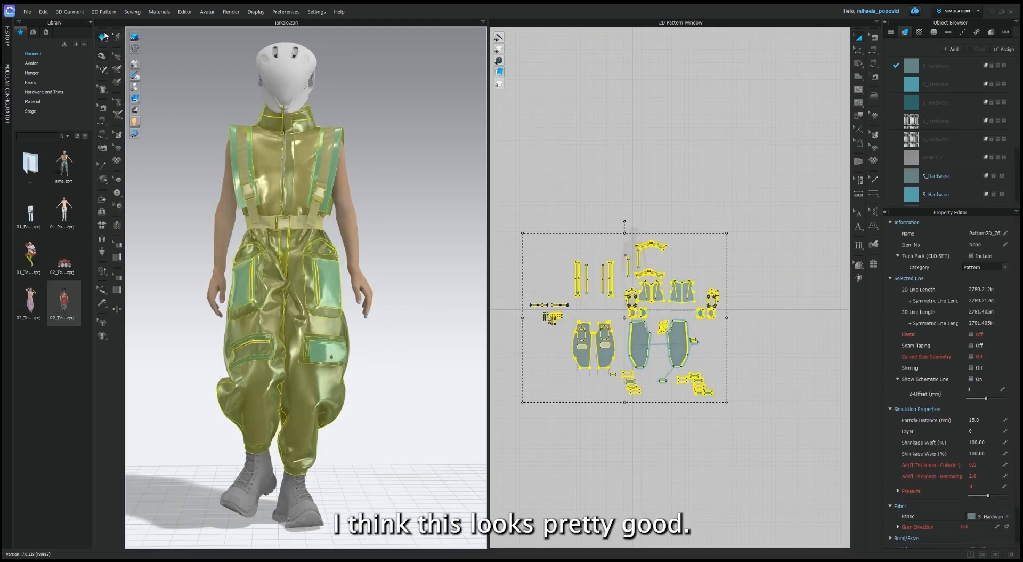
click(104, 36)
mouse_move(379, 164)
right_down()
mouse_move(437, 164)
mouse_move(370, 160)
right_up()
click(101, 37)
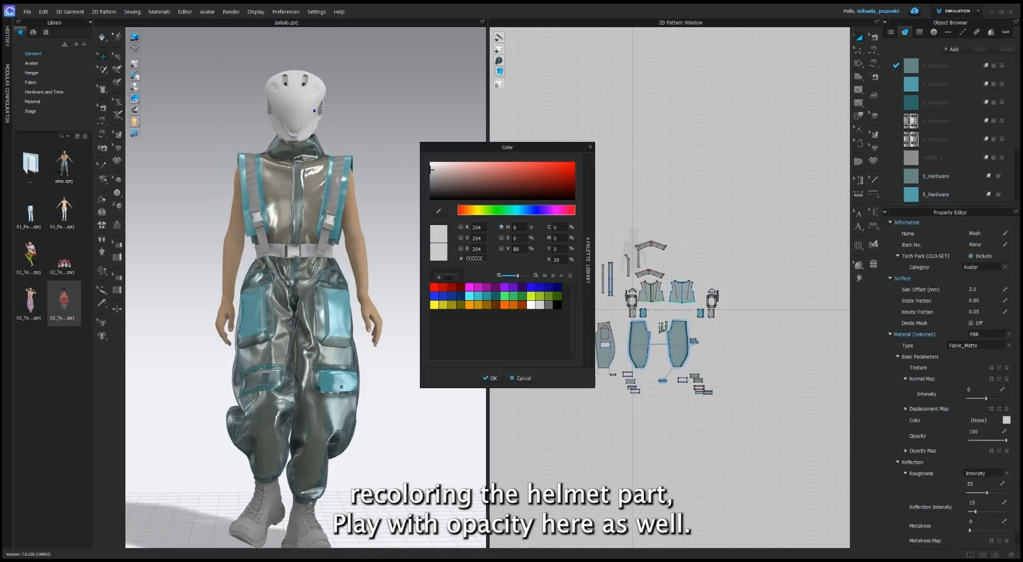
- Recolor the helmet with the teal sampled from the last S_Hardware fabric swatch
click(438, 211)
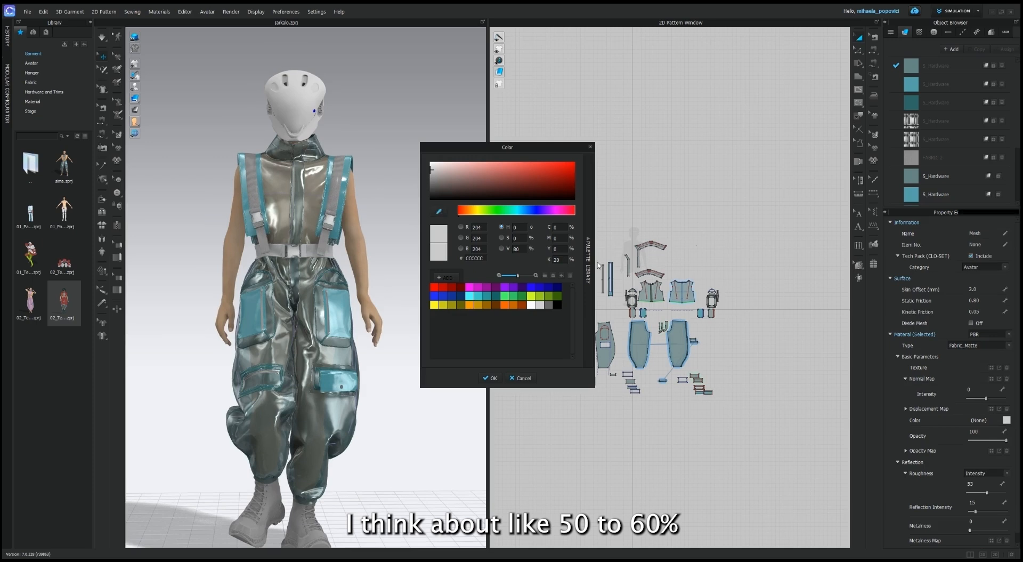
click(911, 194)
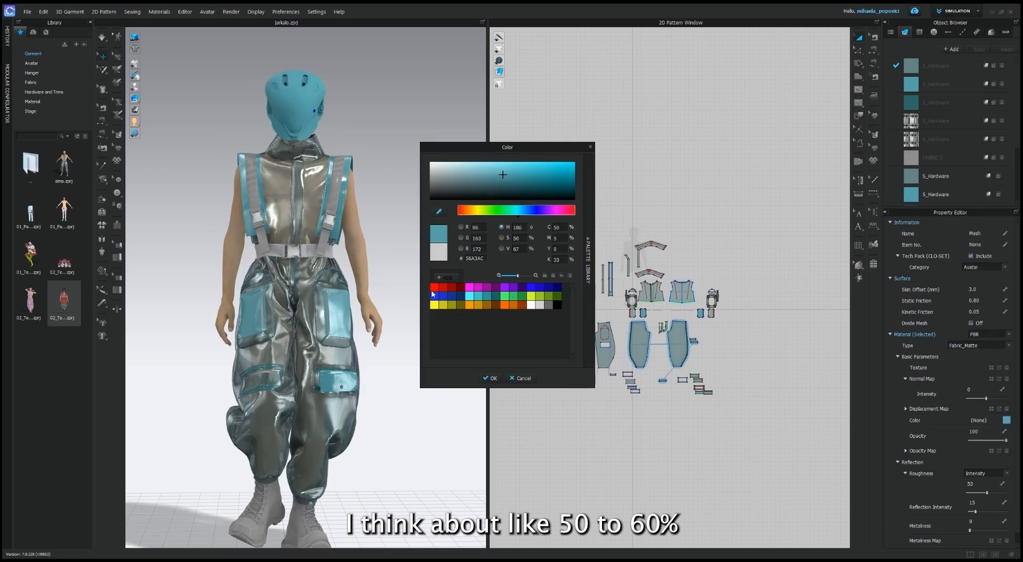
click(498, 379)
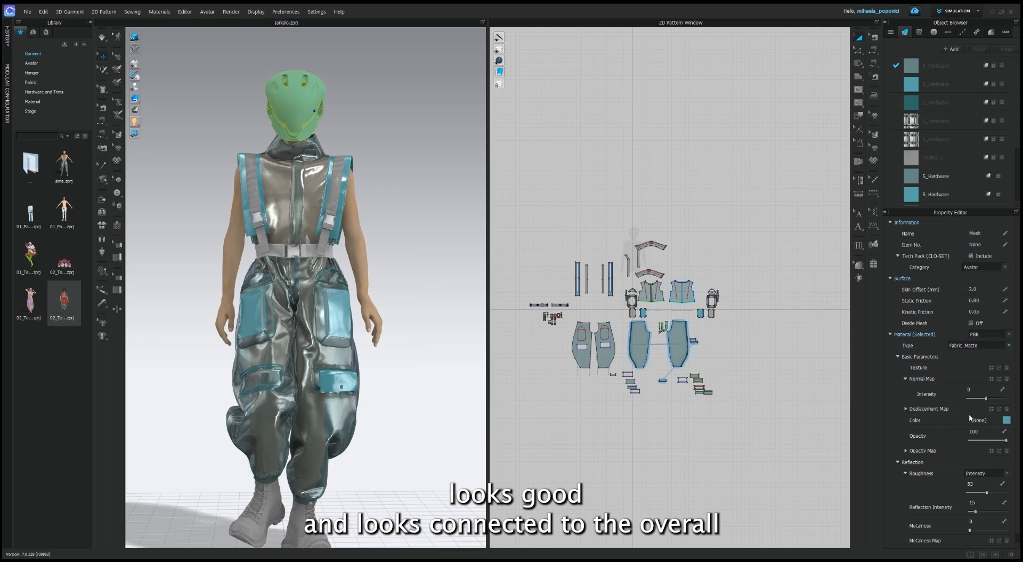
- Change the helmet's material type to Metal and set its opacity to 50
scroll(968, 426, down, 1)
click(990, 419)
text(70)
key(Return)
click(983, 419)
text(60)
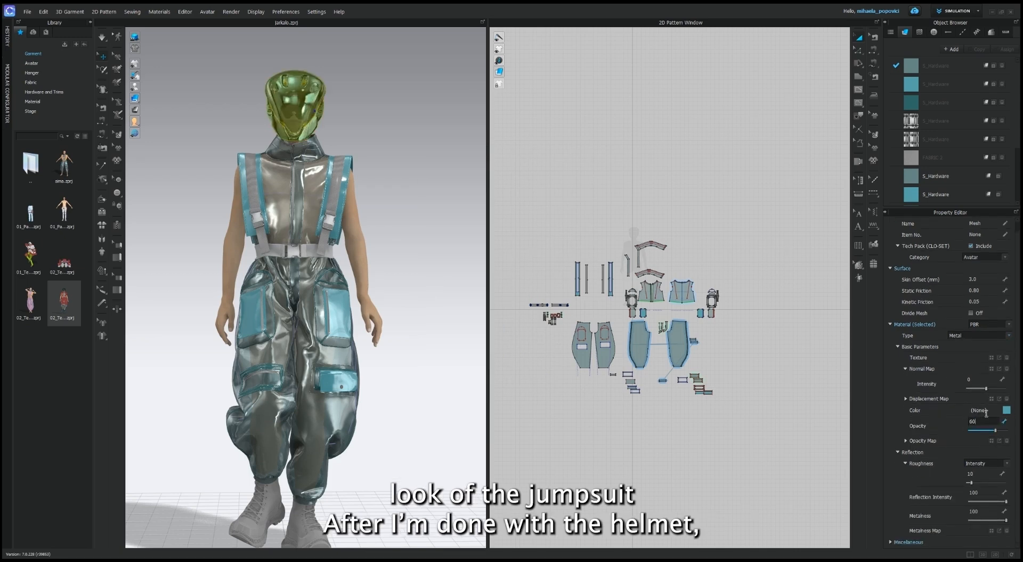
key(Return)
click(983, 422)
text(50)
key(Return)
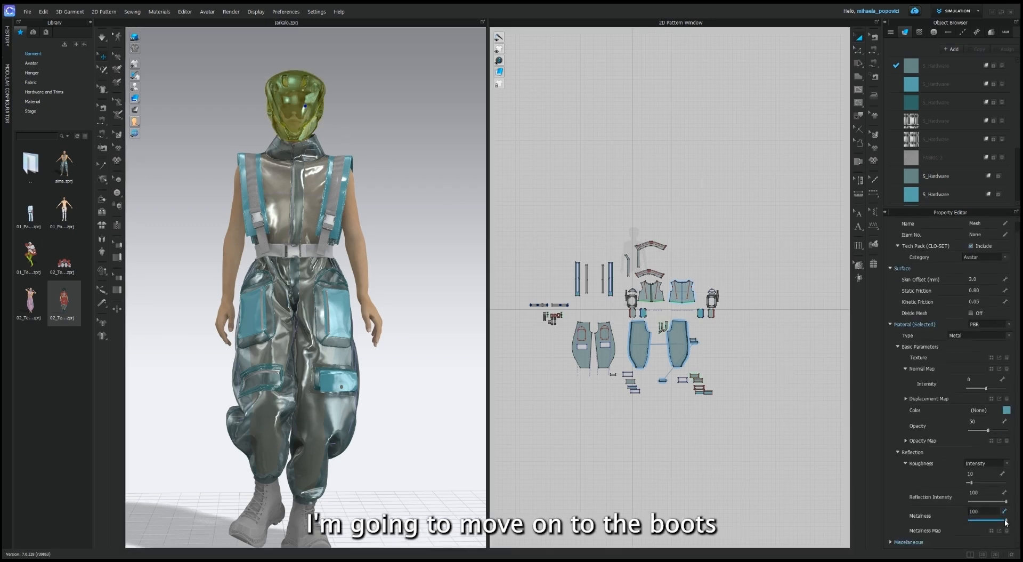
- Lower the helmet's roughness to 5 and its metalness to about 95
drag(1005, 520, 994, 521)
drag(971, 483, 969, 486)
drag(994, 520, 1006, 522)
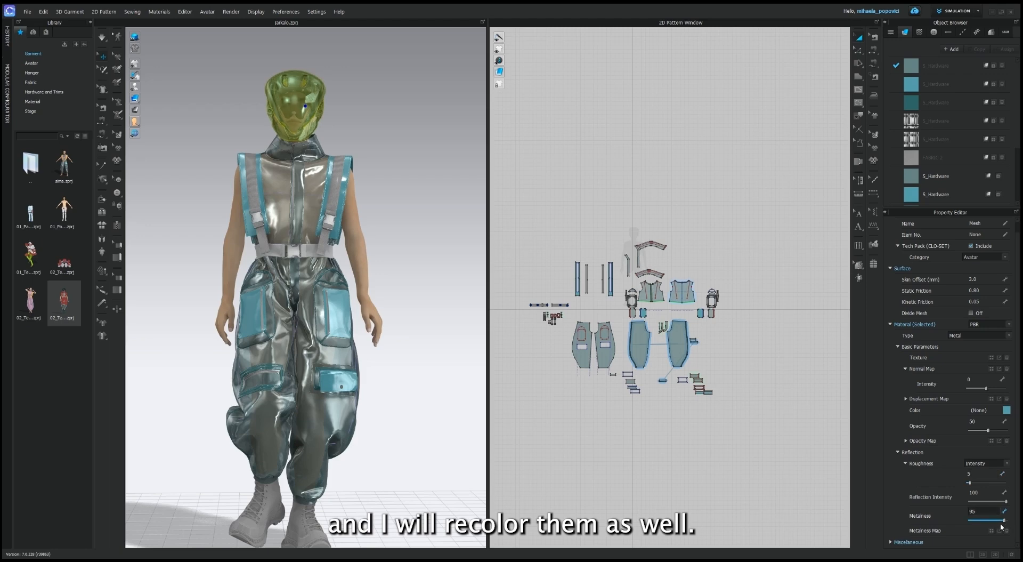
click(581, 141)
- Select the avatar's boots and recolor them white (FFFFFF)
middle_drag(451, 249, 446, 220)
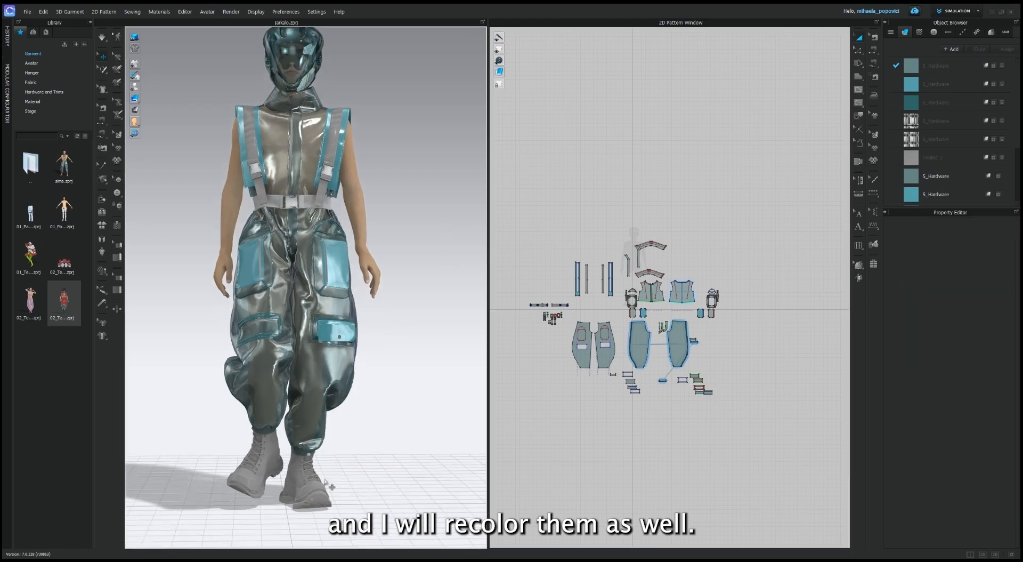
click(307, 490)
right_drag(399, 485, 423, 492)
click(1006, 411)
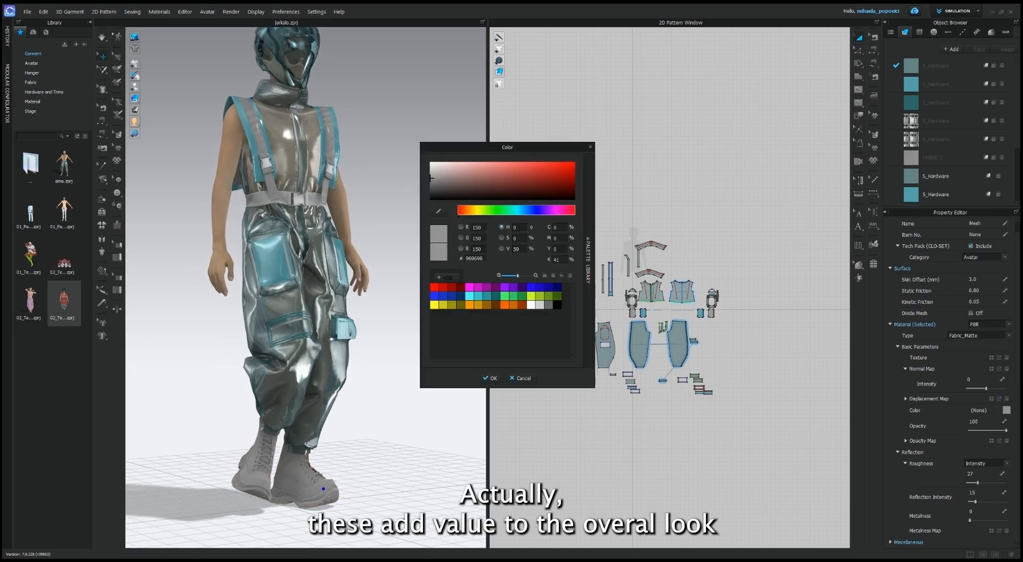
click(431, 163)
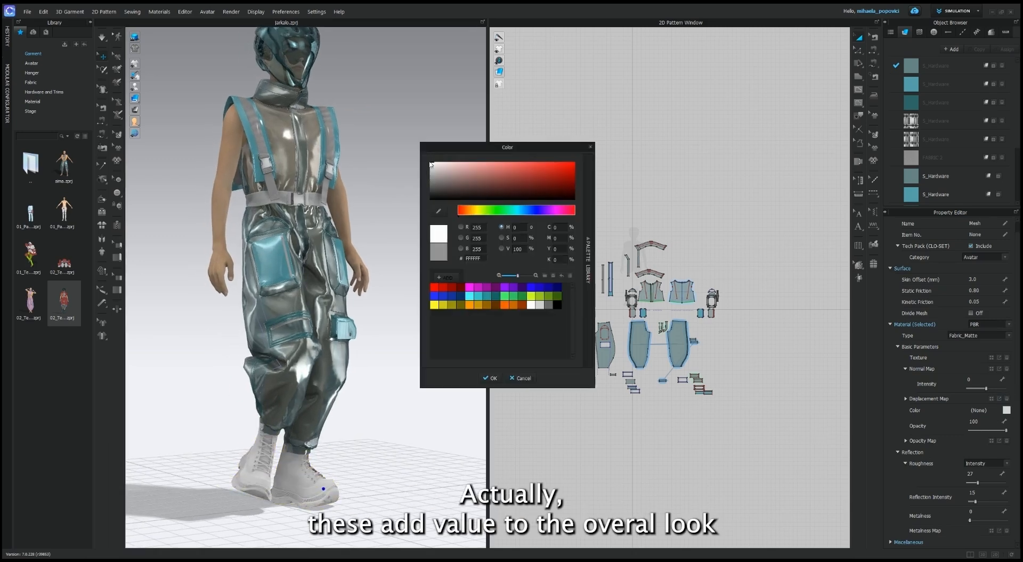
click(505, 377)
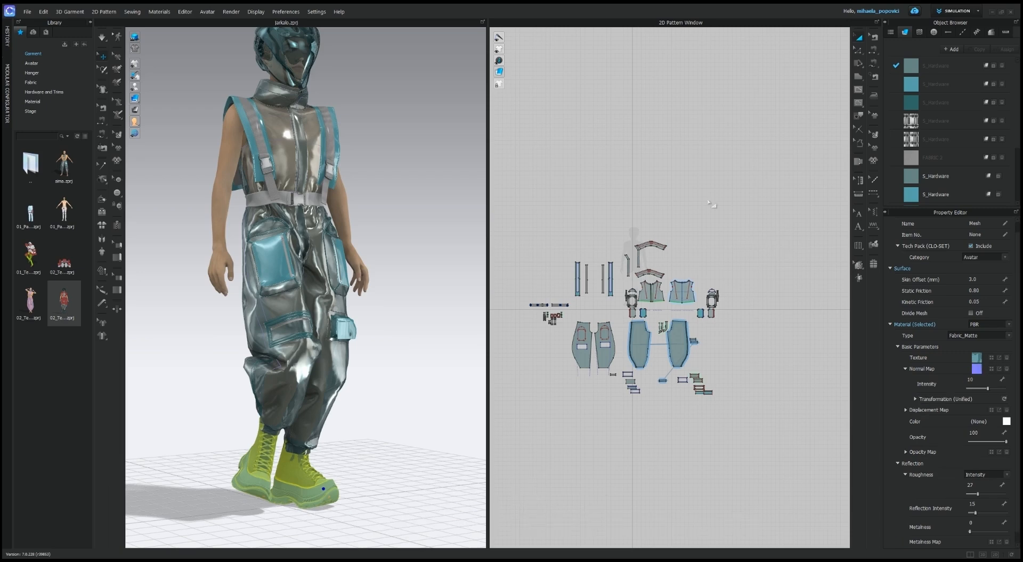
- Change the boots' material type to Plastic and check them from the front
click(468, 419)
right_drag(426, 432, 331, 445)
click(309, 484)
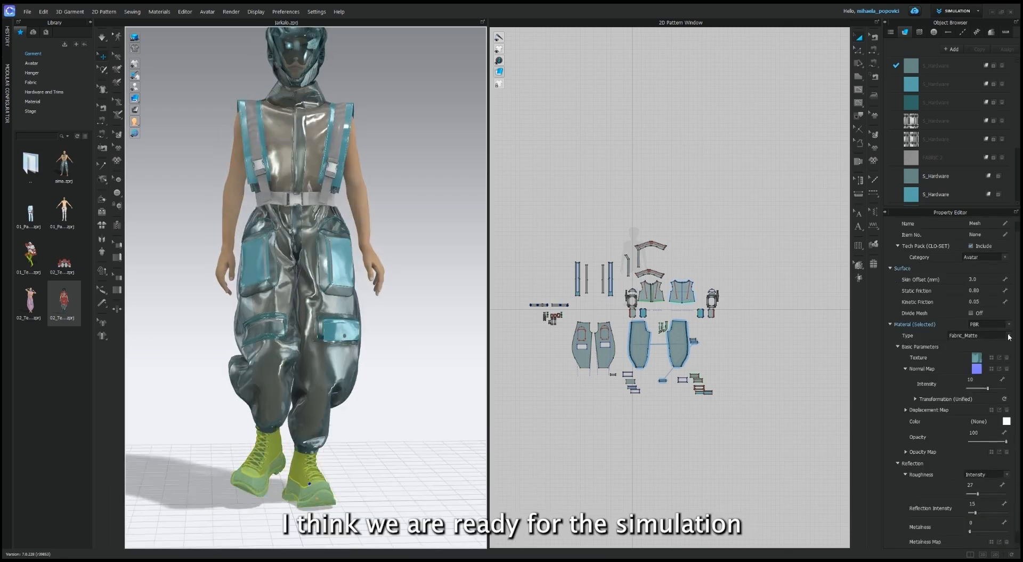
click(418, 385)
click(297, 489)
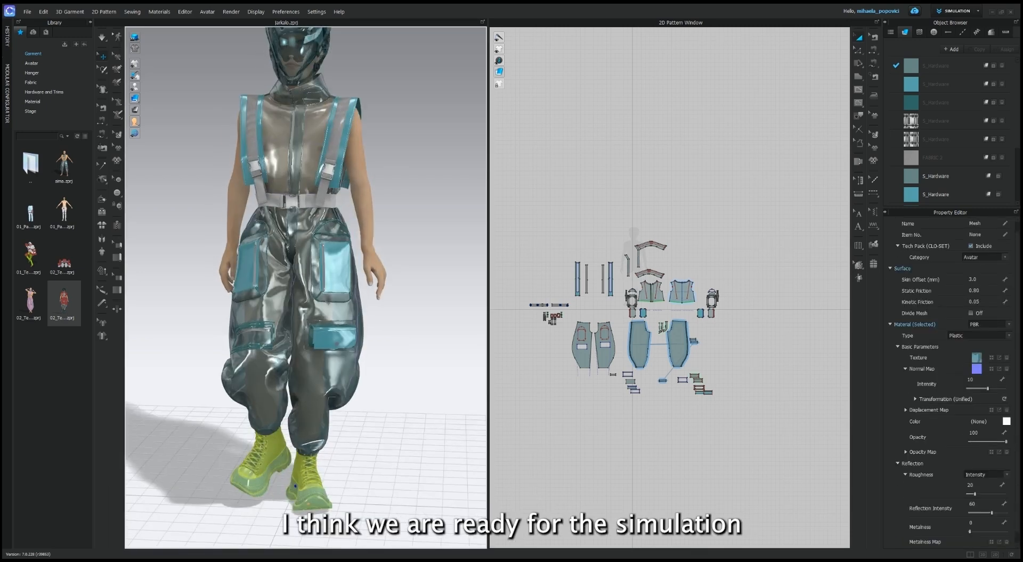
- Darken the boots' base color to a neutral grey and view the full outfit
click(1007, 421)
drag(432, 180, 431, 173)
click(490, 378)
click(432, 352)
scroll(438, 349, down, 2)
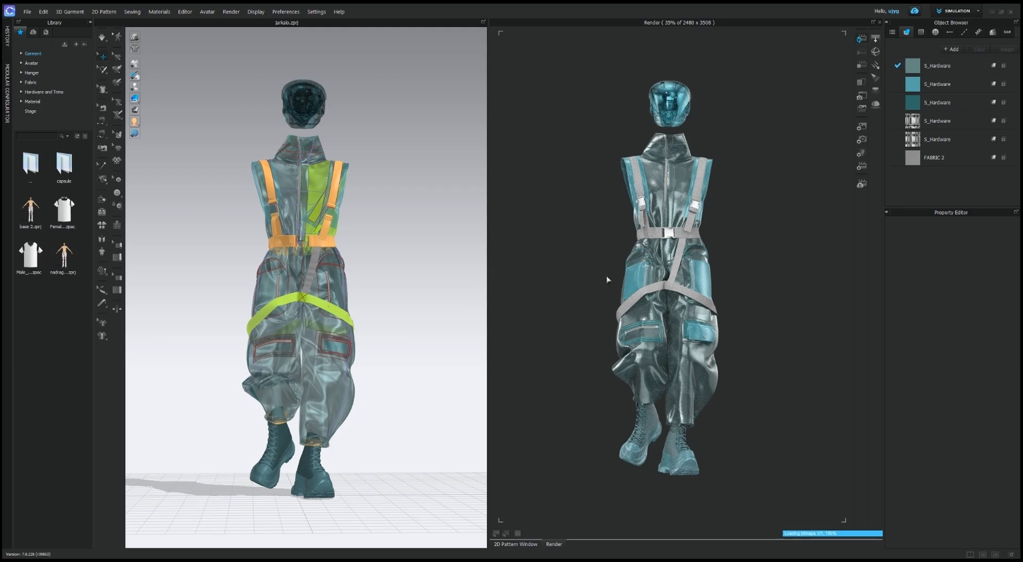
- Switch from the render to animation mode and play the walk from frame 0, examining the jumpsuit's movement without an avatar
click(863, 65)
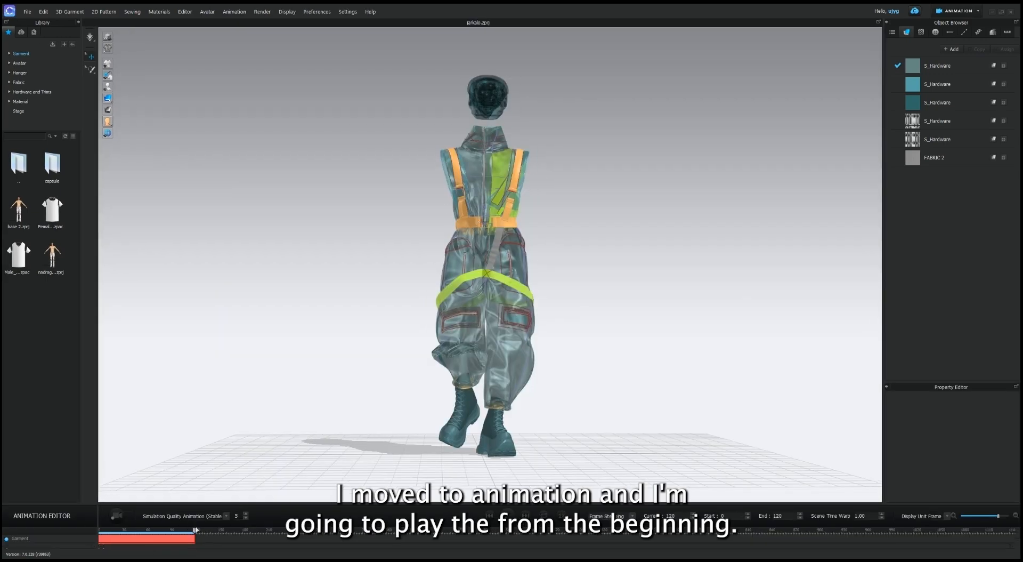
drag(153, 528, 88, 526)
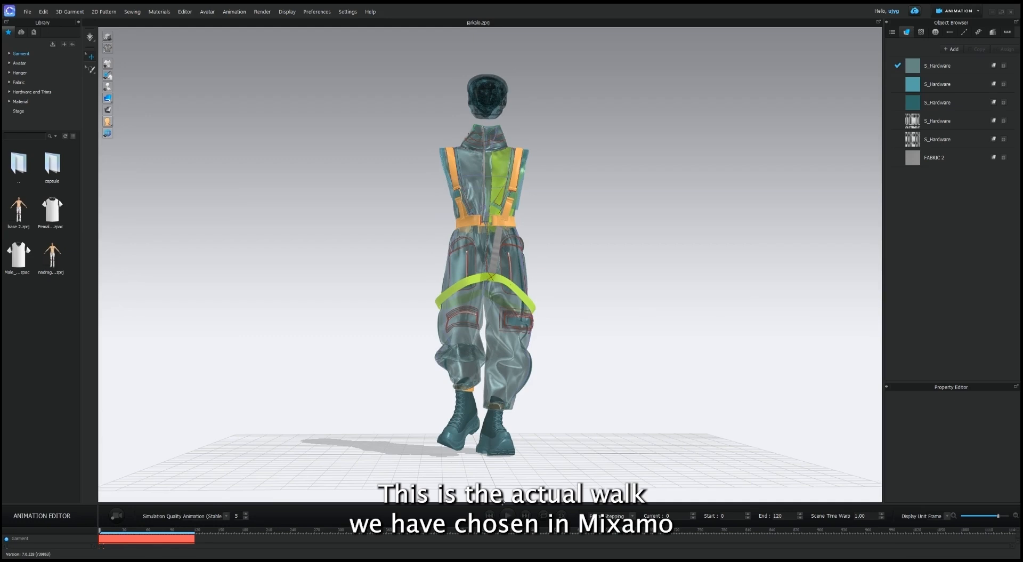
click(507, 515)
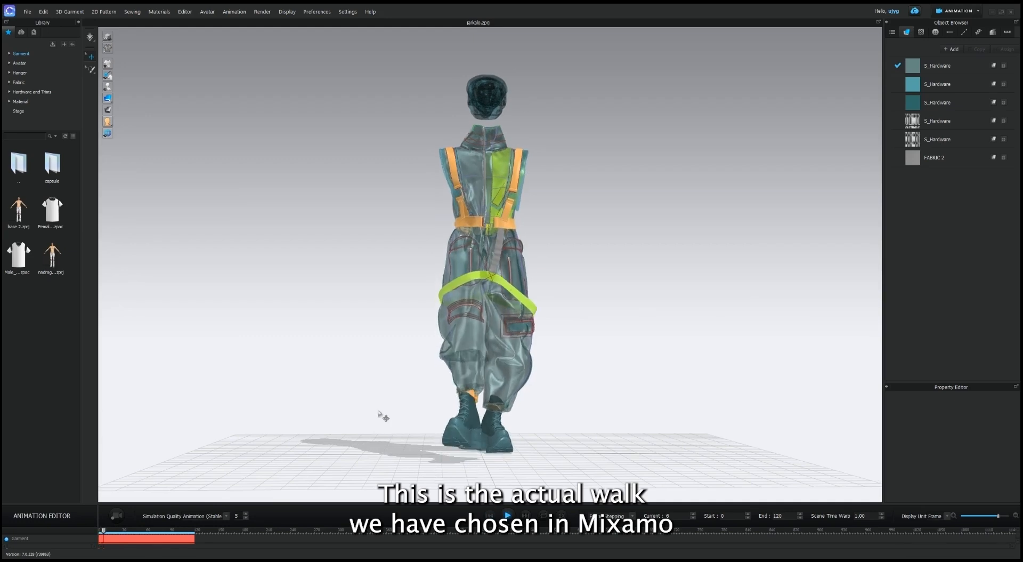
right_drag(378, 411, 354, 405)
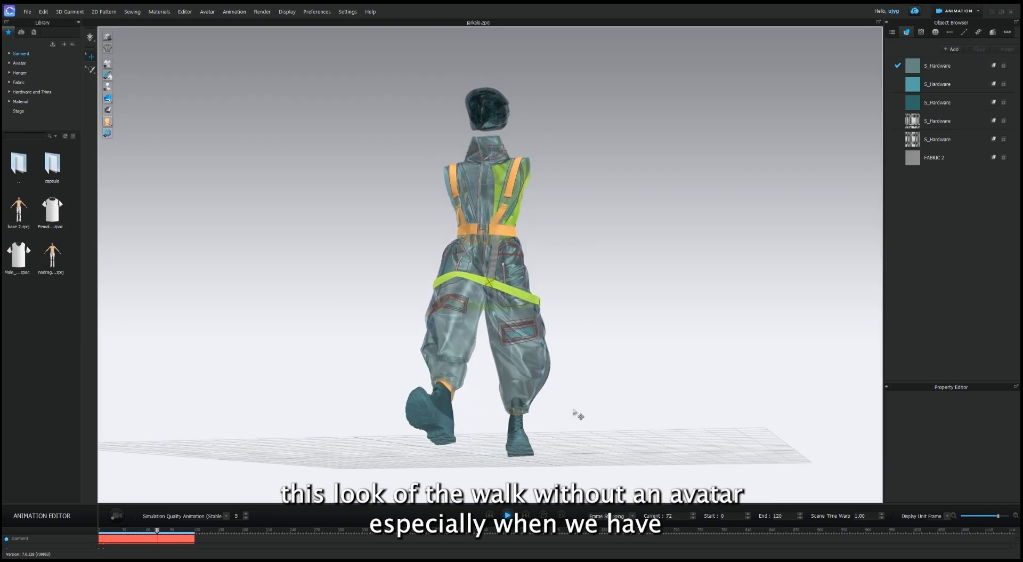
right_drag(576, 414, 587, 431)
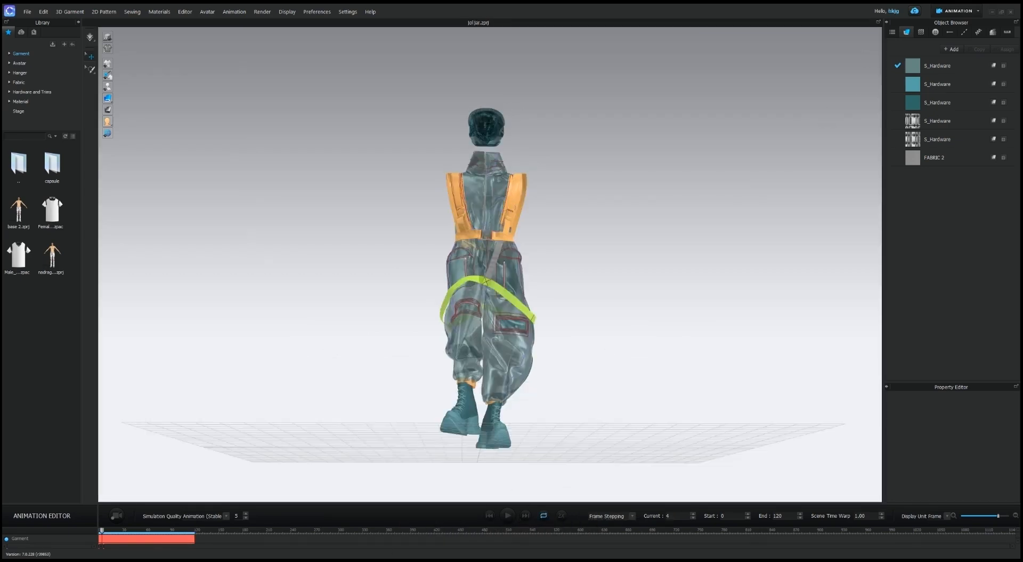
- Play the walk of the version with orange front straps and examine its movement from the side and front
click(507, 514)
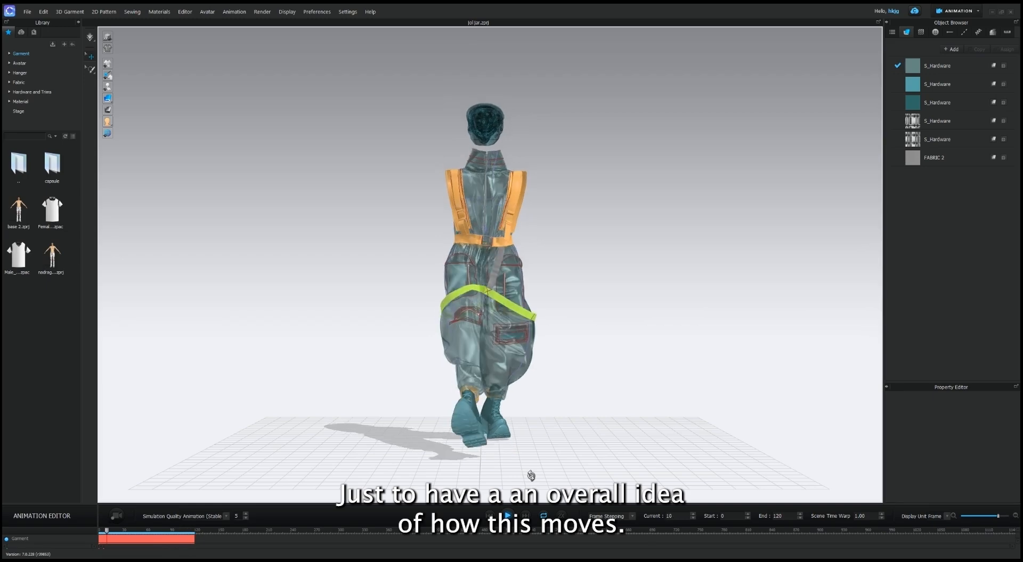
right_drag(530, 475, 441, 474)
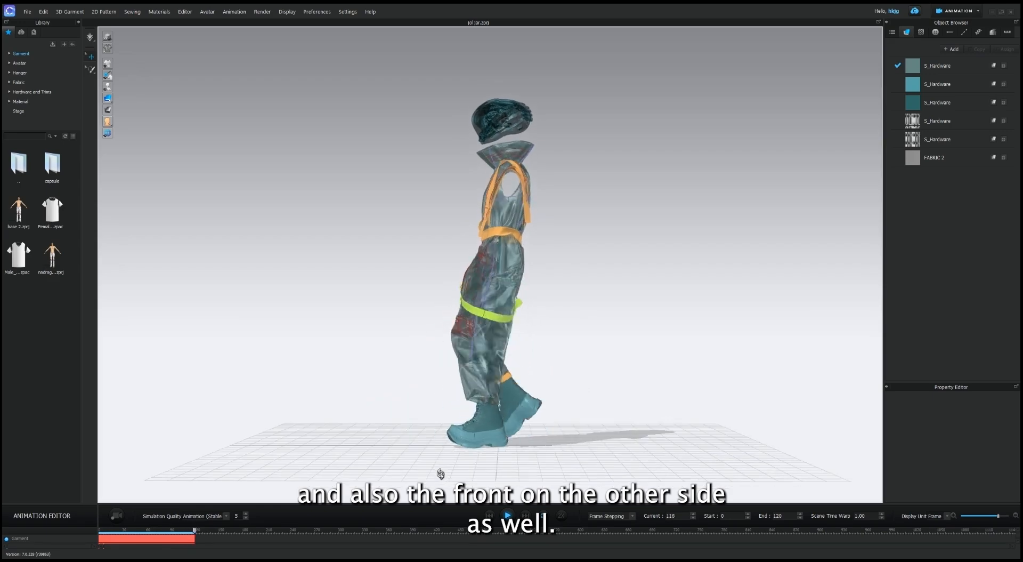
right_drag(441, 474, 564, 475)
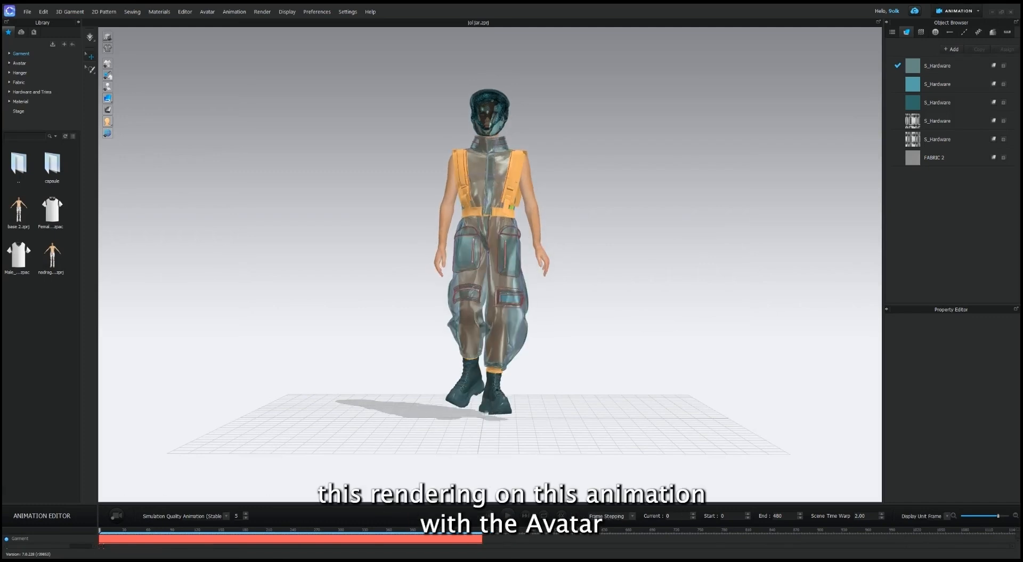
- Examine the walk animation with the avatar shown, viewing the jumpsuit from an angle and from the front
right_drag(635, 421, 582, 429)
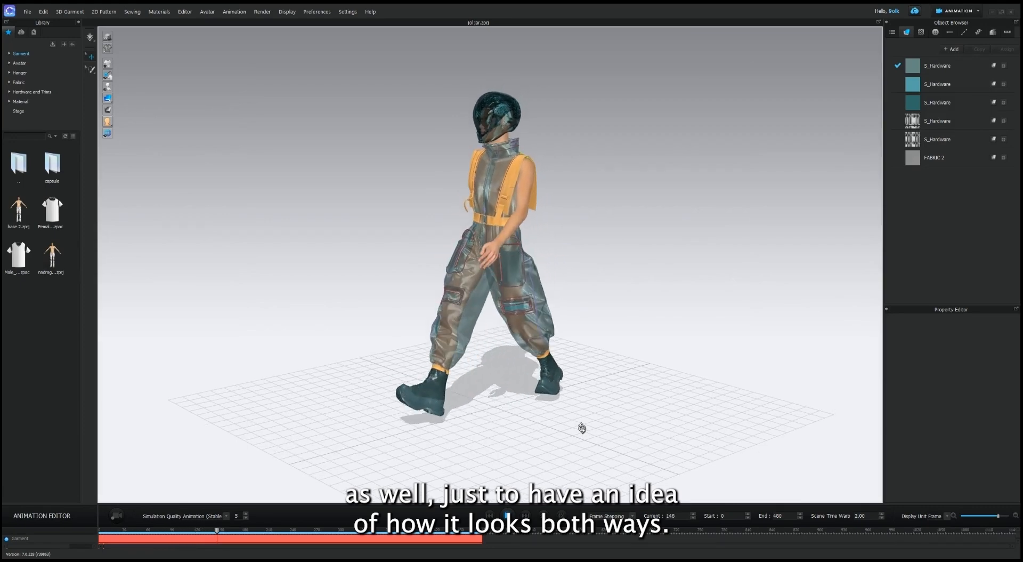
right_drag(582, 428, 644, 416)
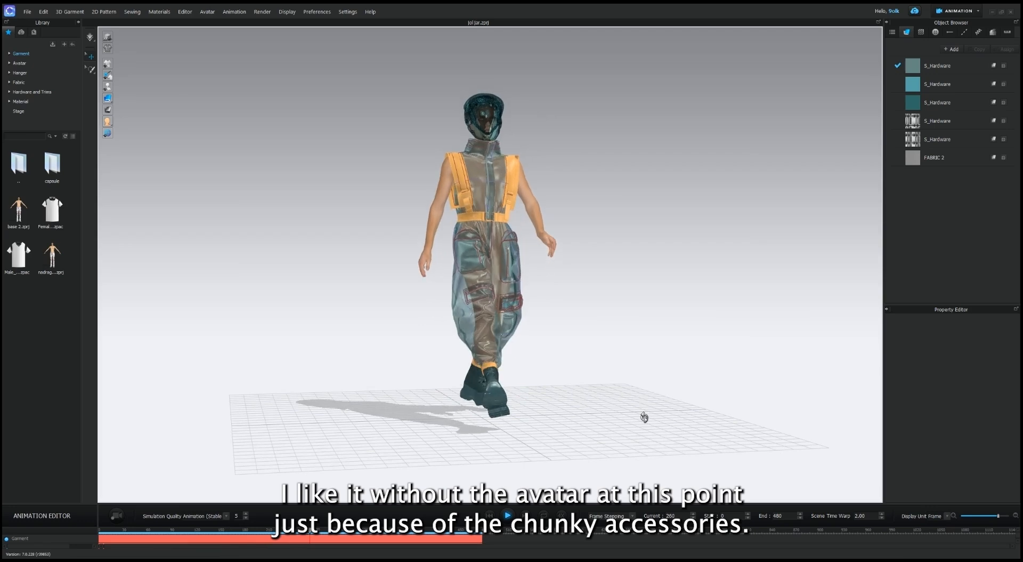
mouse_move(644, 416)
right_down()
mouse_move(621, 415)
mouse_move(632, 415)
right_up()
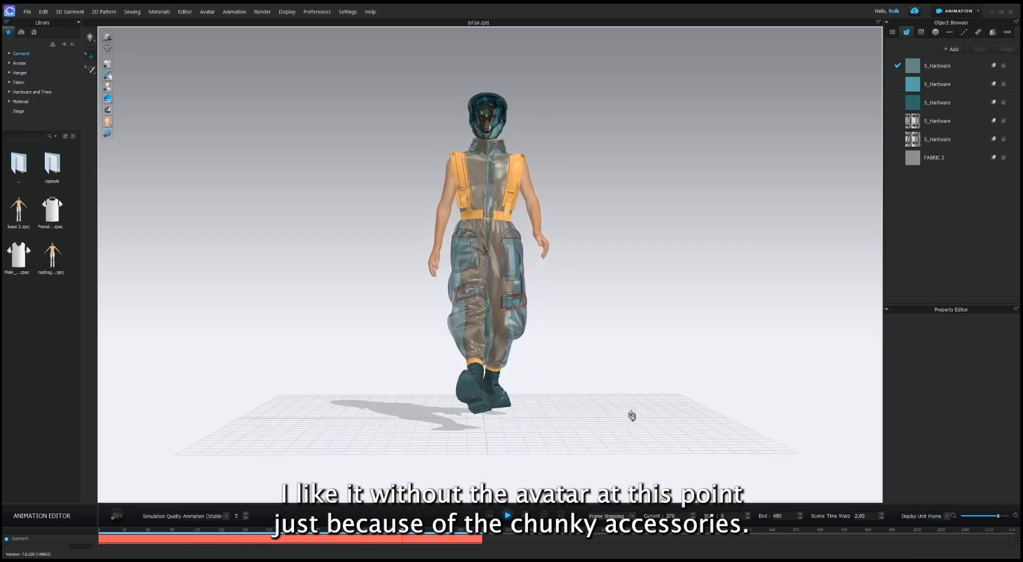